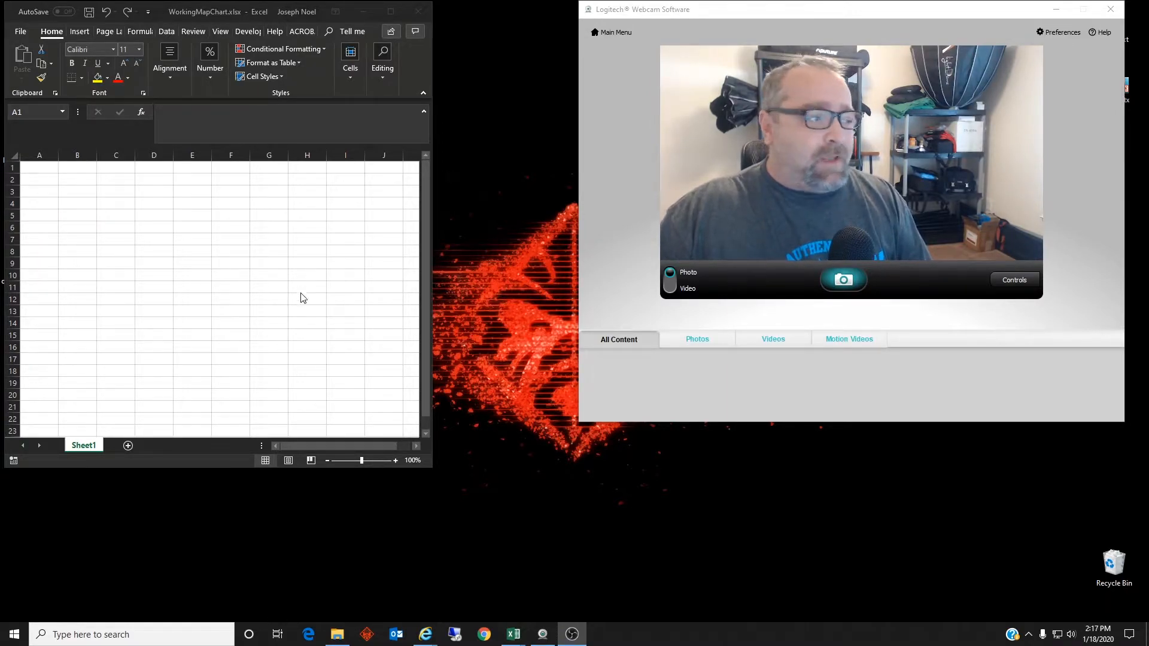
Step: Copy the full US States By Population 2020 table from the worldatlas page in Internet Explorer
double_click(230, 12)
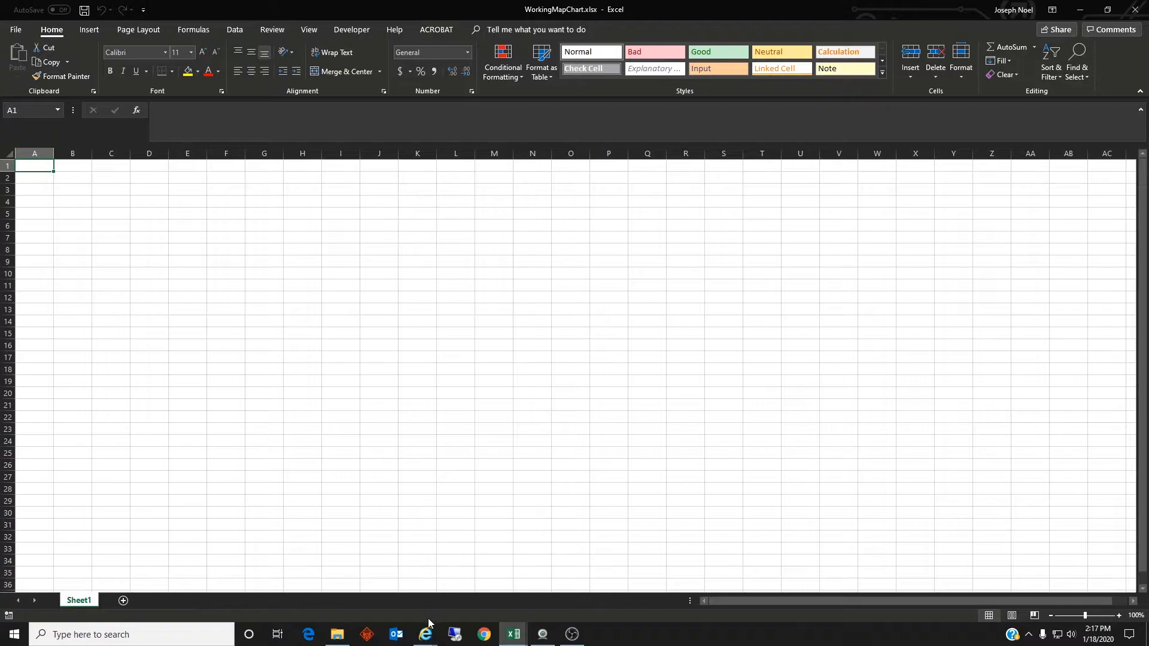
mouse_move(423, 630)
click(396, 601)
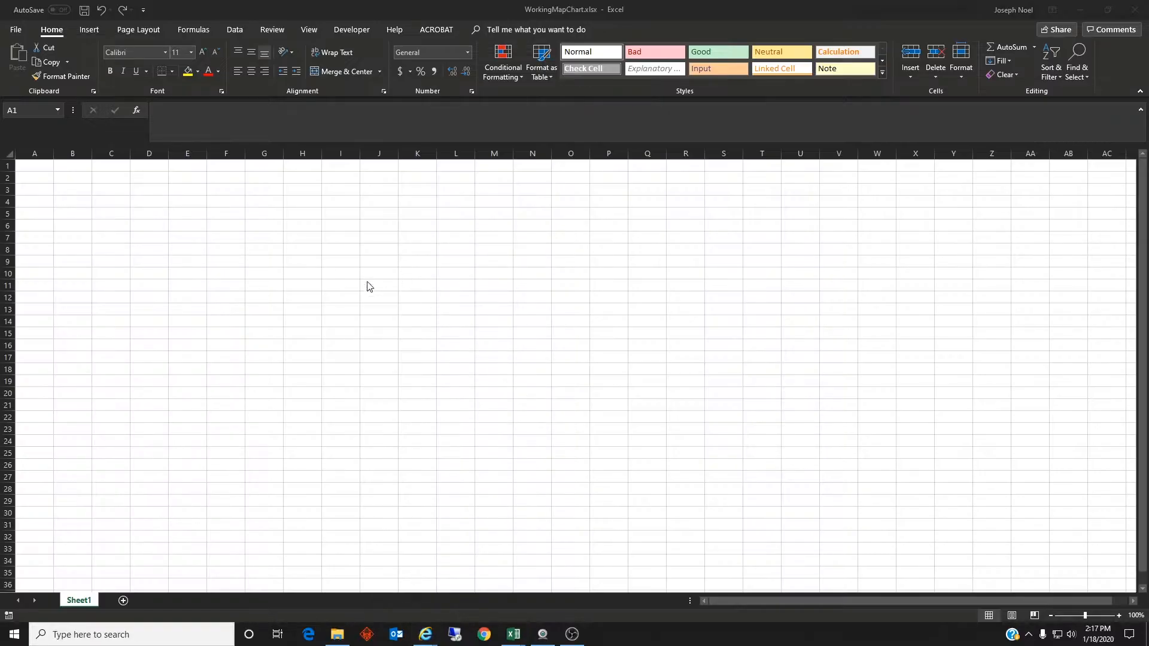
scroll(383, 269, up, 7)
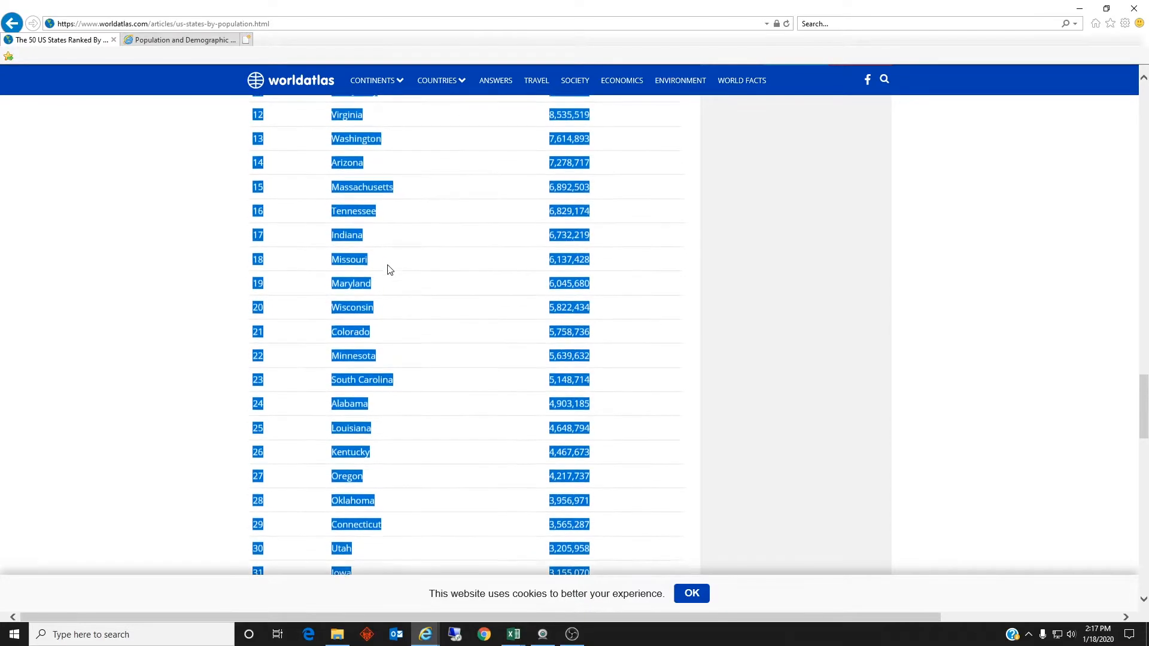
scroll(396, 248, up, 10)
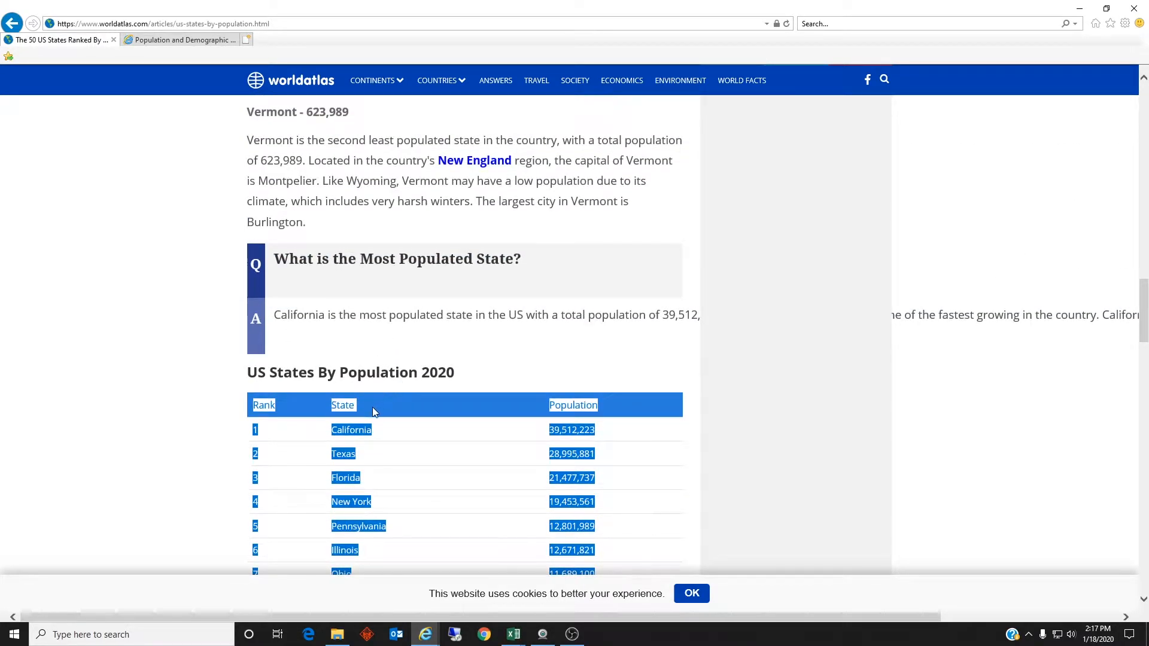
right_click(260, 406)
click(280, 428)
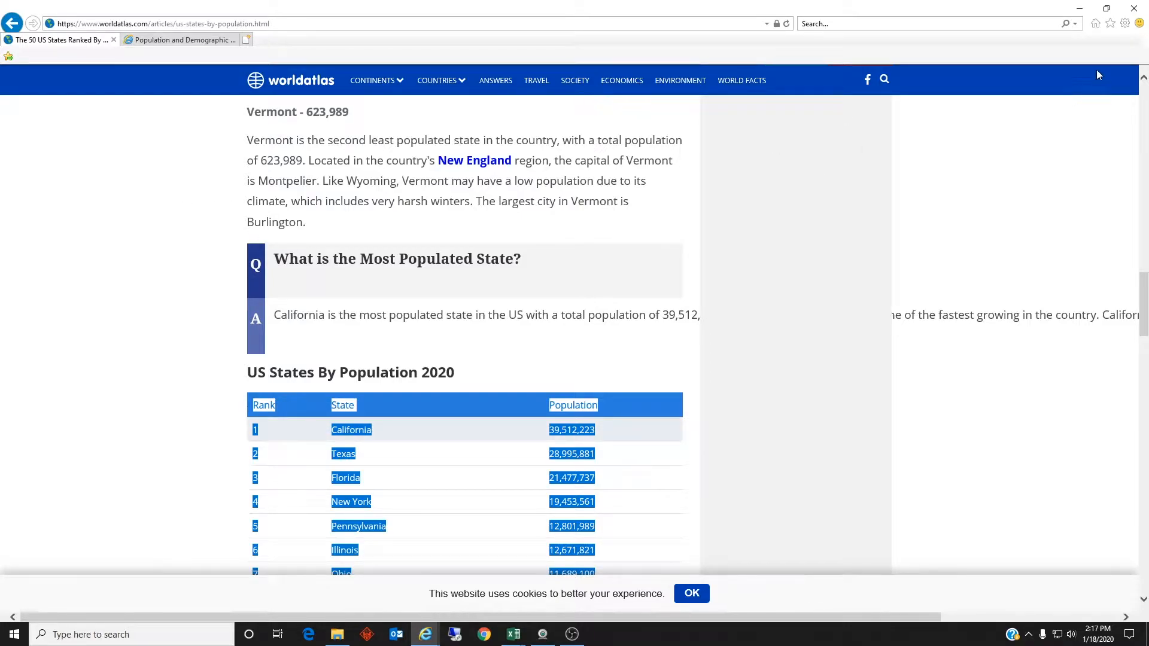
Step: Return to the WorkingMapChart workbook in Excel and paste the copied state population table at cell A1
click(1081, 9)
click(43, 170)
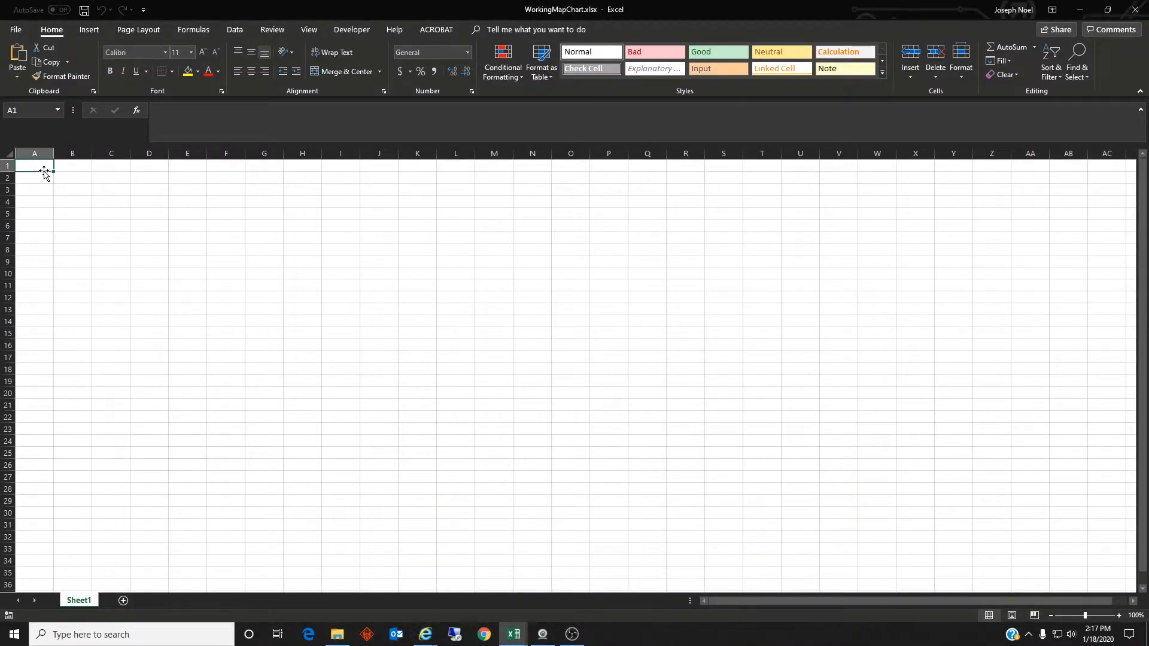
right_click(42, 167)
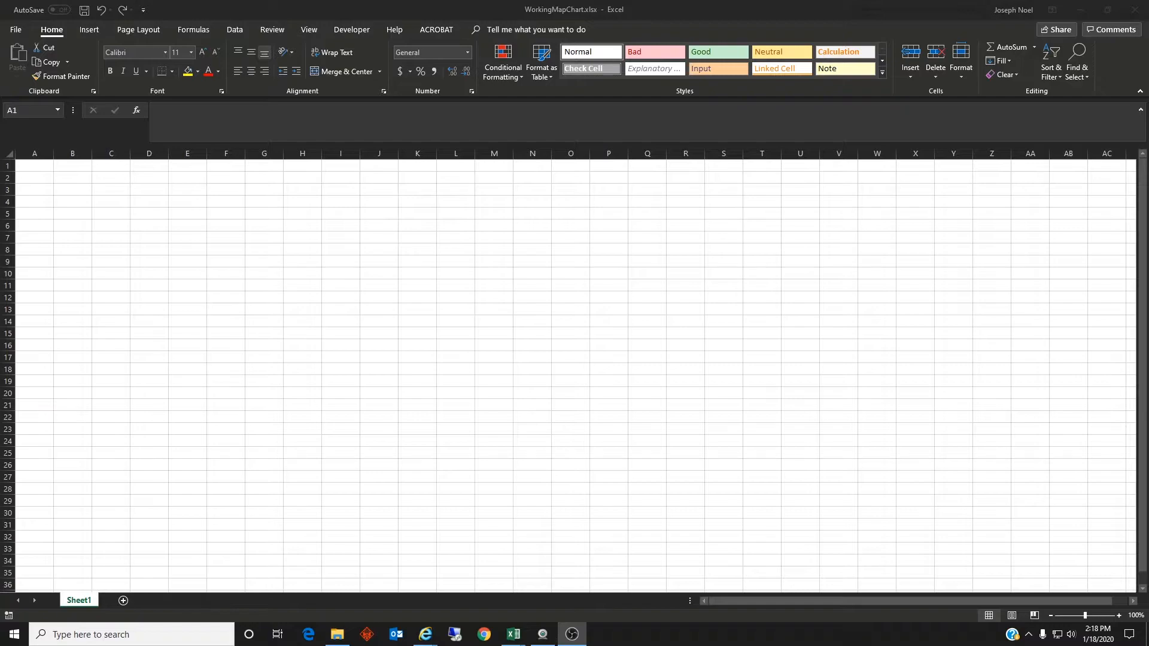
click(50, 164)
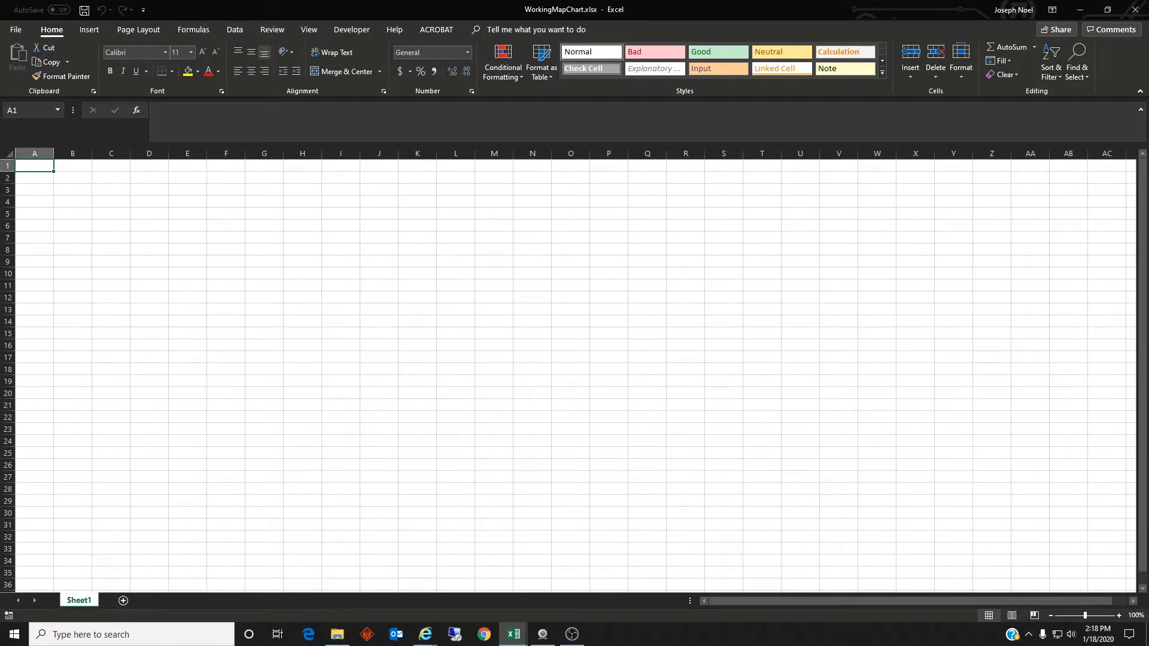
key(ctrl+v)
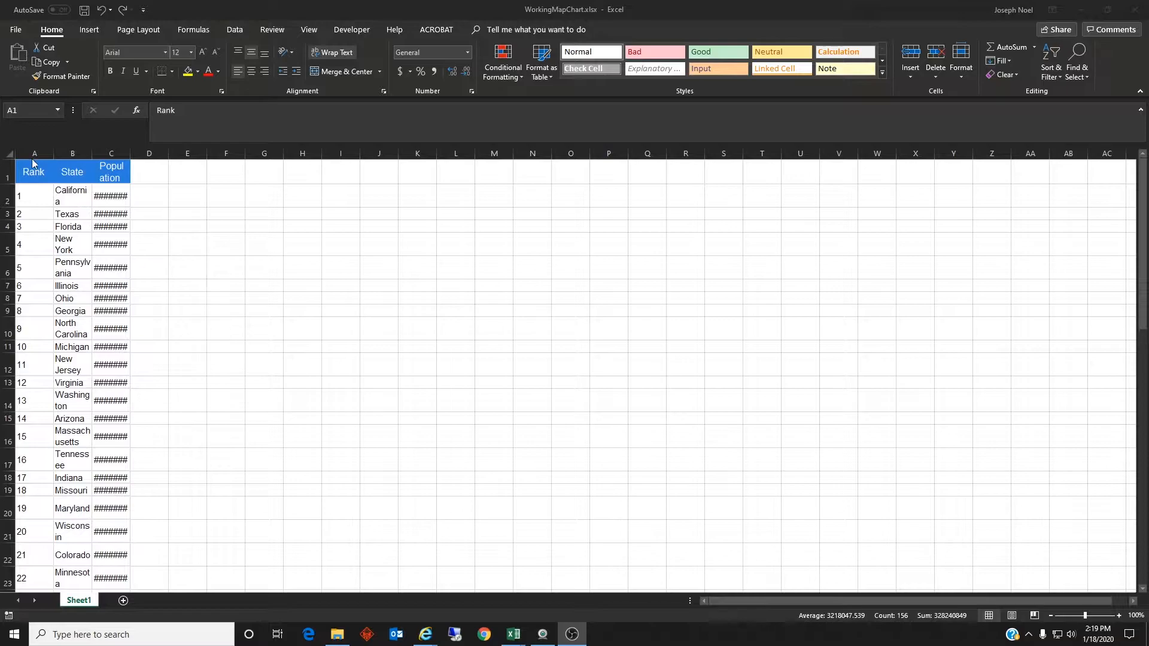
Step: Widen columns A to C equally so their contents fit, and autofit the height of all rows
drag(34, 153, 185, 153)
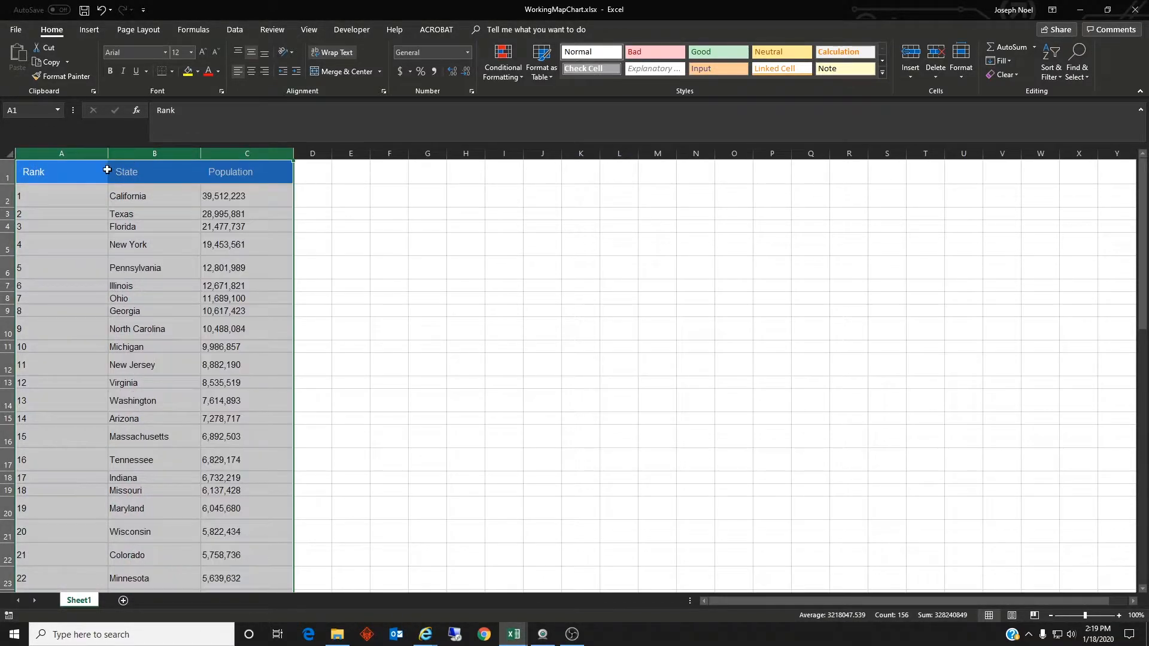
click(8, 153)
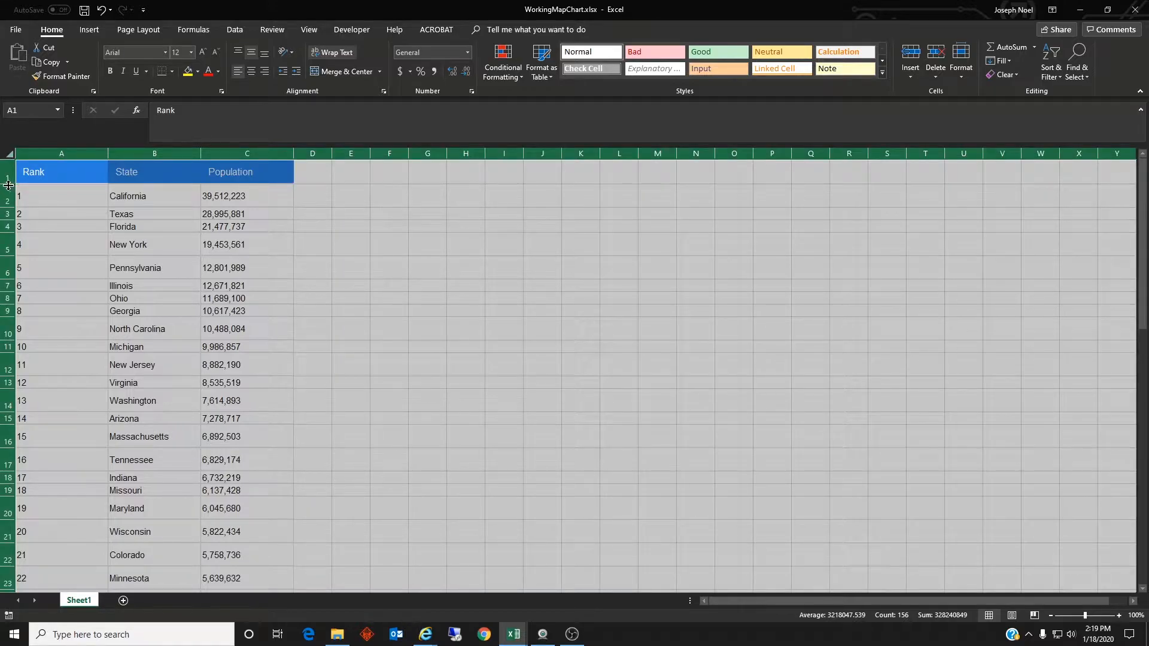
double_click(7, 185)
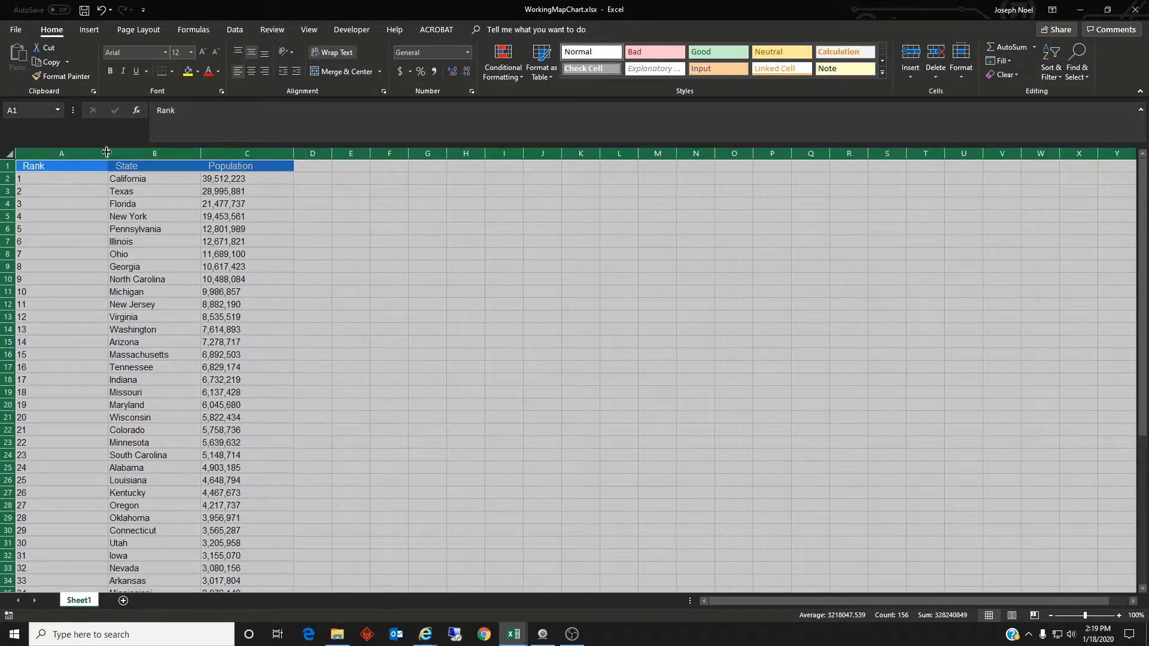
Step: Add the column headers Presence in D1 and Sales in E1
click(312, 169)
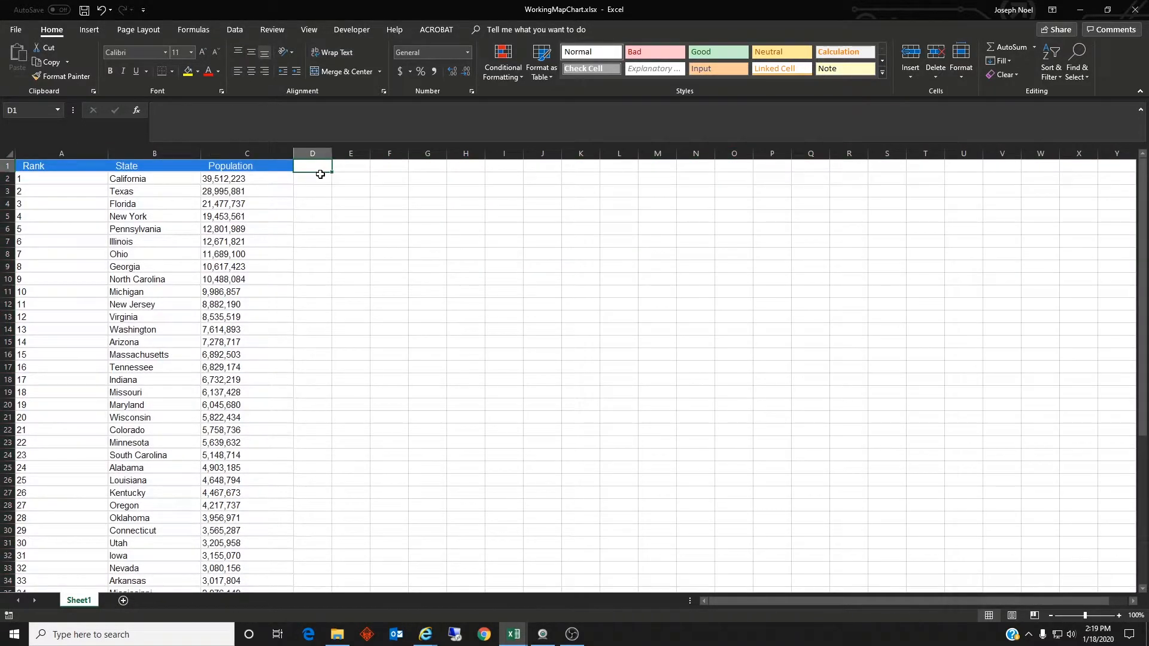
text(Presence)
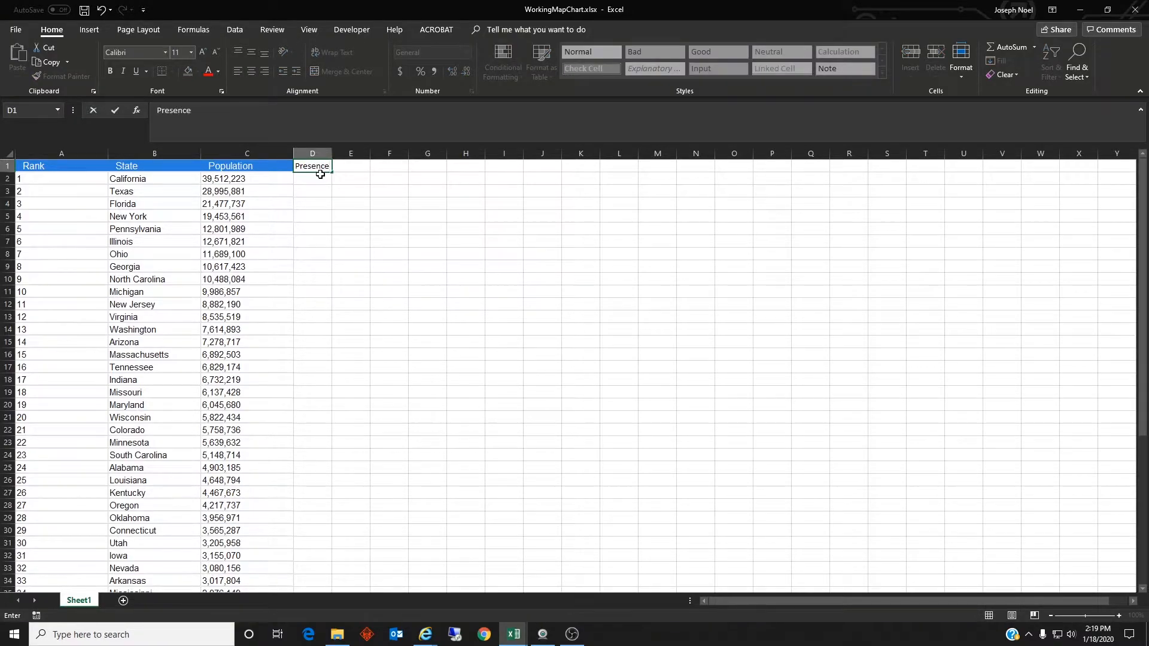
key(Tab)
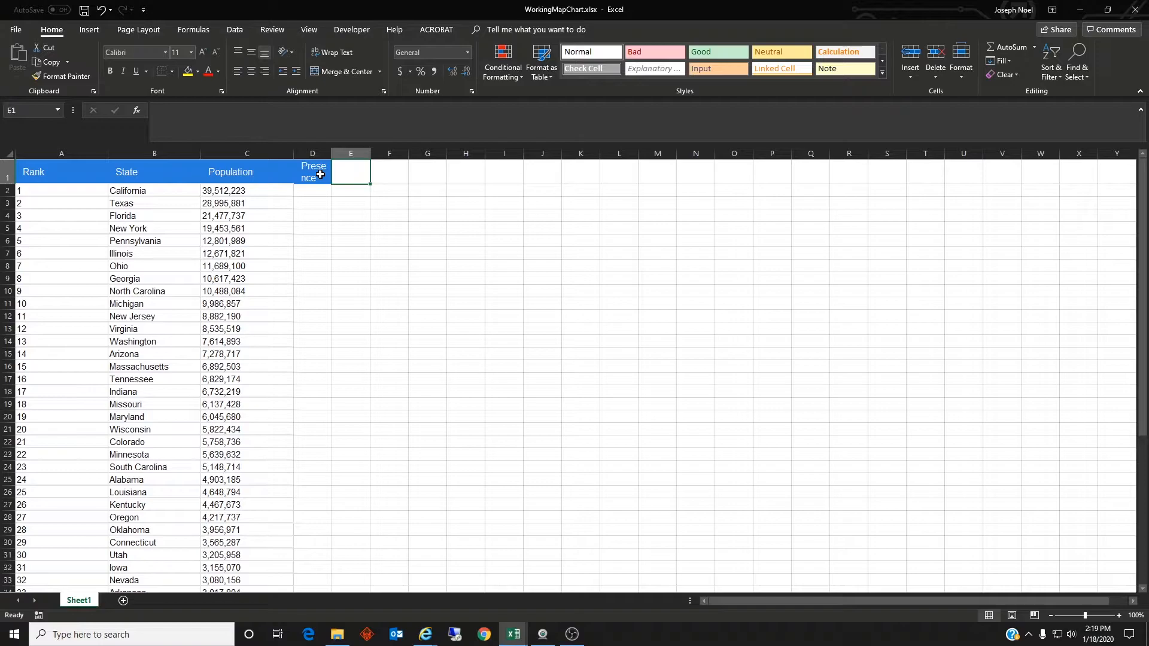
text(Sales)
key(Tab)
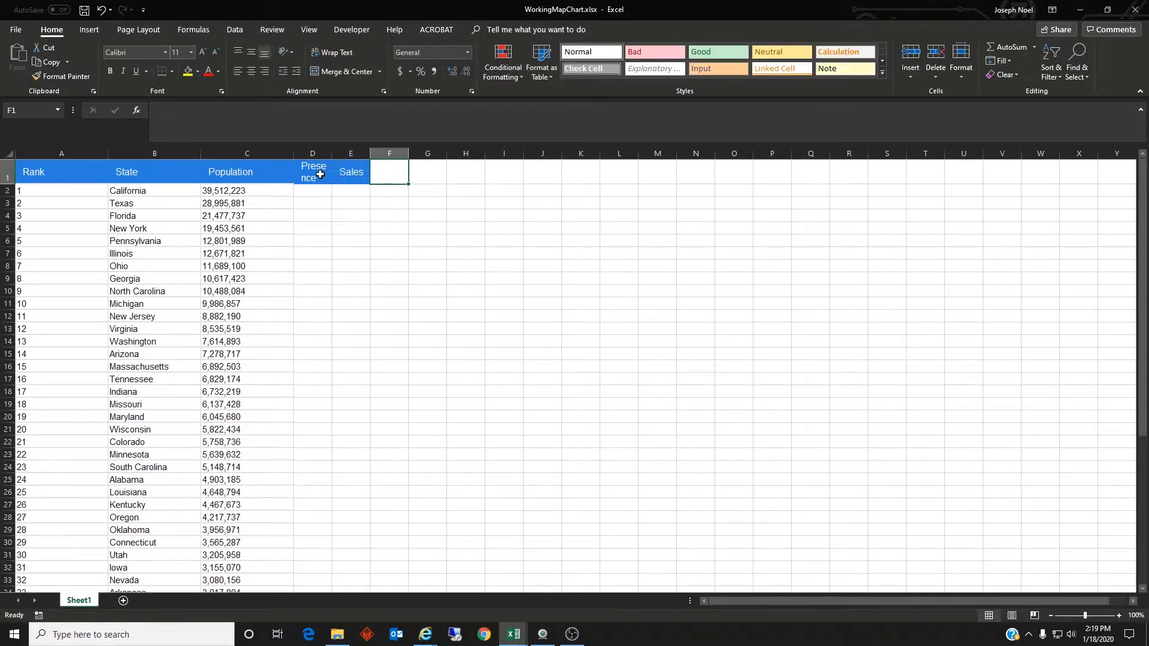
Step: Copy the Rank header's formatting onto the Presence and Sales headers and widen column D to fit Presence on one line
click(65, 173)
click(60, 76)
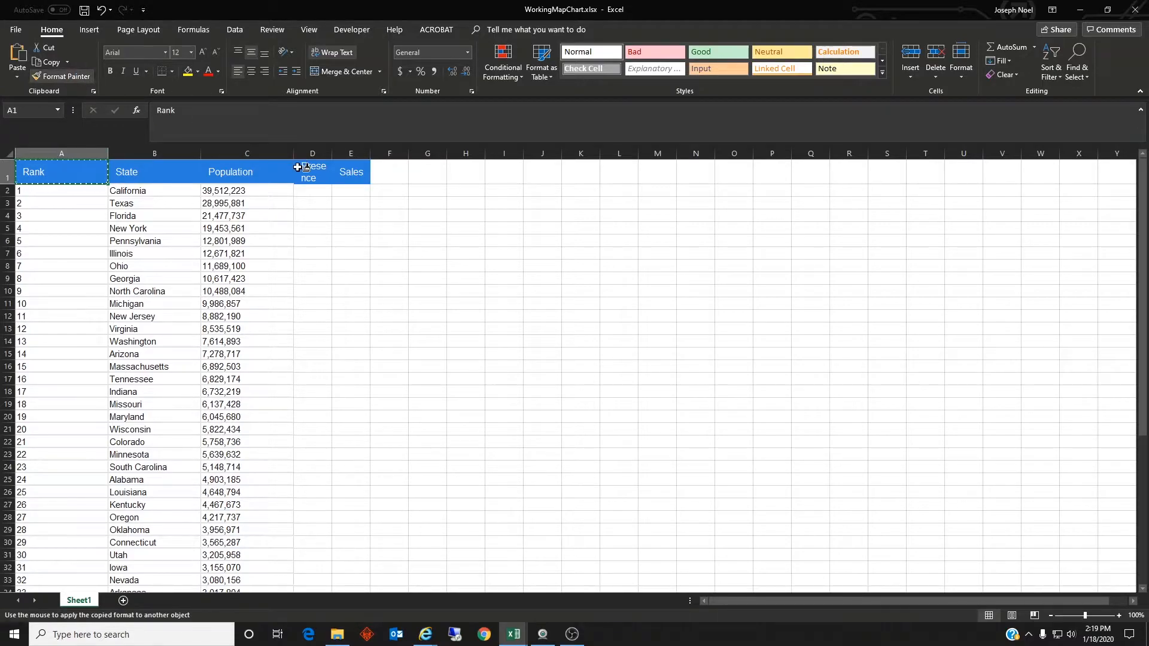
click(312, 171)
click(60, 76)
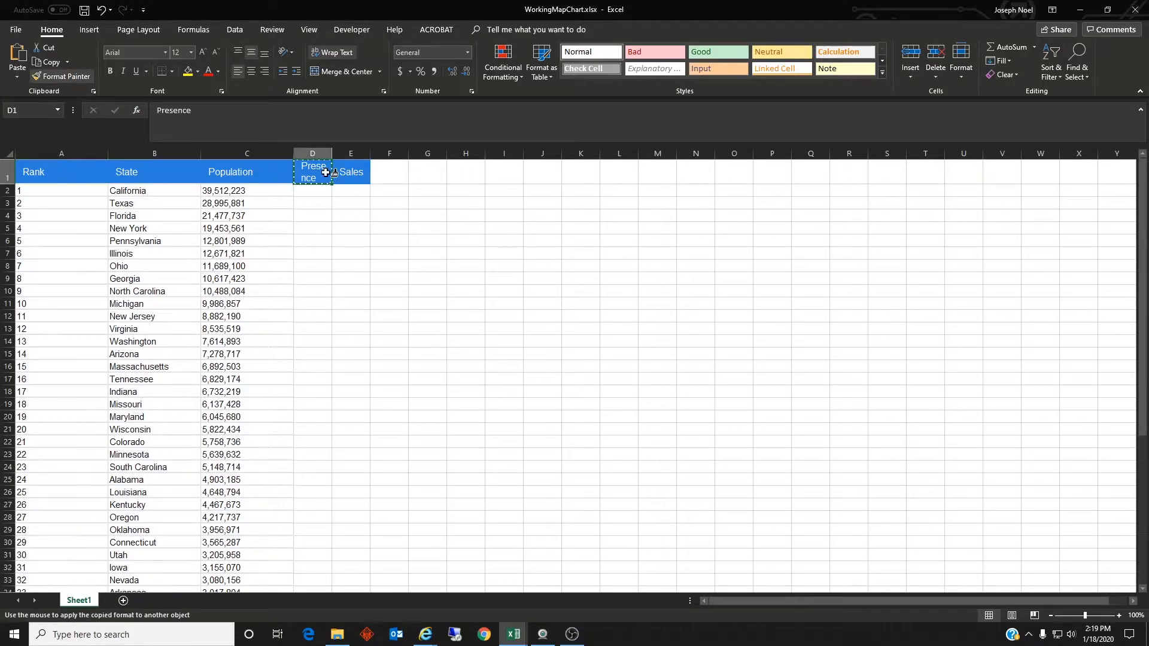
click(350, 172)
click(336, 227)
drag(332, 153, 389, 154)
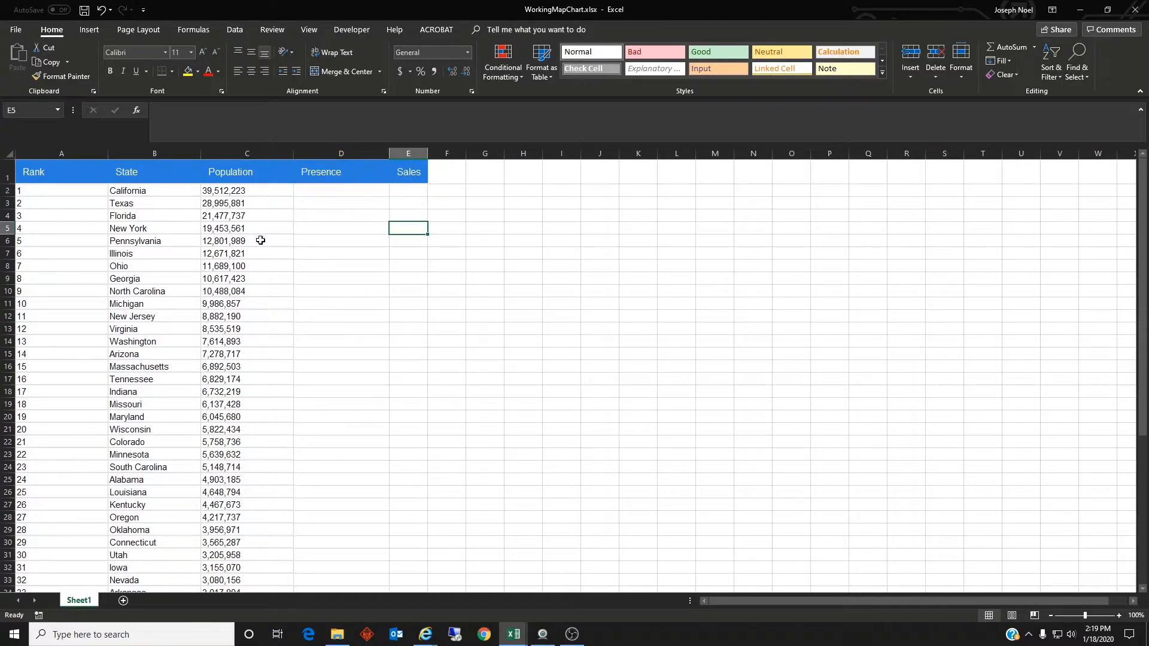
Step: Copy the prepared presence and sales data from the other window, paste it at D2, and autofit column E
key(alt+Tab)
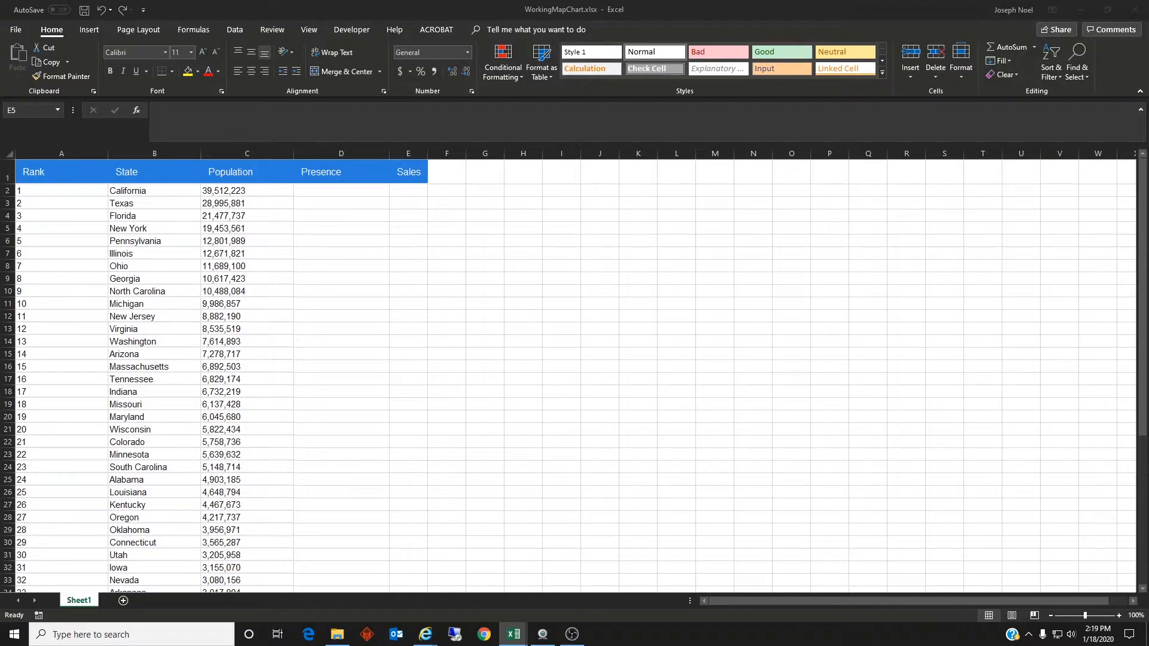
click(369, 190)
key(ctrl+v)
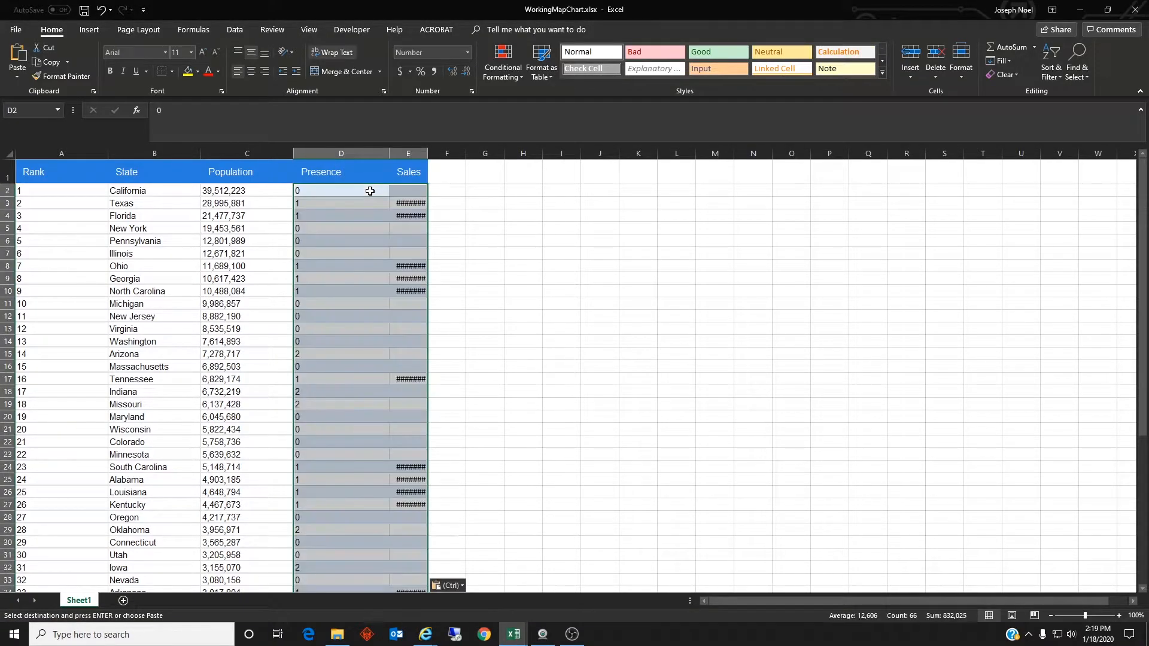
double_click(428, 153)
click(479, 253)
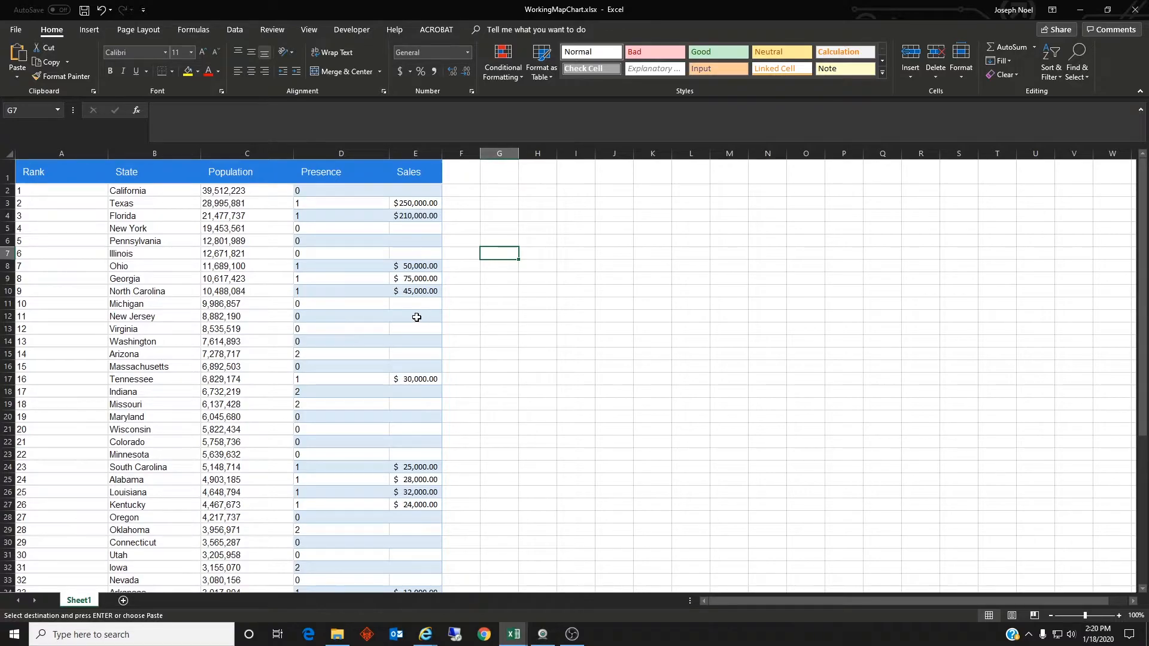
click(308, 357)
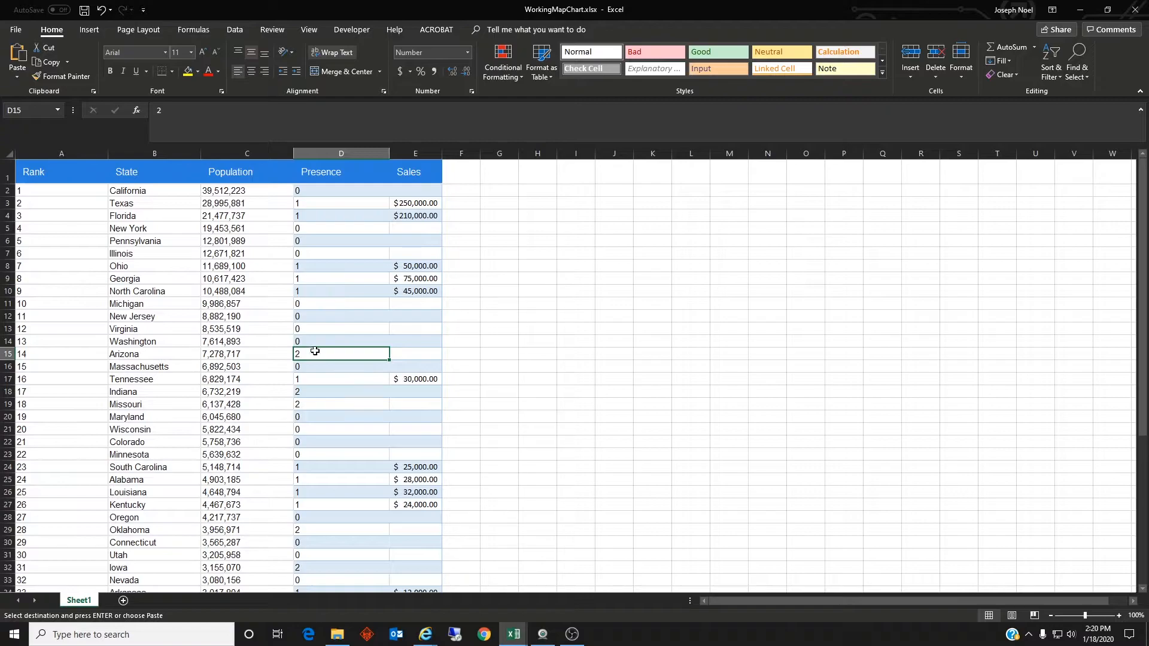
click(537, 343)
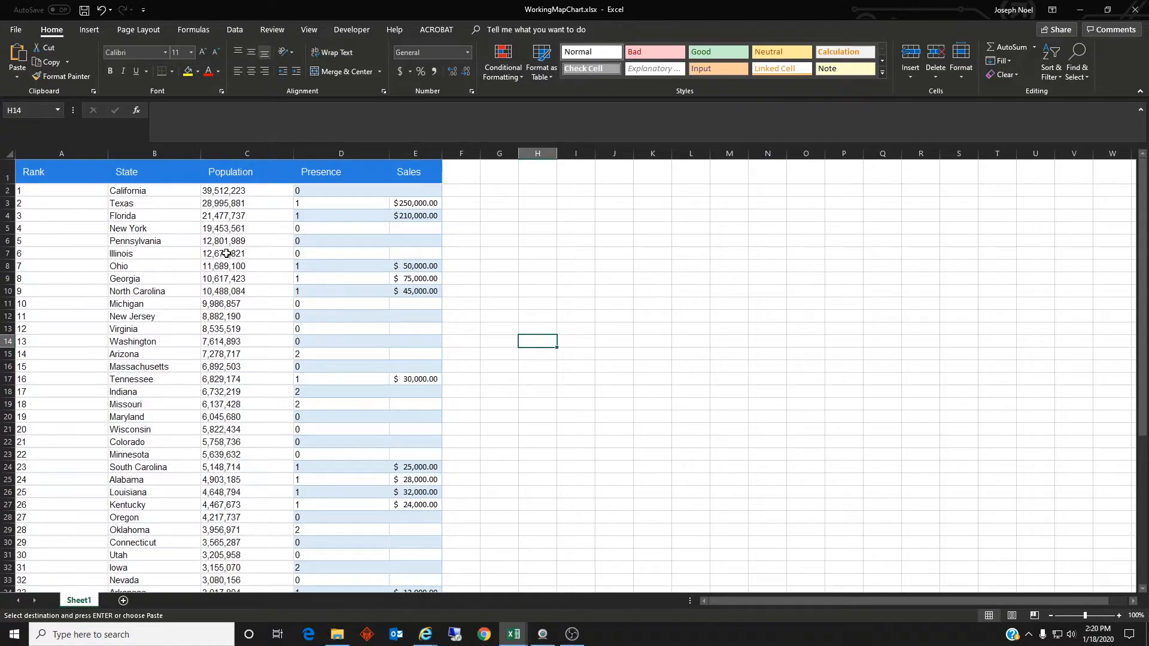
Step: Format the range A1:E52 as a blue banded table with headers
click(68, 176)
drag(102, 175, 405, 554)
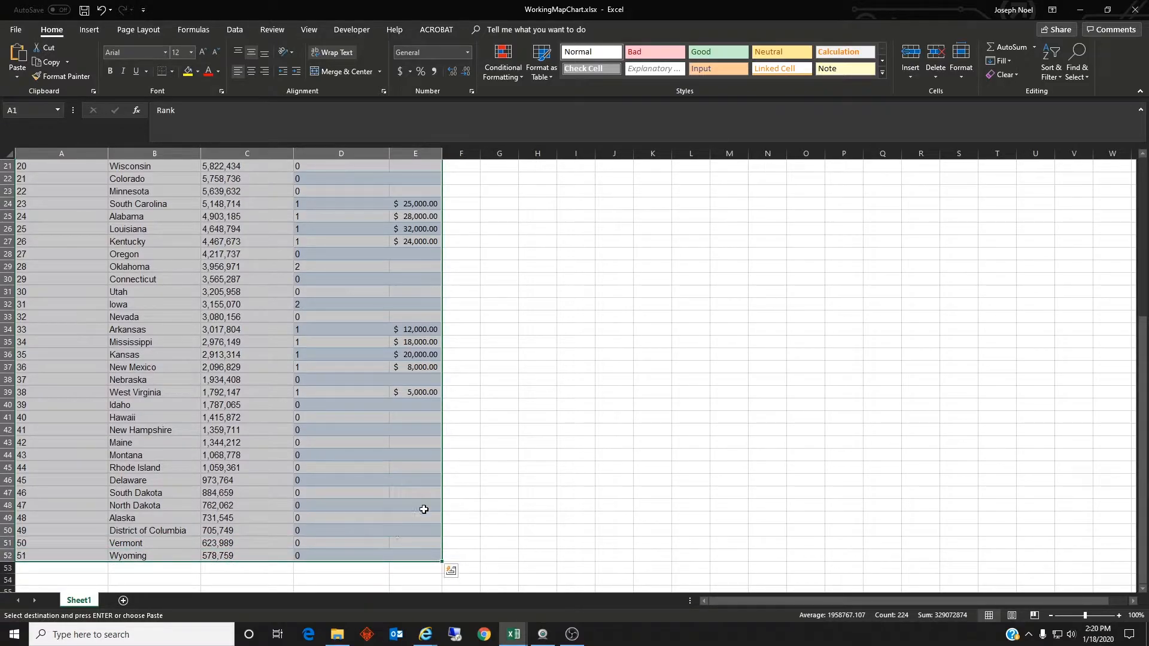
click(540, 71)
click(588, 225)
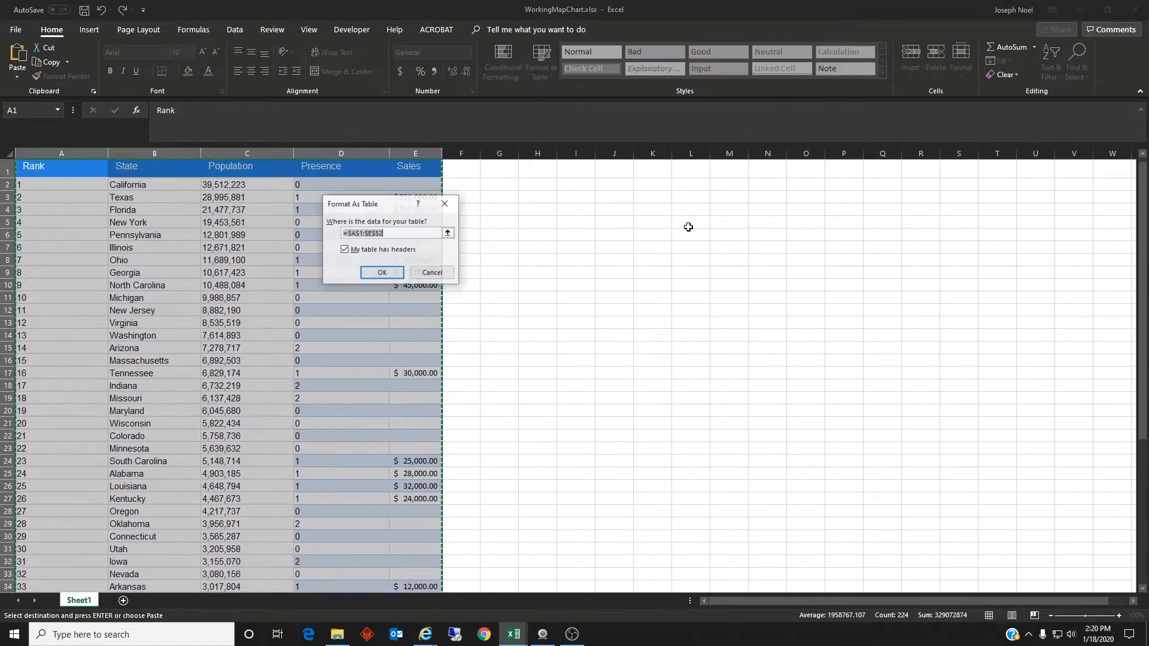
click(383, 273)
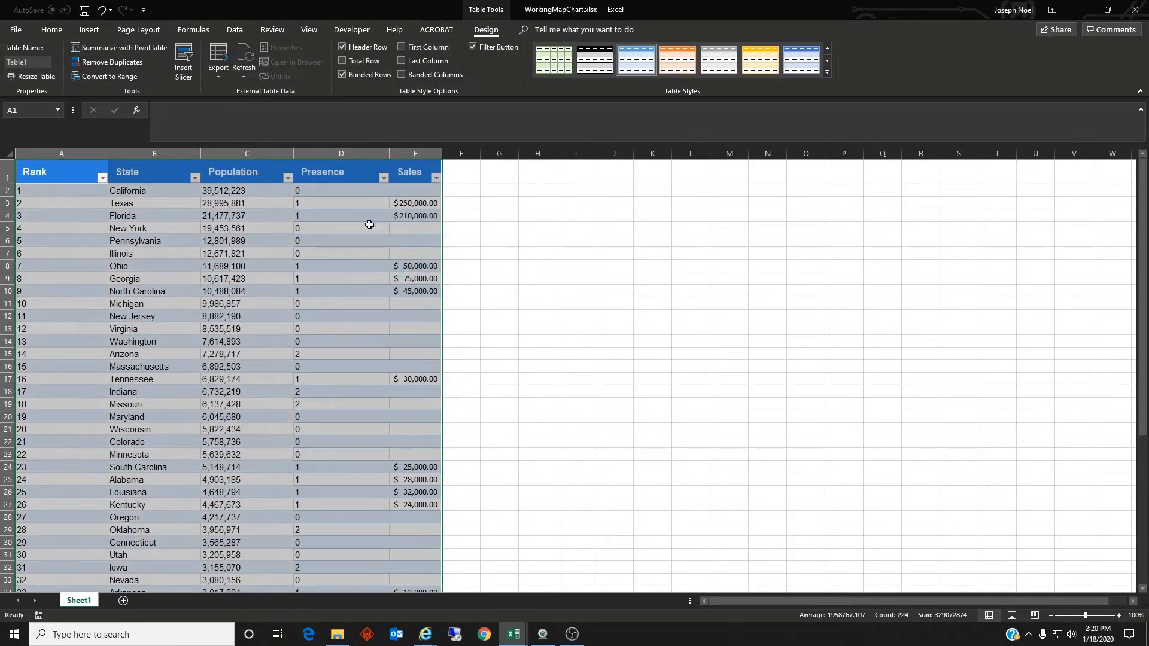
click(350, 242)
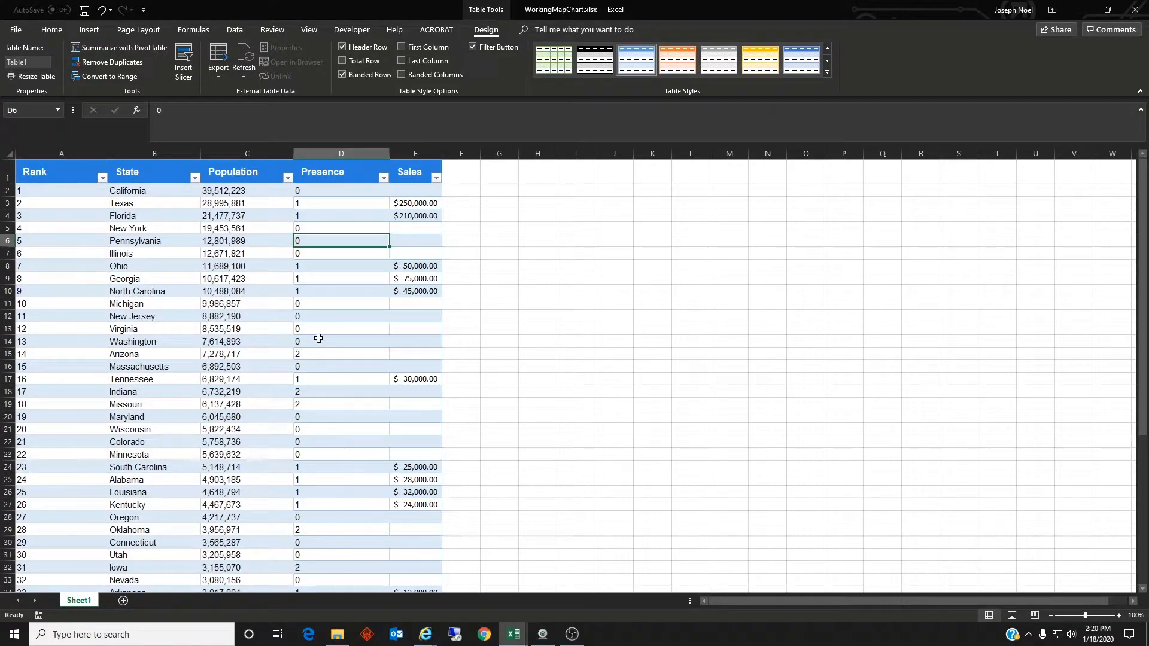
Step: Insert a Filled Map chart from the whole table and move it into the empty area beside the data
scroll(317, 338, down, 10)
scroll(322, 348, up, 6)
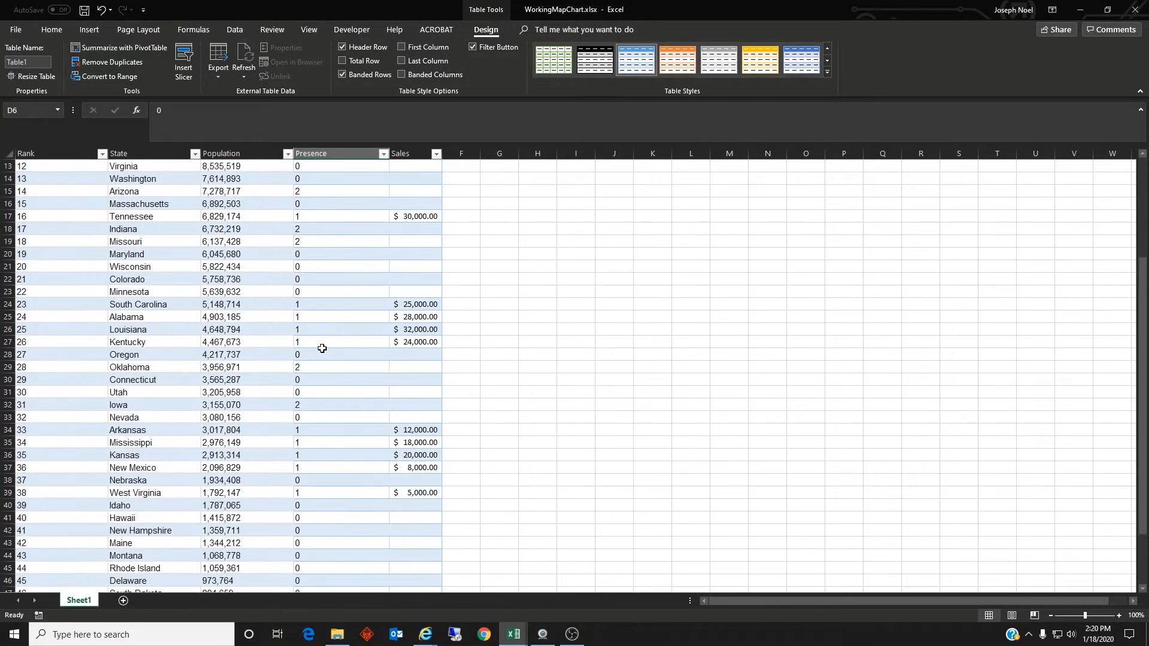
scroll(320, 318, up, 4)
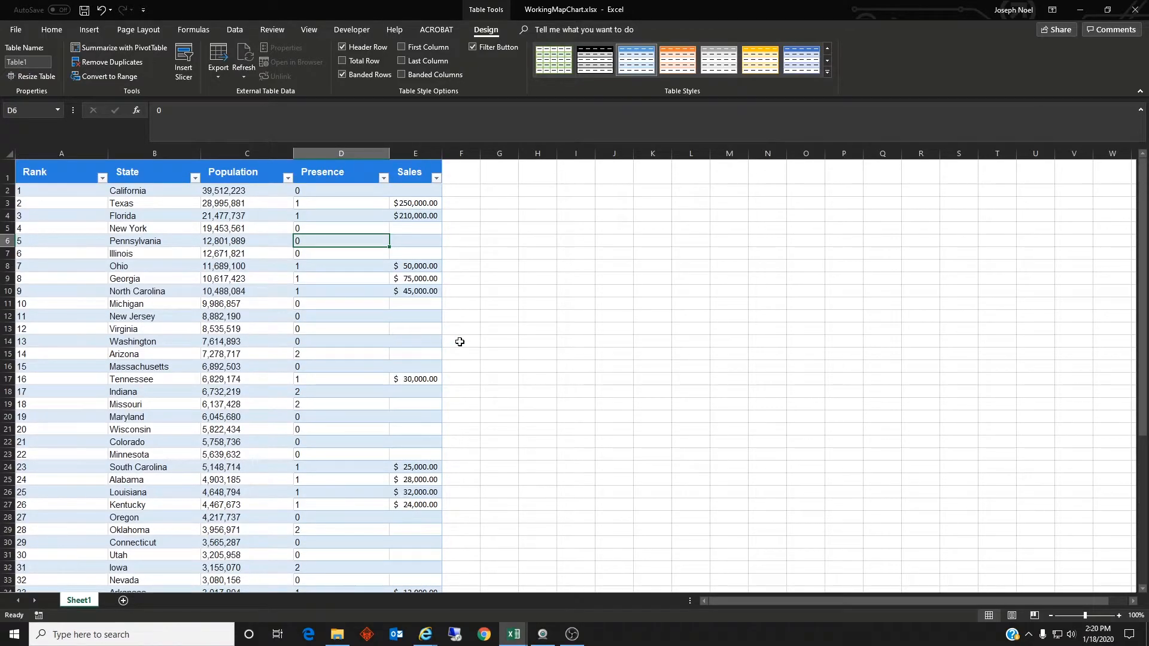
drag(37, 175, 419, 570)
scroll(404, 395, up, 7)
scroll(394, 302, down, 1)
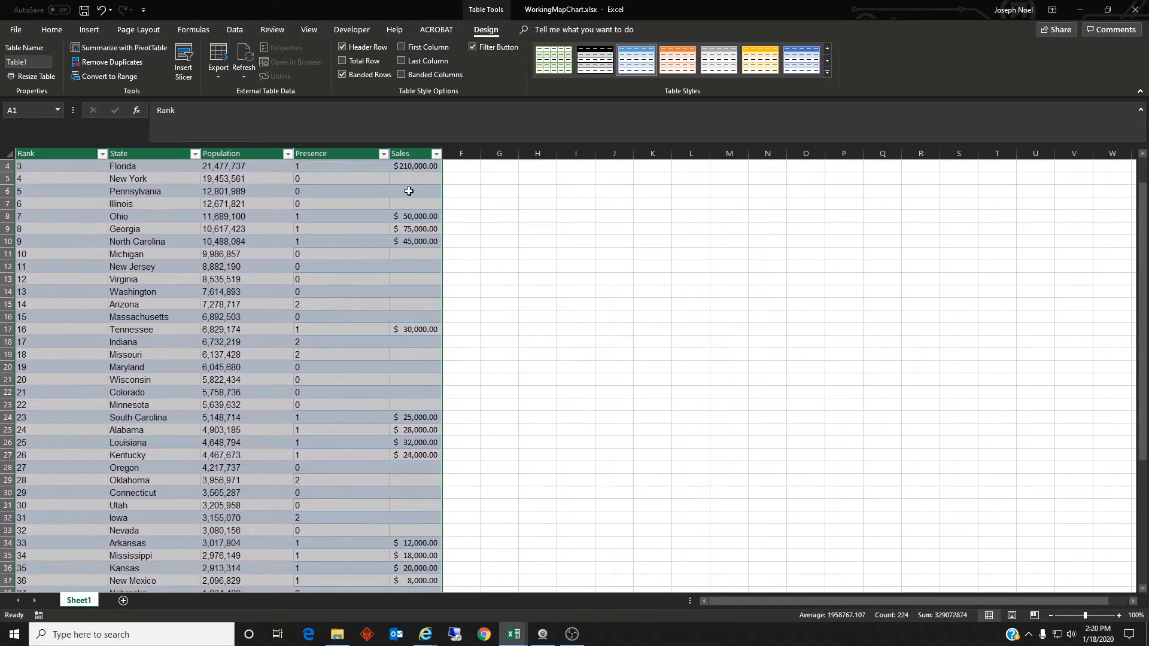
click(84, 30)
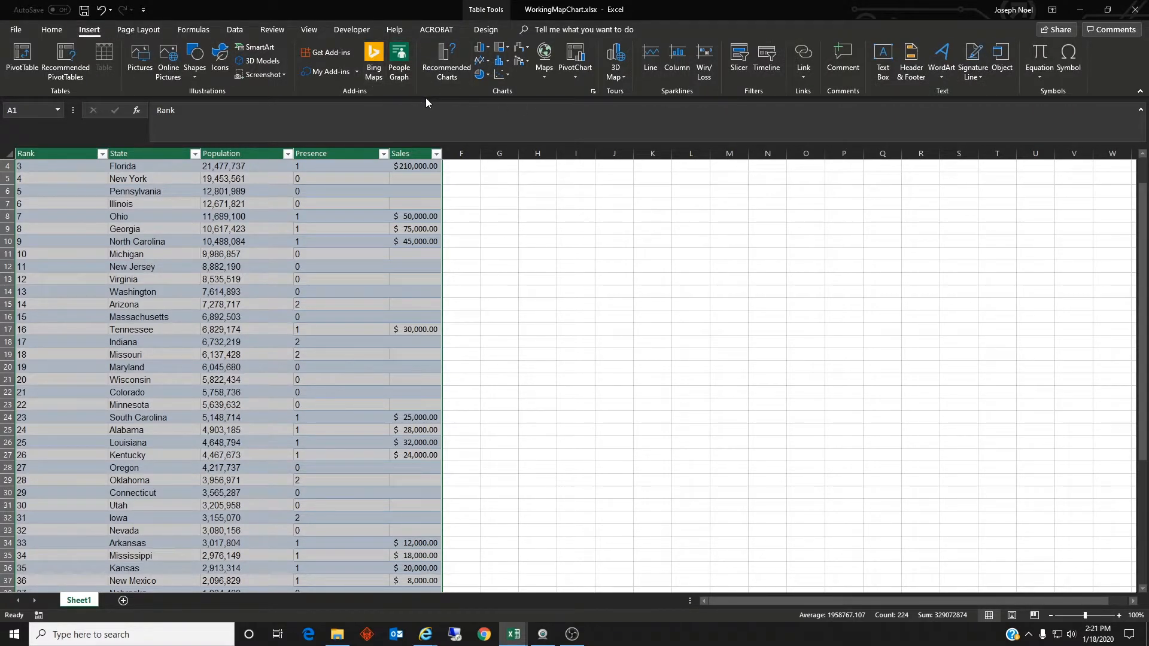
click(544, 74)
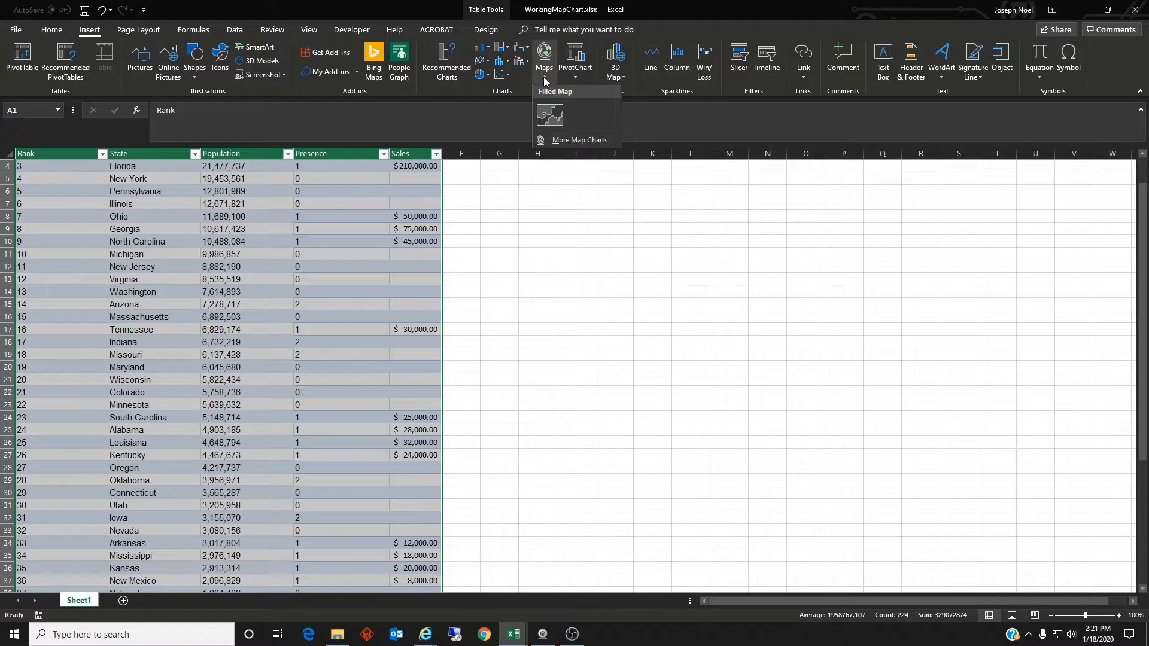
click(558, 122)
drag(668, 290, 729, 187)
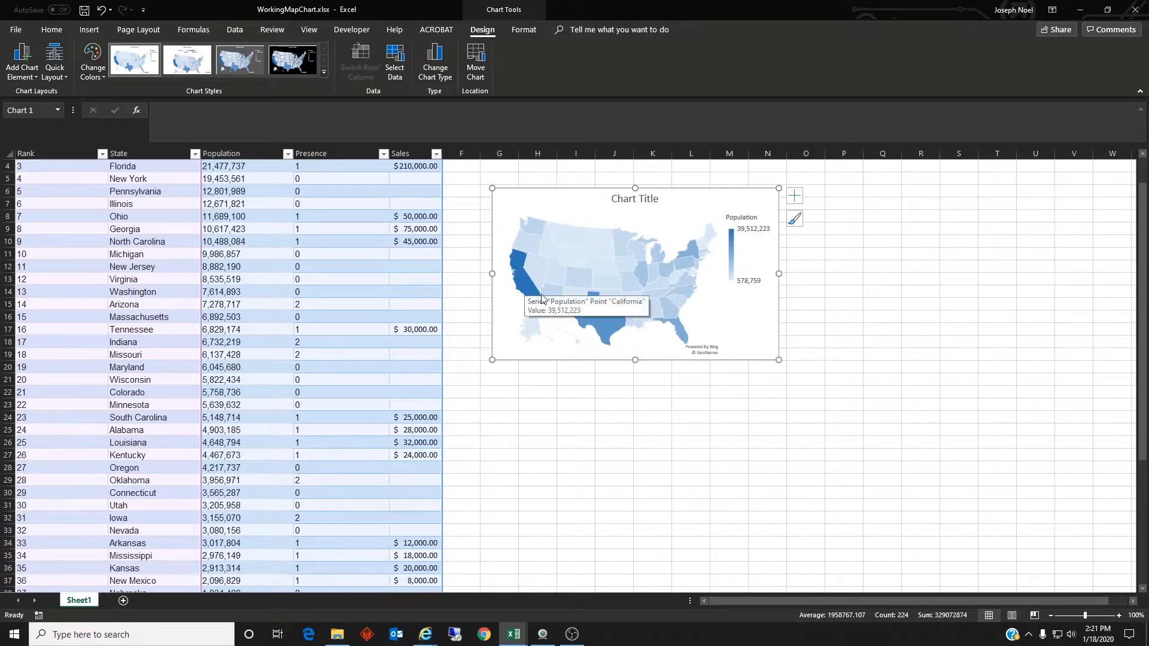
mouse_move(596, 321)
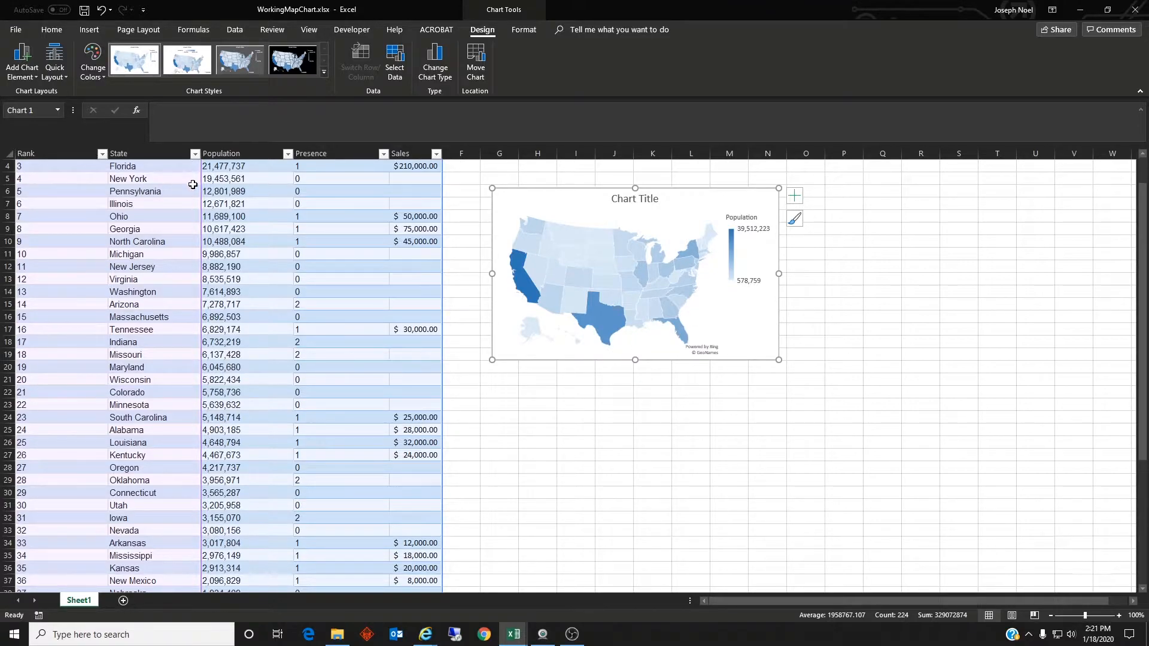
Step: Replace the map chart's placeholder title with "Population 2020"
scroll(192, 183, up, 1)
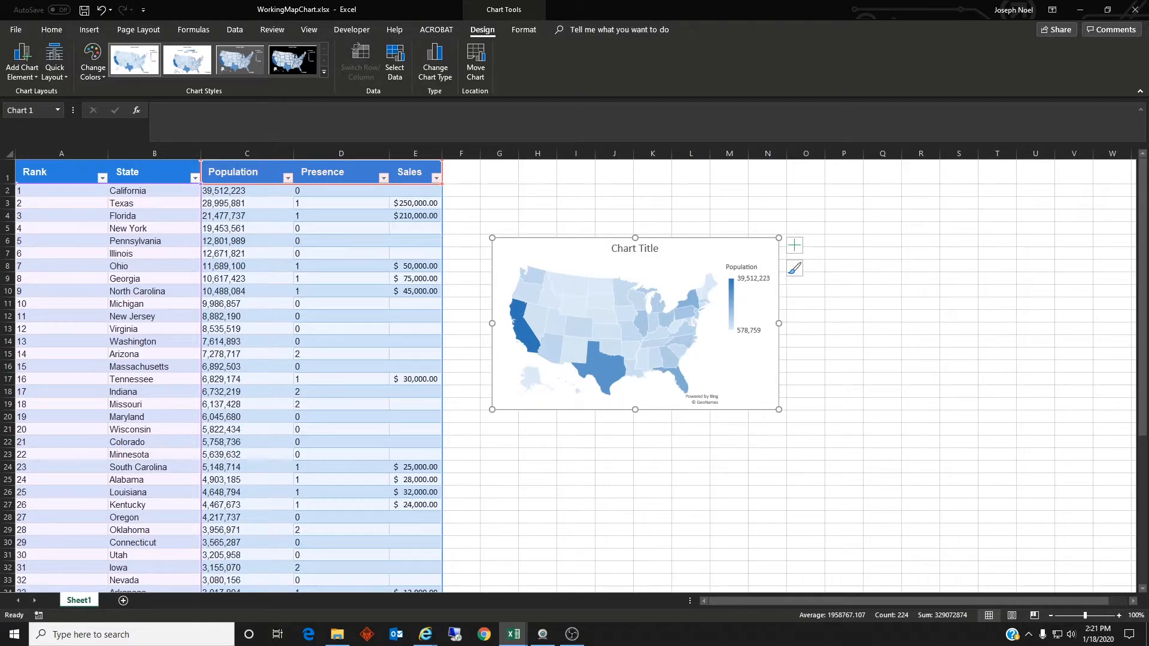
click(657, 249)
drag(657, 249, 611, 252)
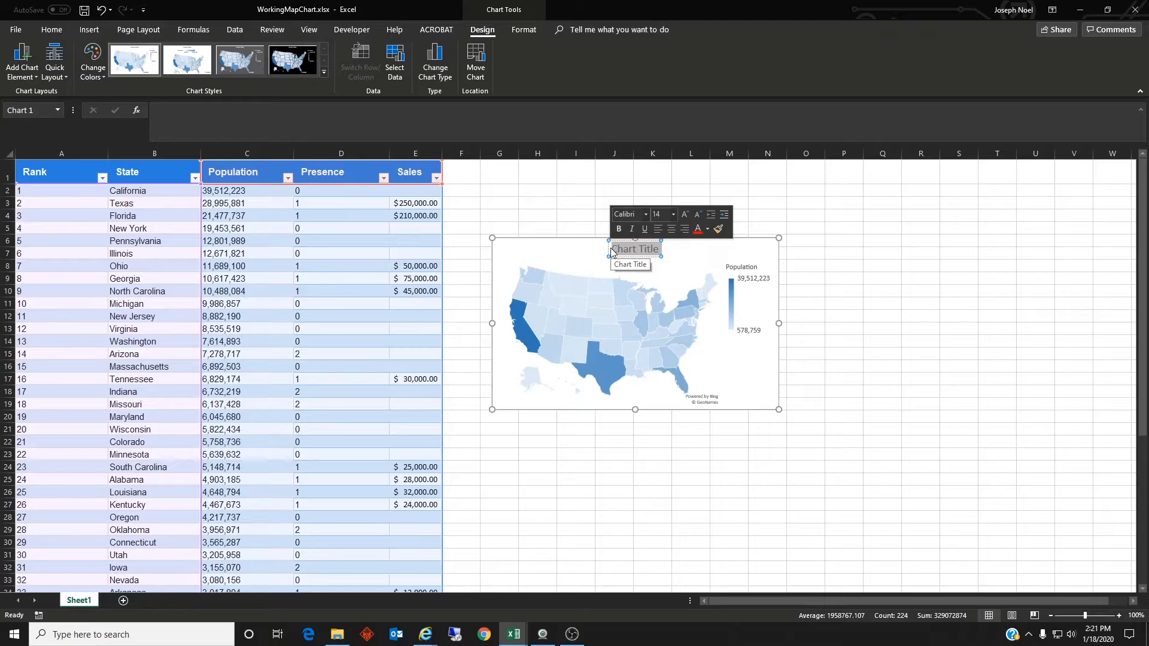
text(Population)
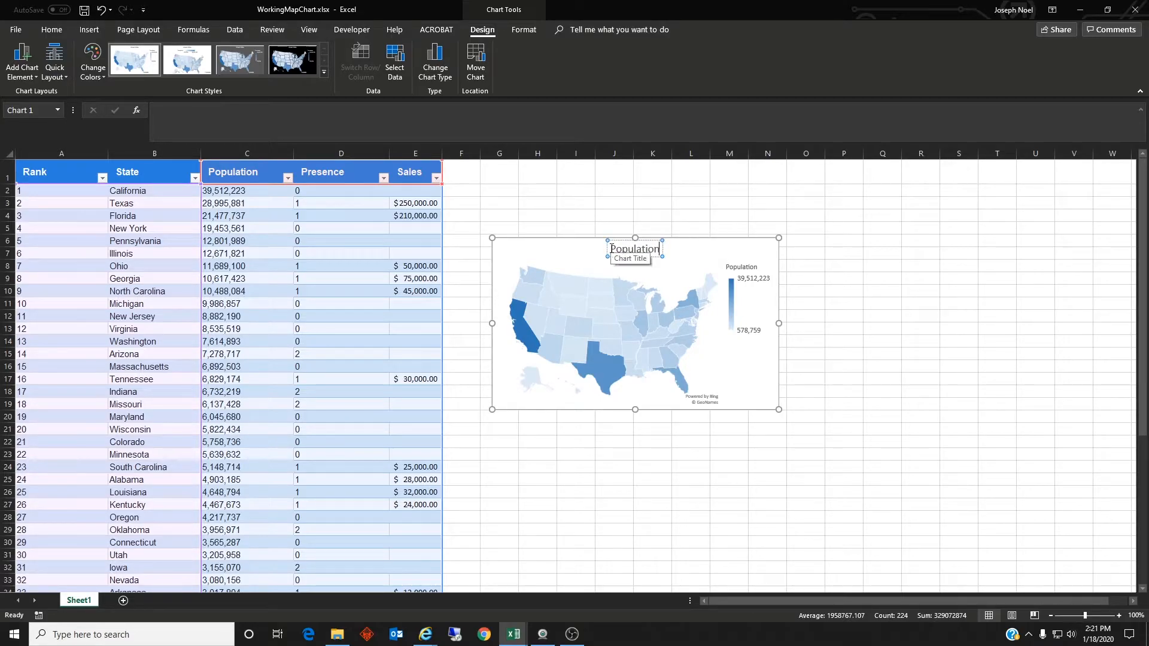
text( 2020)
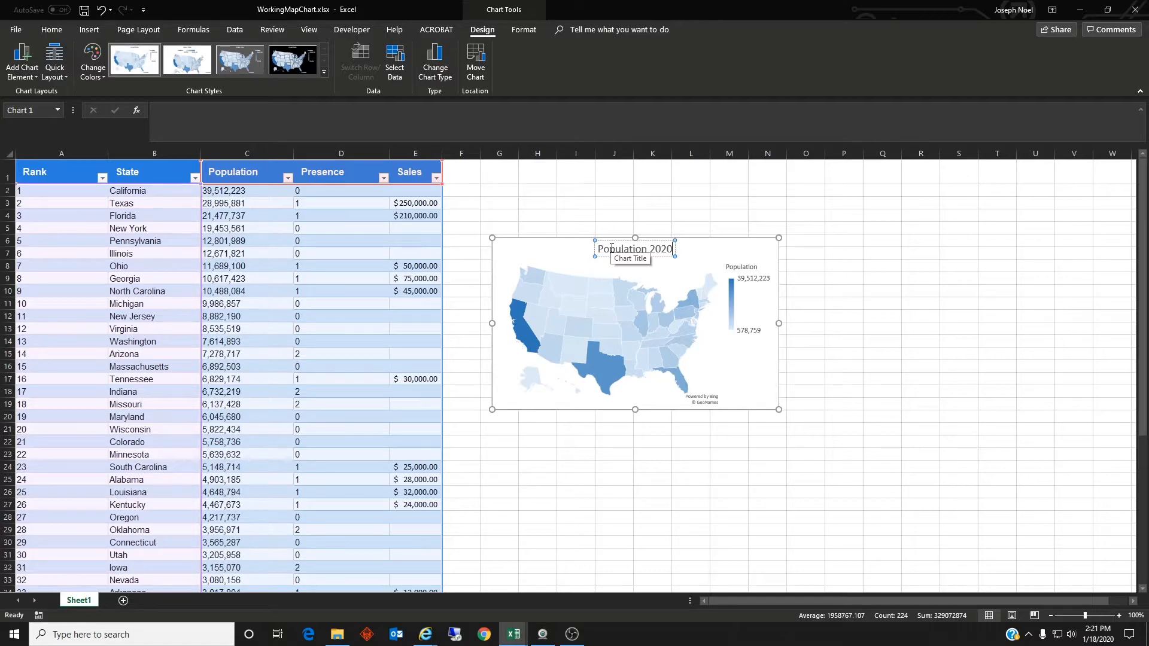
click(868, 305)
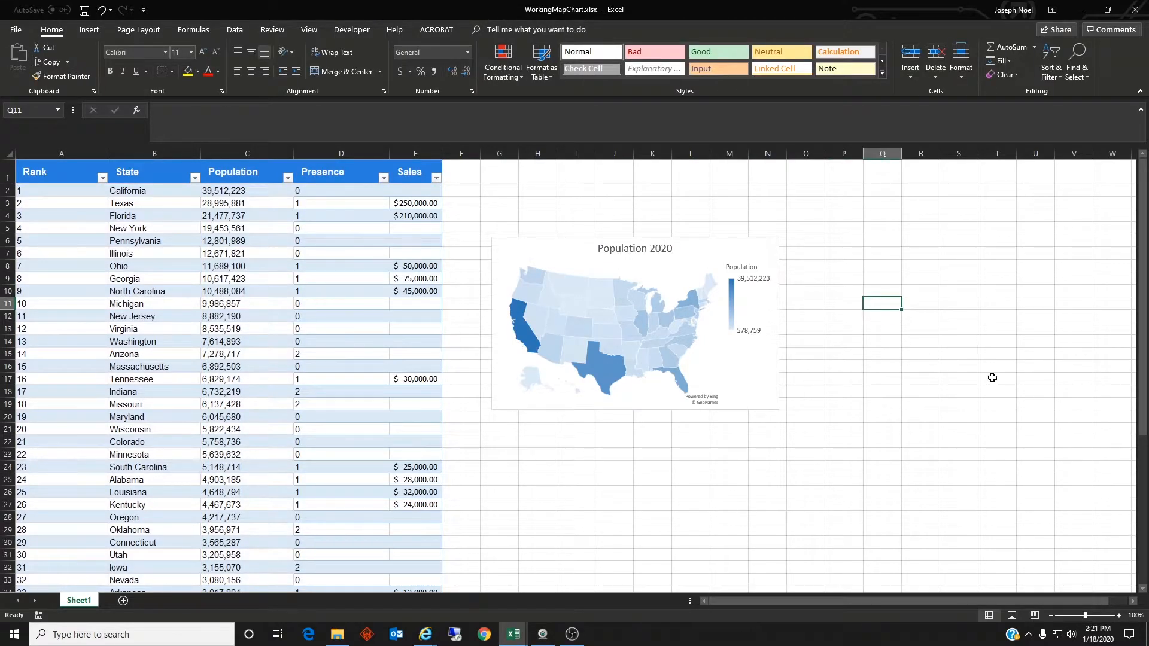
scroll(574, 371, down, 1)
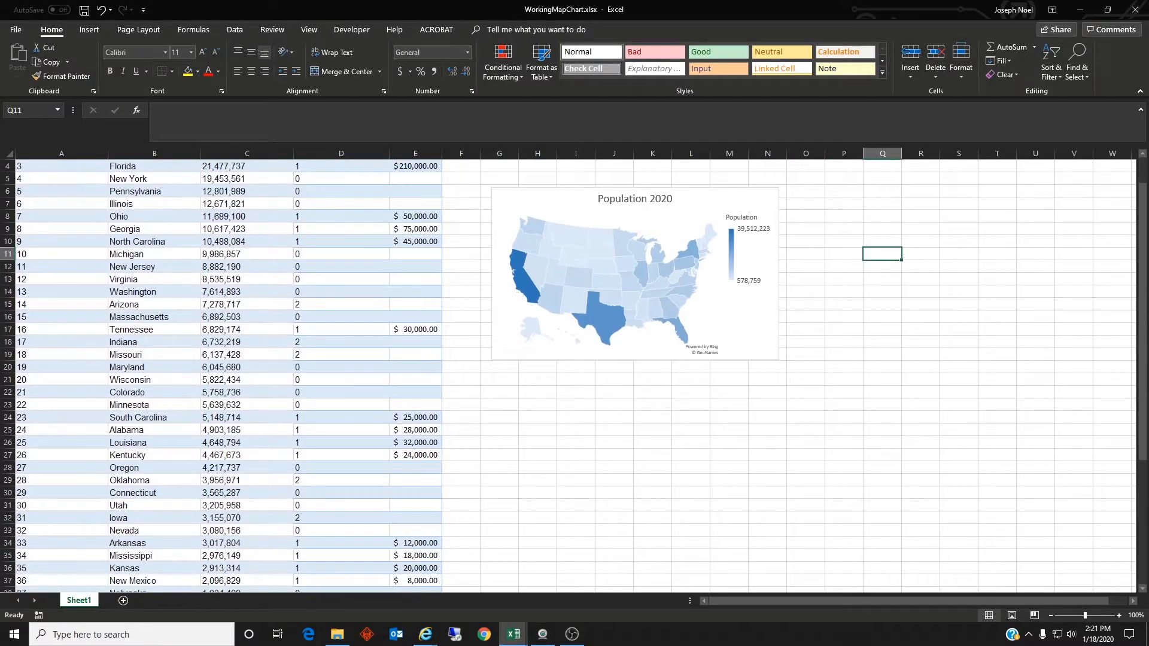
key(alt+Tab)
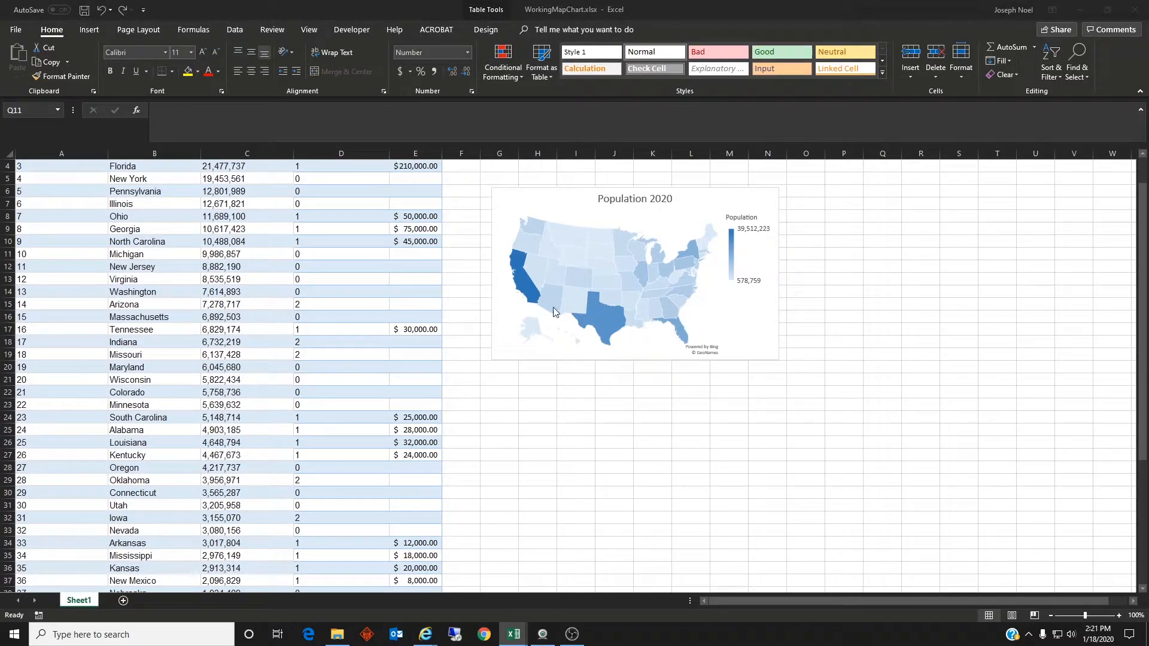
mouse_move(619, 290)
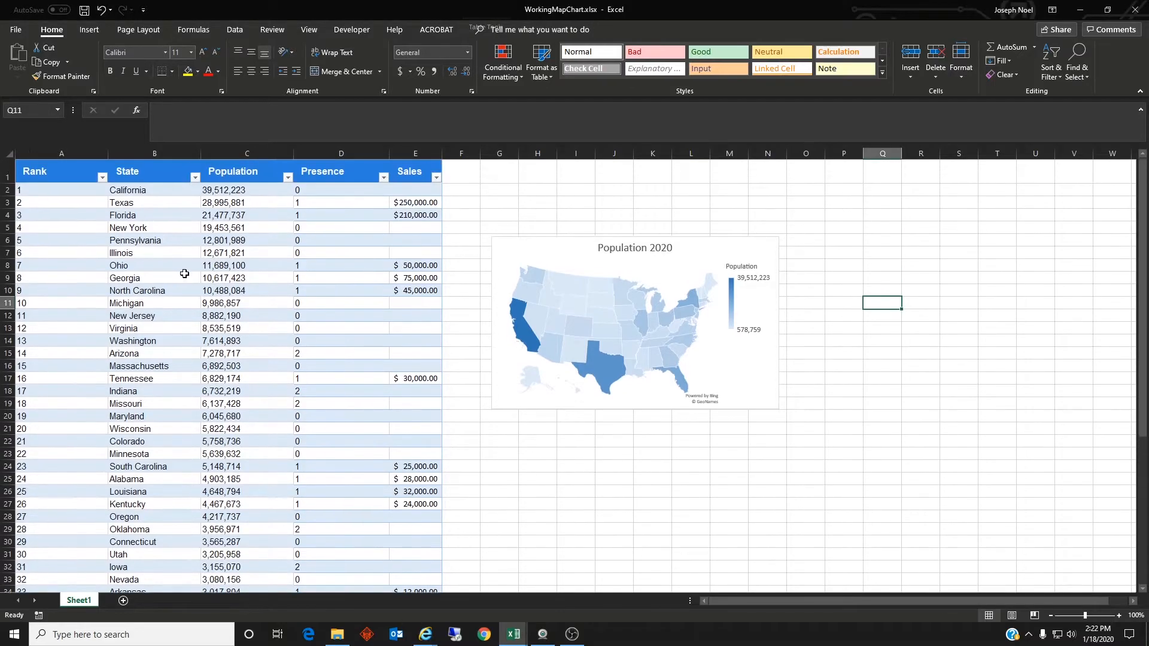
Step: Insert a second Filled Map chart from the whole table and place it directly below the Population 2020 chart
click(56, 177)
drag(109, 176, 396, 570)
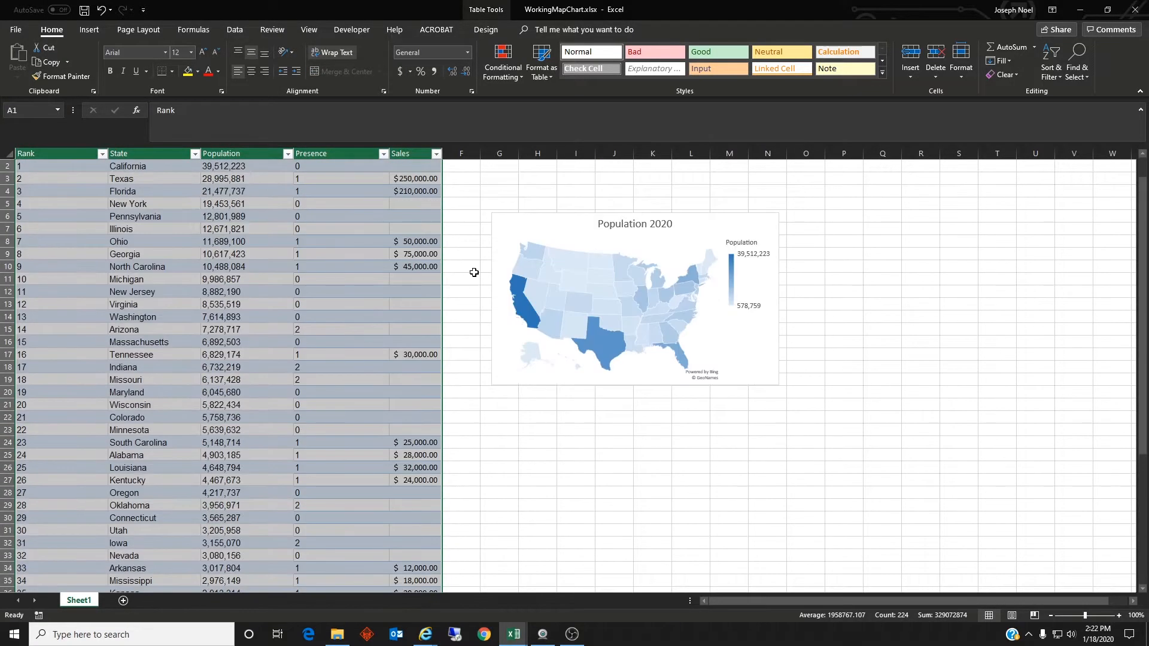
click(90, 30)
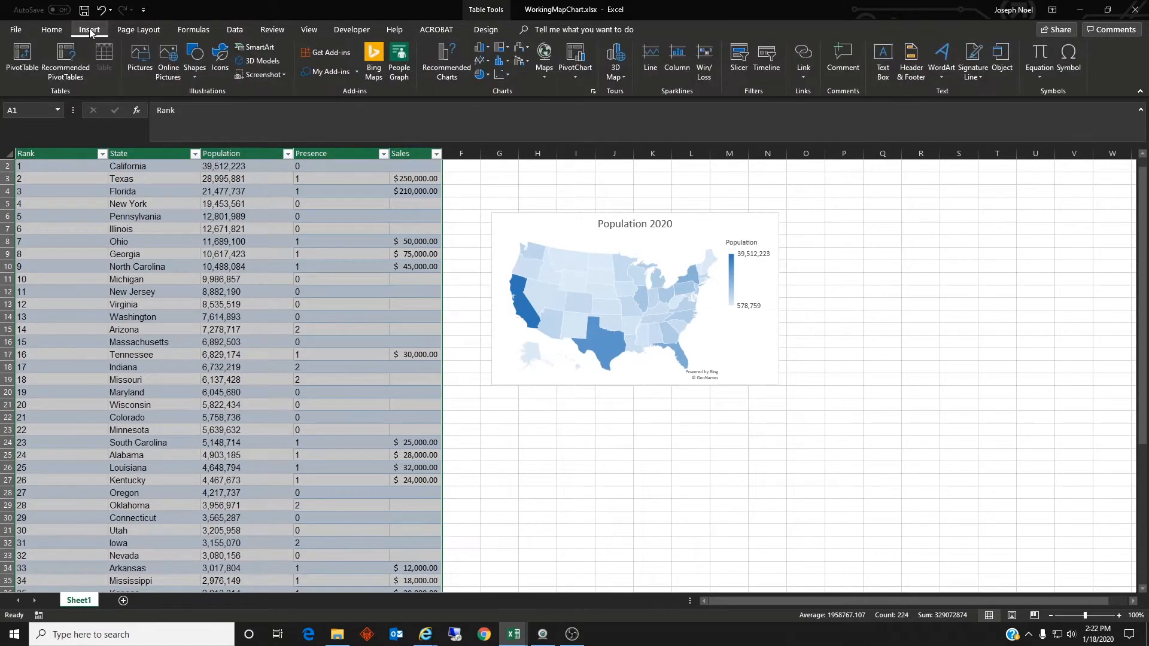
click(545, 77)
click(575, 127)
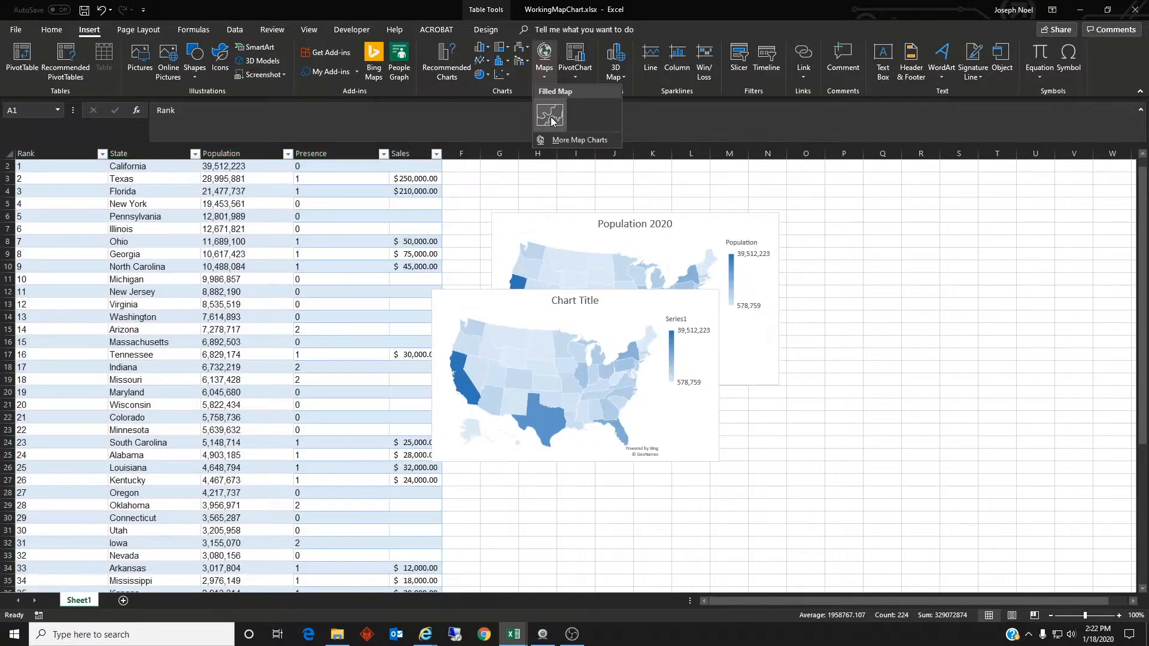
drag(603, 300, 668, 419)
scroll(667, 418, down, 2)
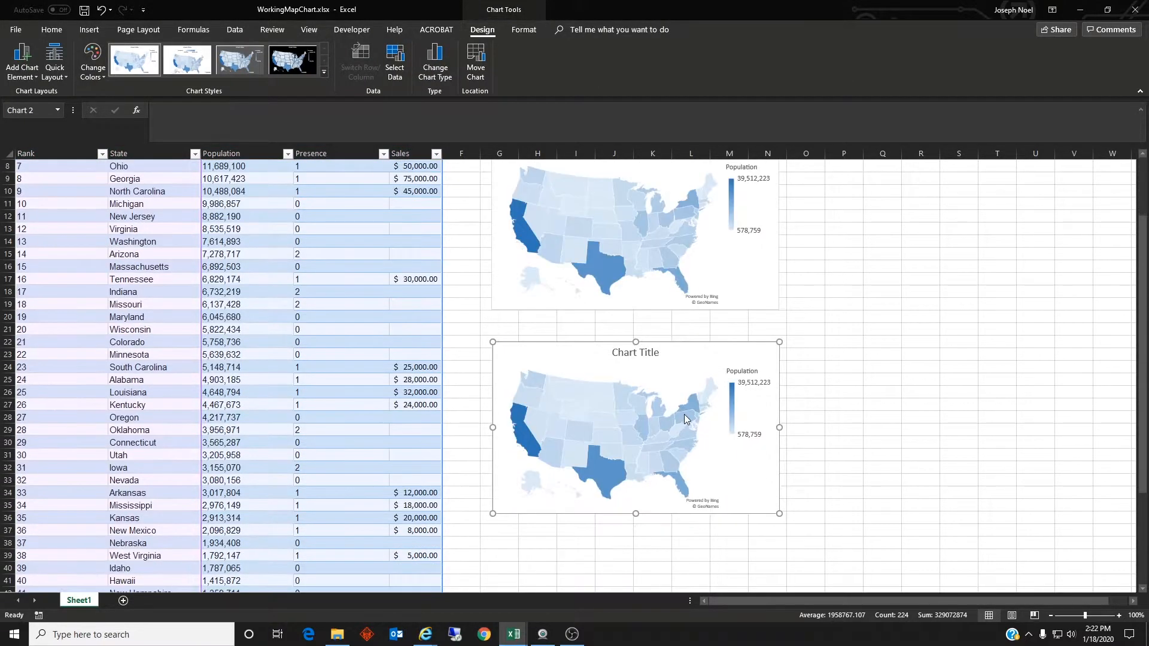
Step: Edit the second map chart's data source, removing the Population and Sales series so only Presence is plotted
right_click(671, 429)
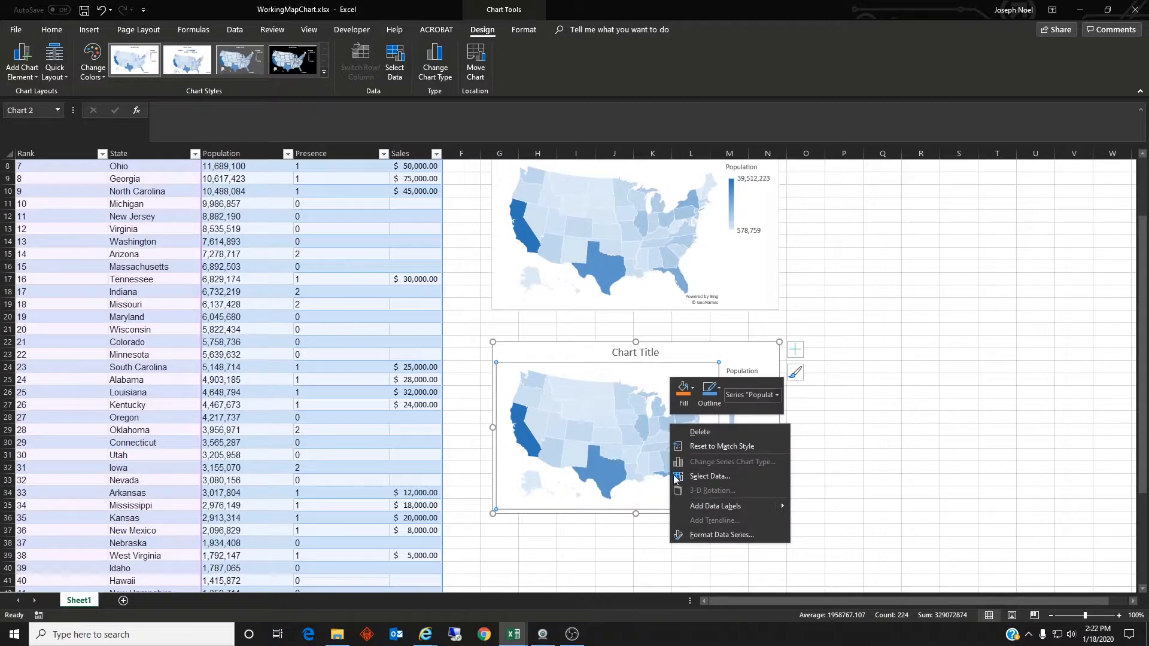
click(671, 477)
click(250, 276)
click(326, 260)
click(242, 288)
click(334, 259)
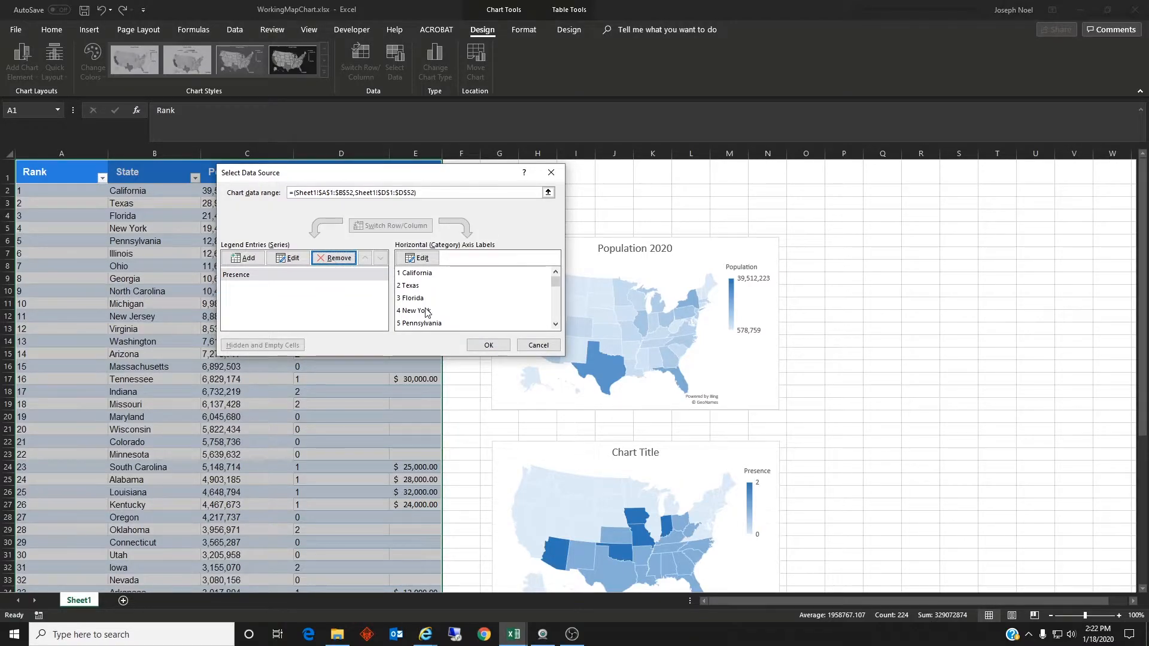
click(488, 345)
Step: Copy the prepared colour key (Current Expansion, Established Presence, Not Present) from the other window and paste it at O25 beside the second map
scroll(810, 468, down, 2)
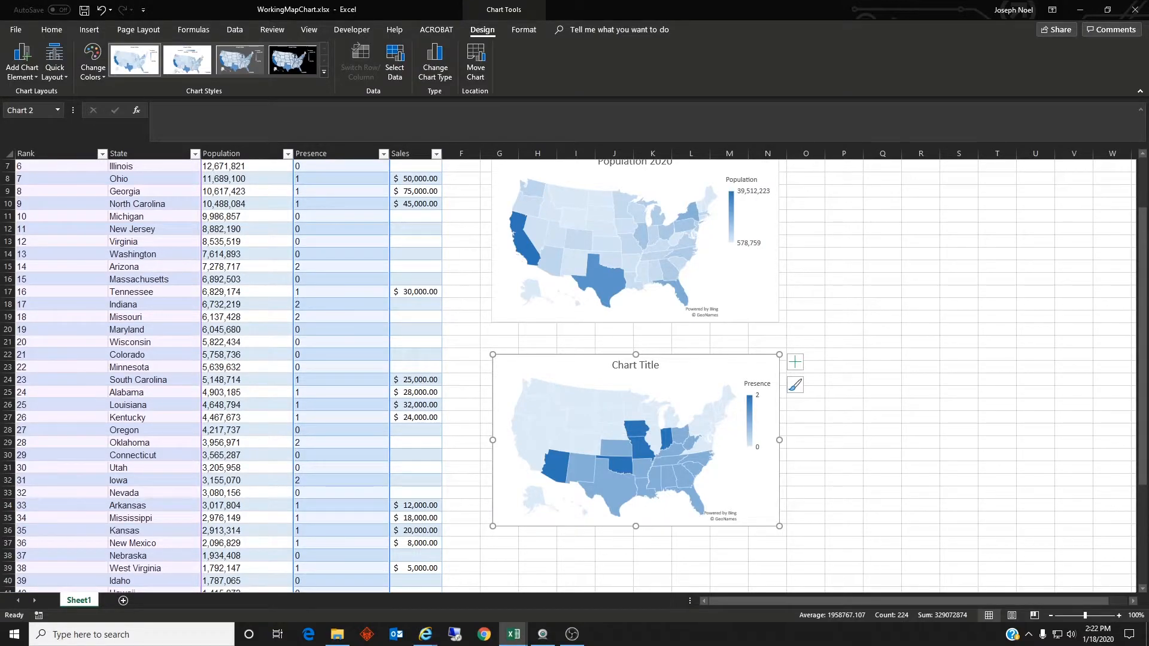
key(Escape)
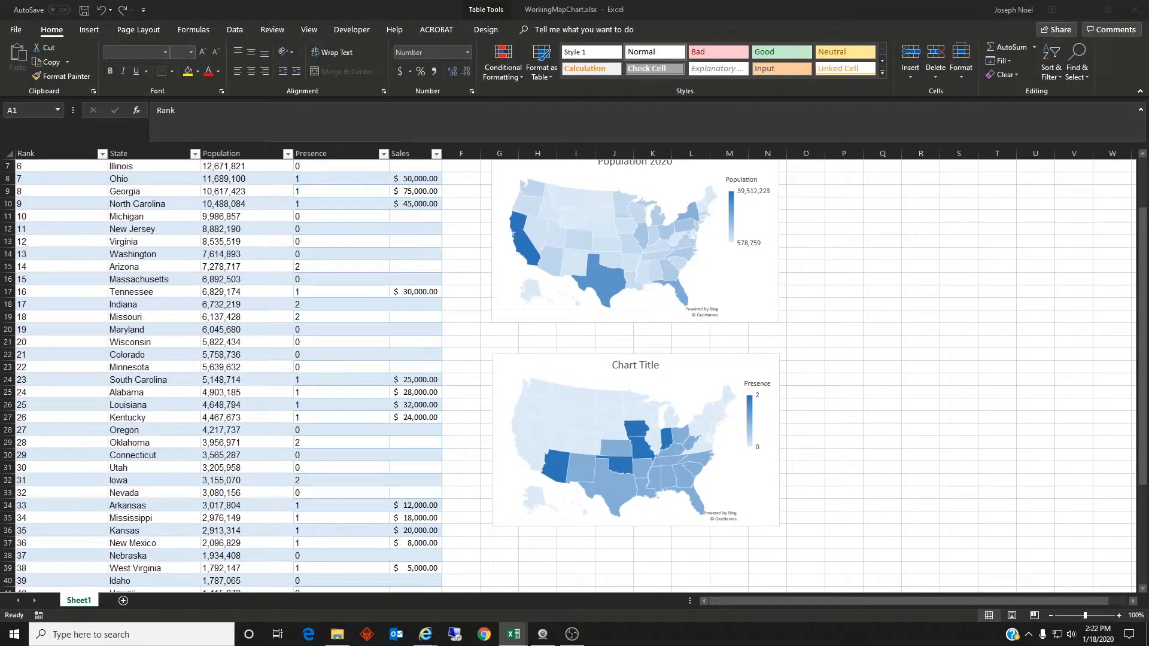
key(ctrl+c)
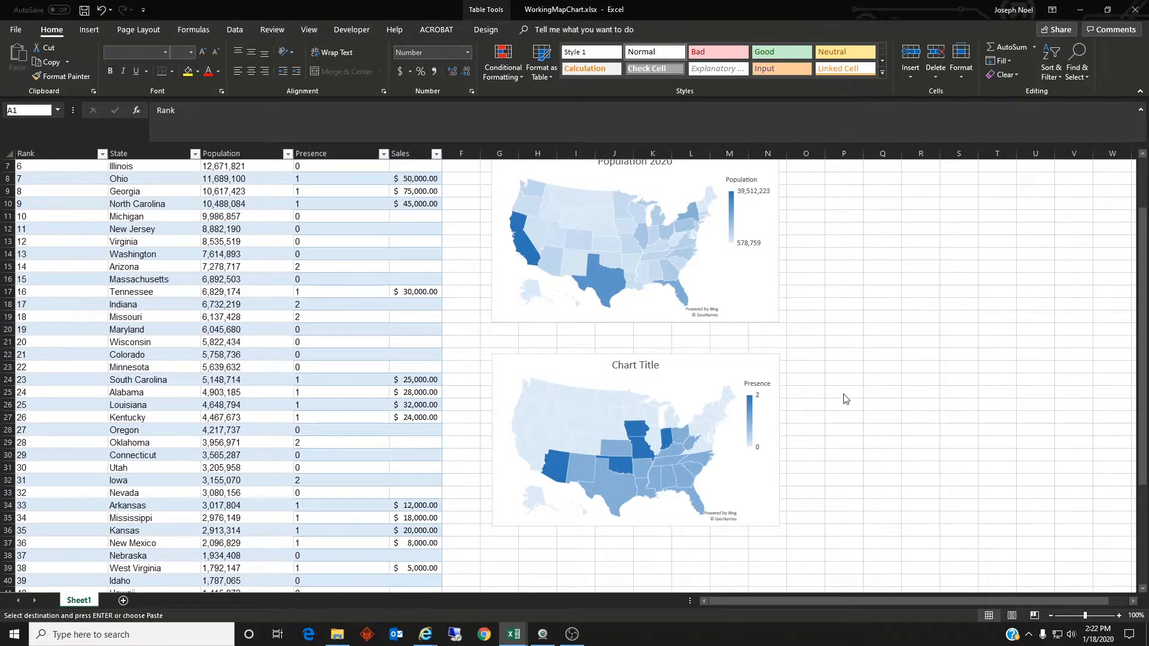
key(ctrl+a)
click(818, 392)
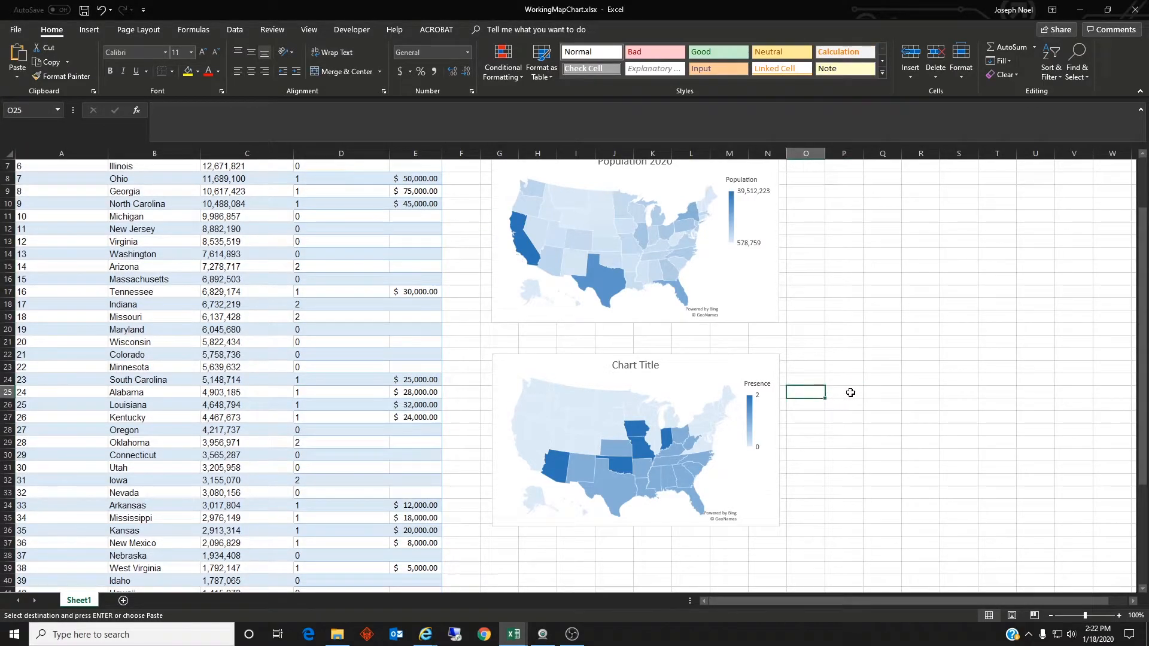
key(ctrl+v)
click(854, 454)
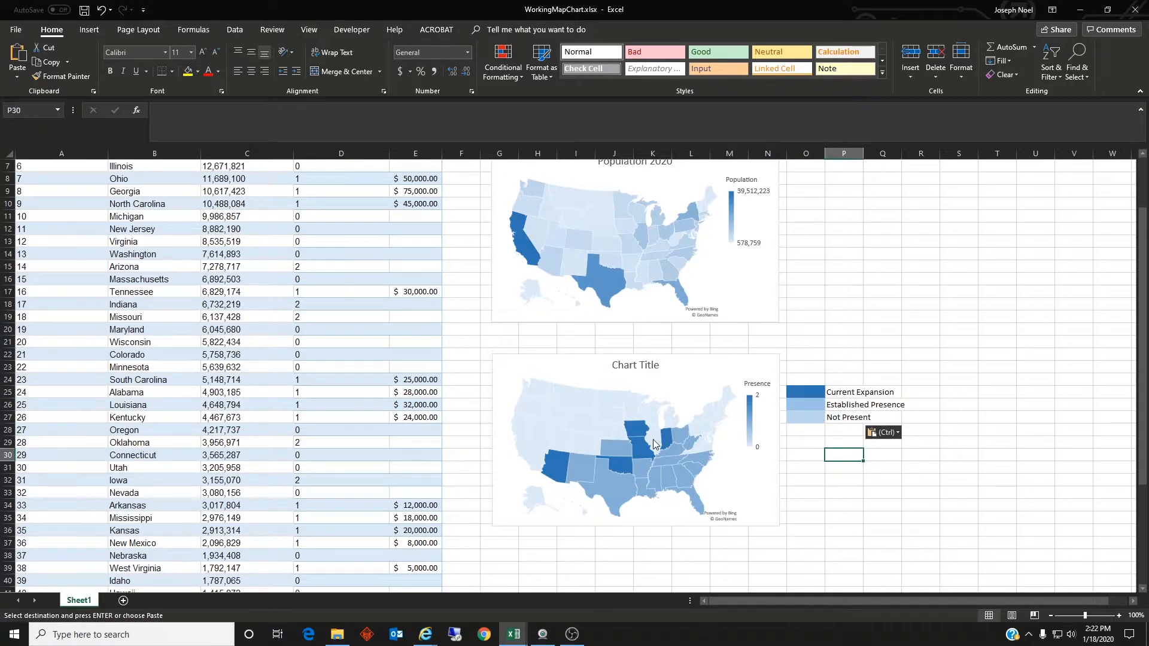
Step: Replace the second map chart's placeholder title with "Which States have our Sales Presdence?"
mouse_move(666, 437)
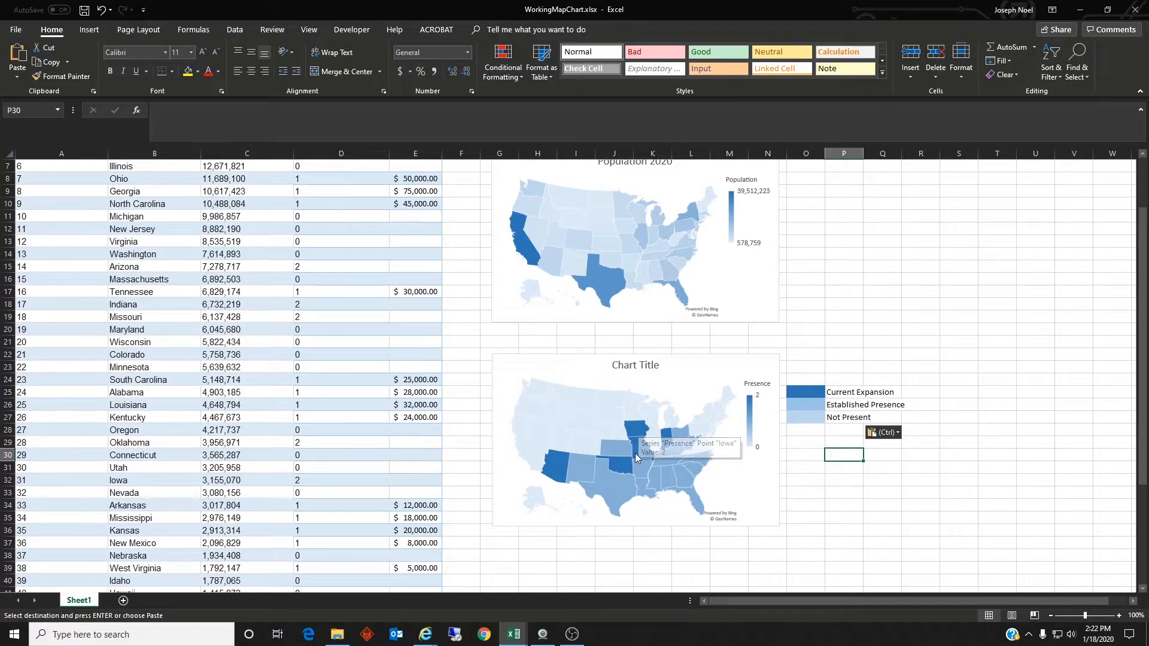
mouse_move(644, 453)
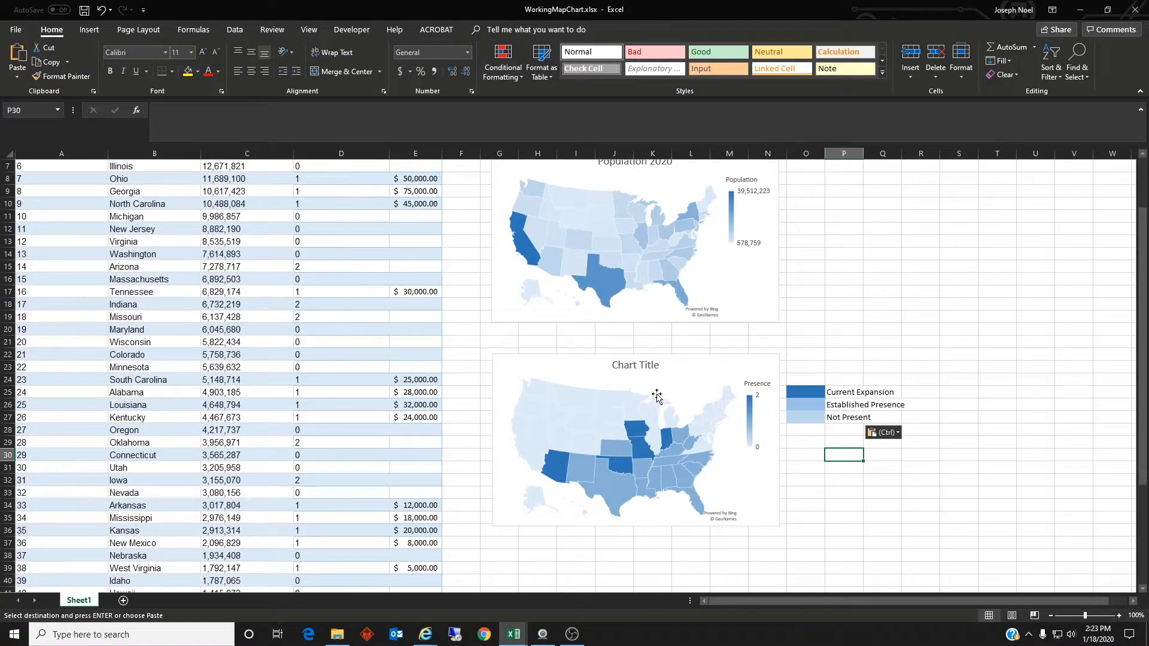
double_click(658, 366)
drag(657, 366, 606, 368)
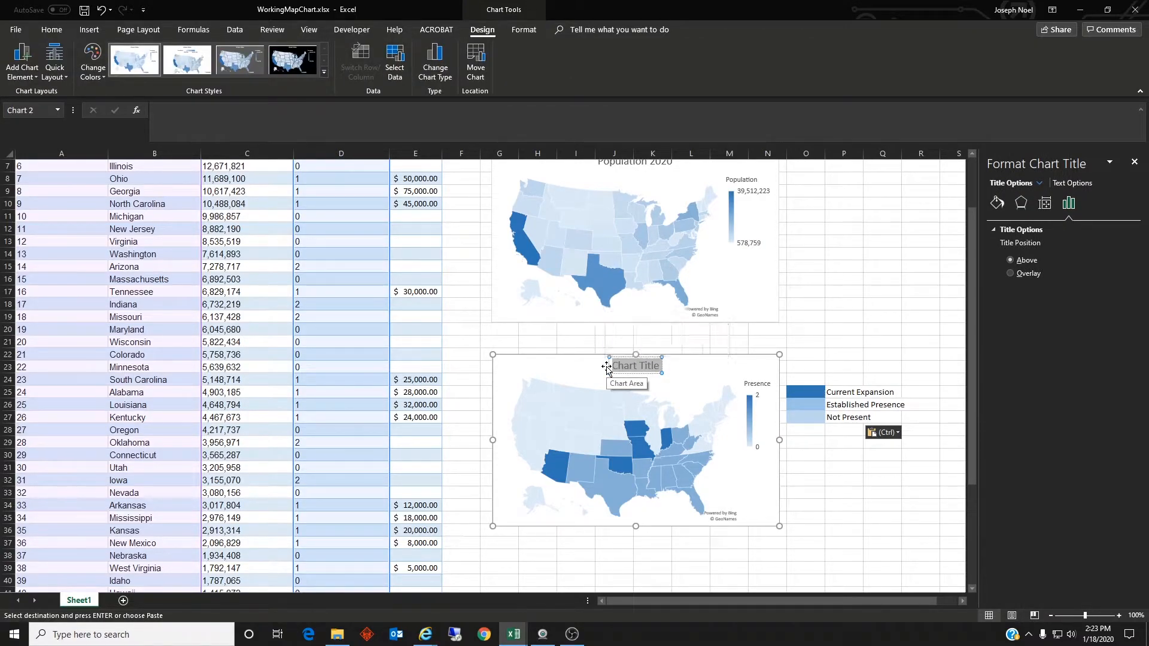
text(Which States have)
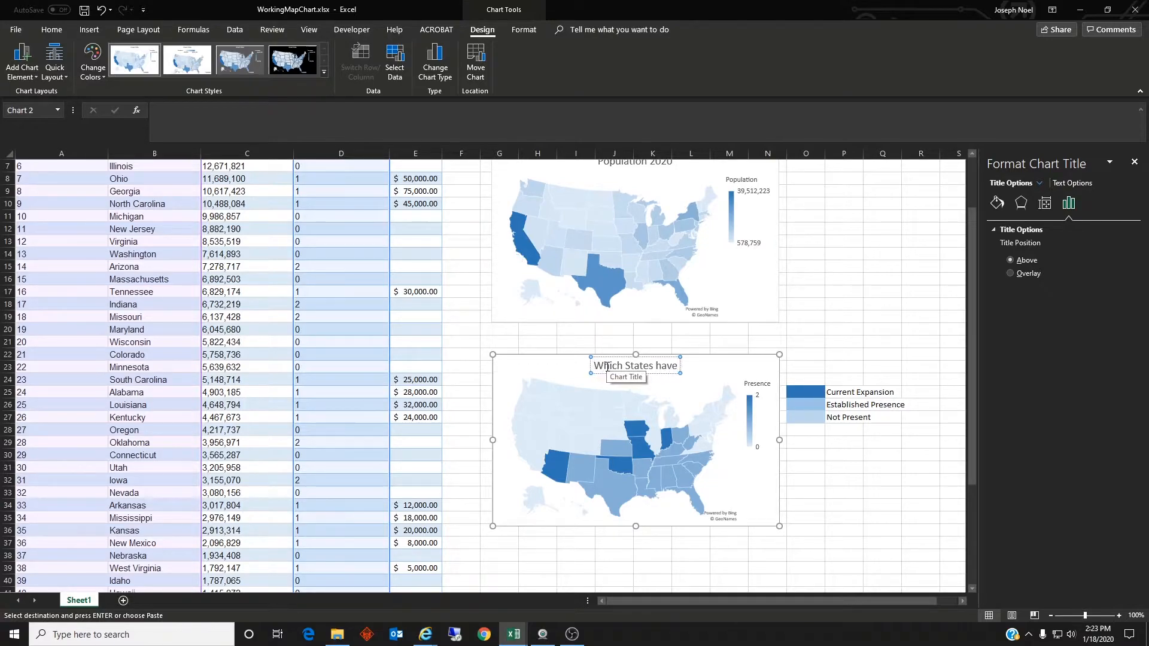
text( our)
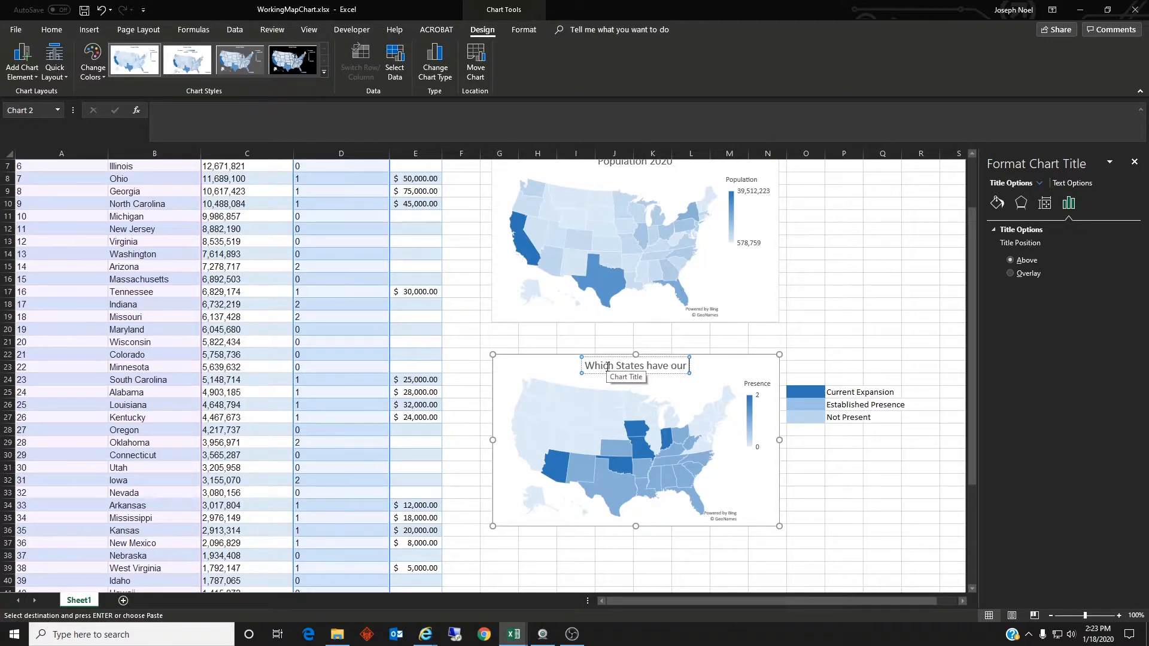
text( Sales Presdence)
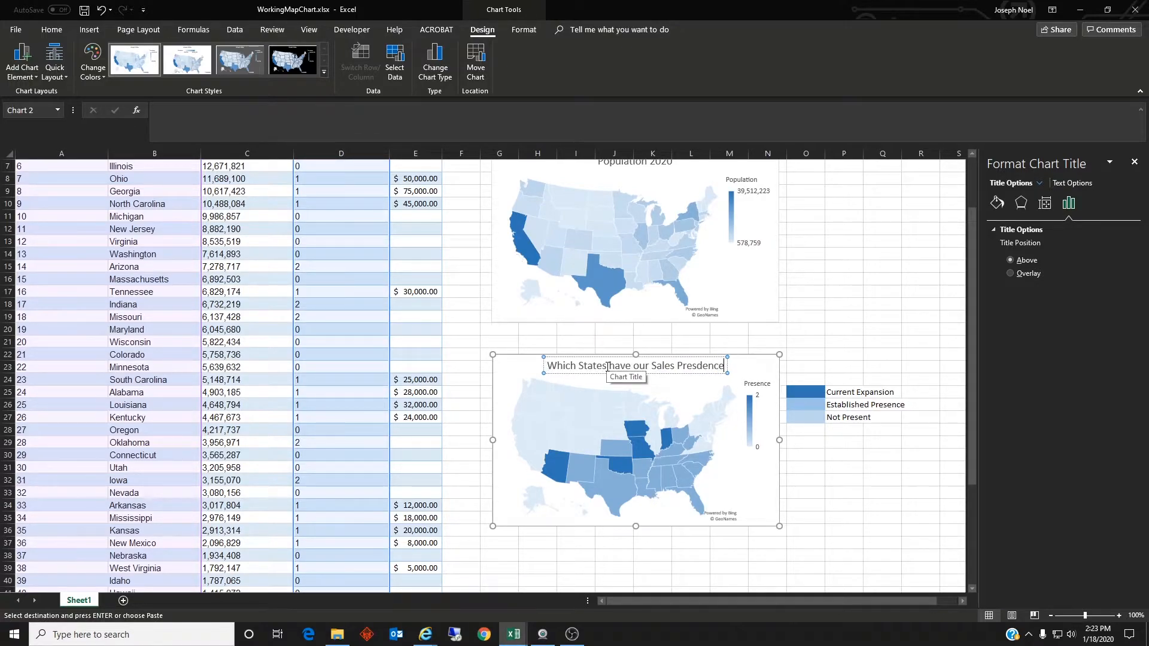
text(?)
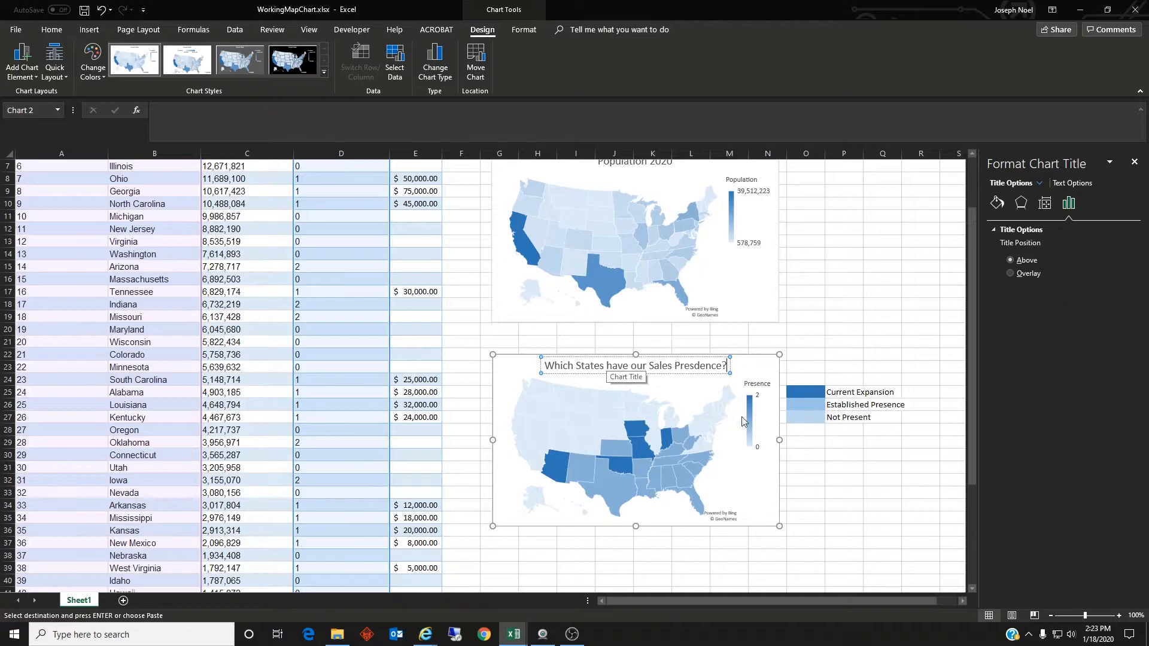
click(883, 454)
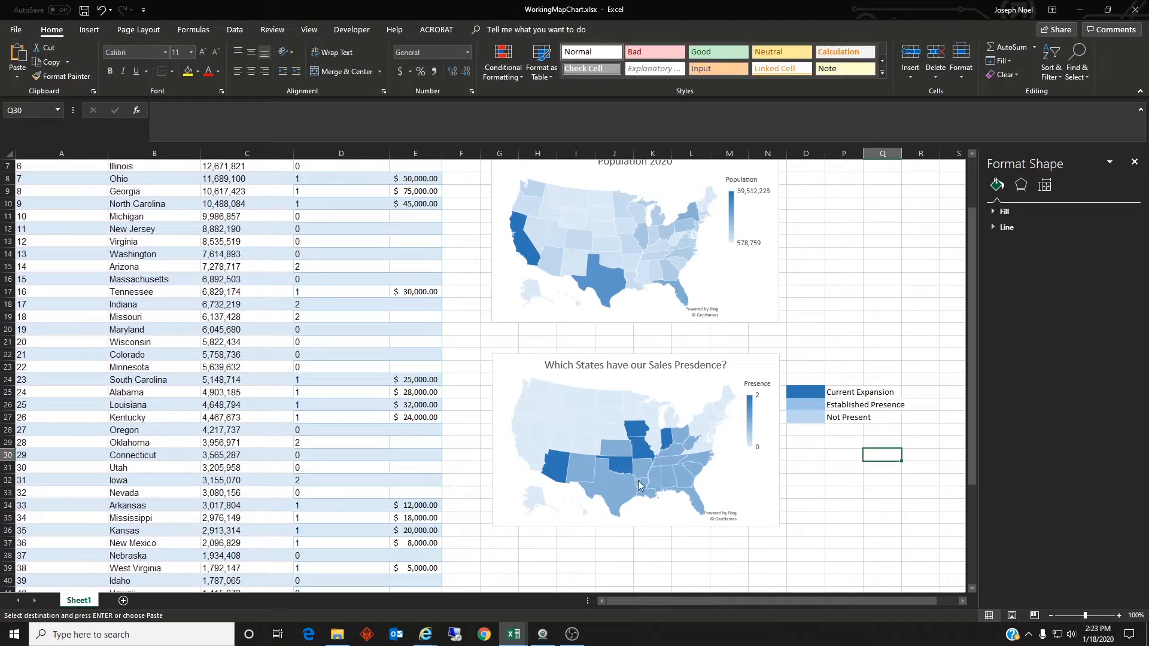
Step: Correct the misspelled last word of the second chart's title to "Presence"
mouse_move(642, 486)
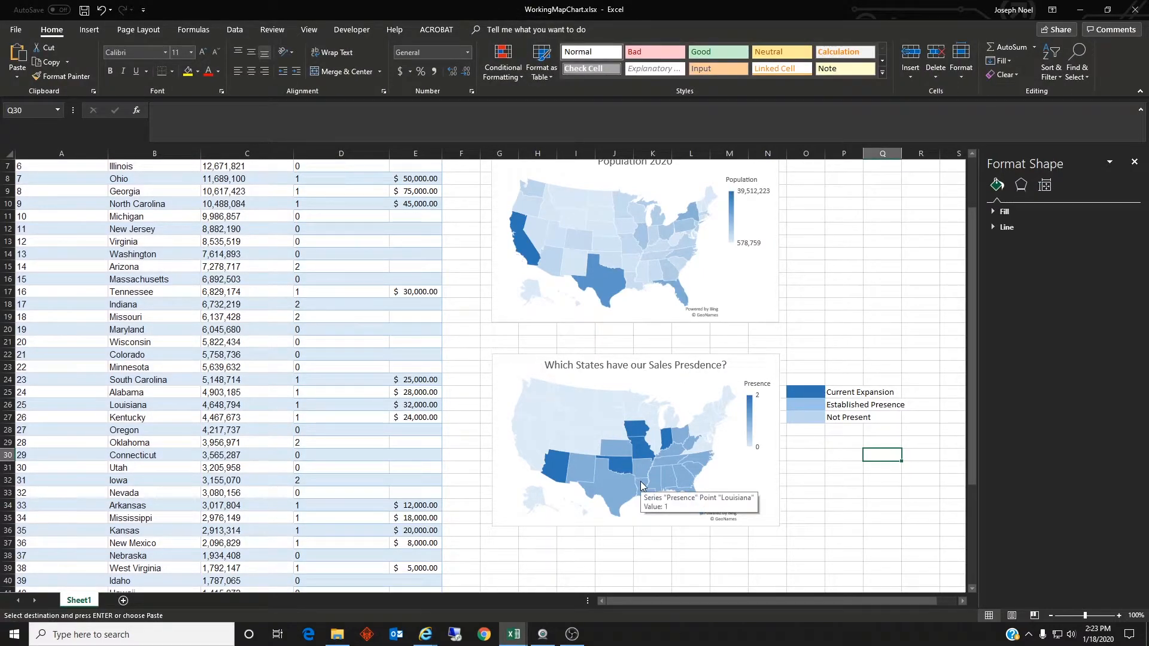
click(695, 369)
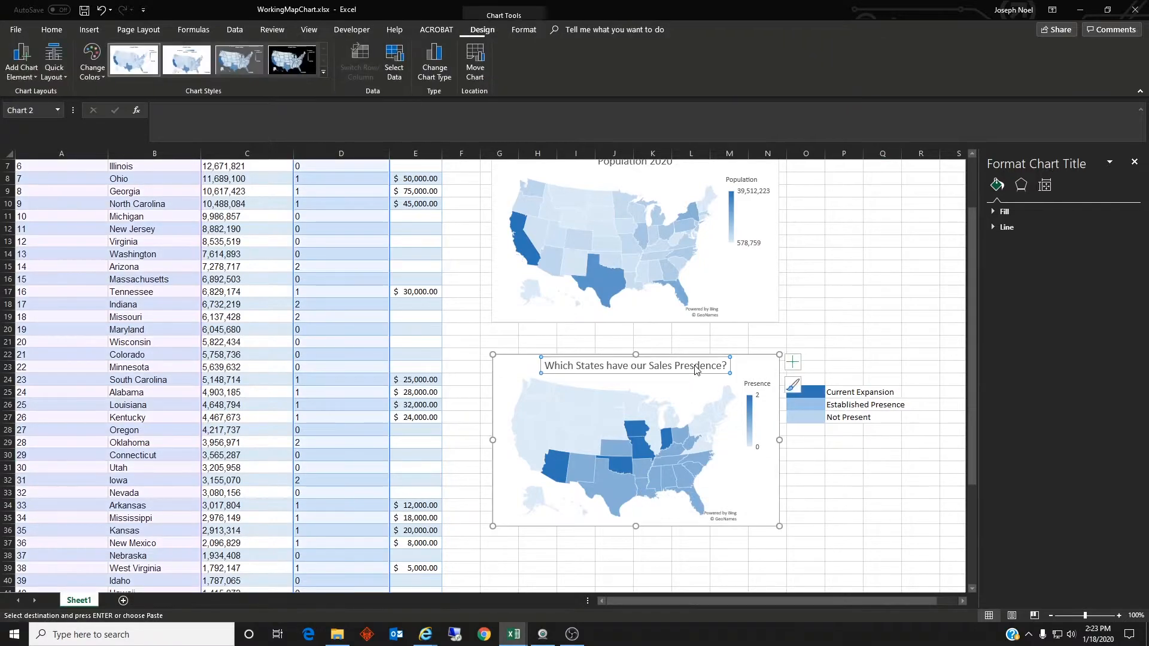
click(700, 365)
key(BackSpace)
click(868, 494)
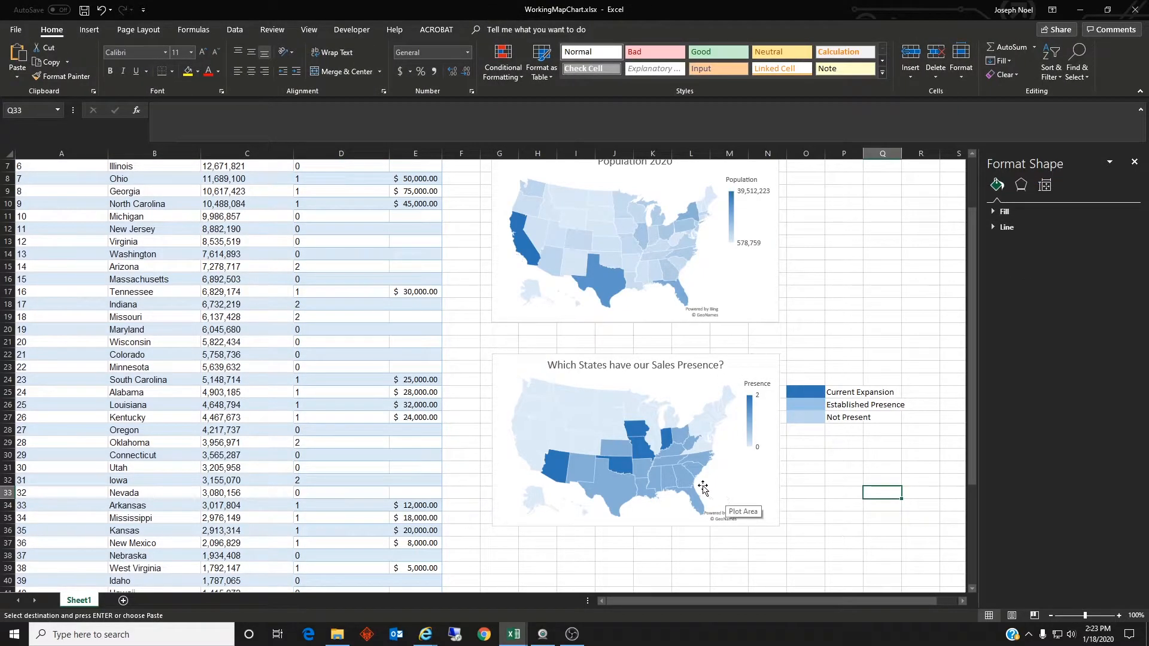
Step: Insert a third Filled Map chart from the state table, starting from the South Carolina sales cell
scroll(478, 377, down, 3)
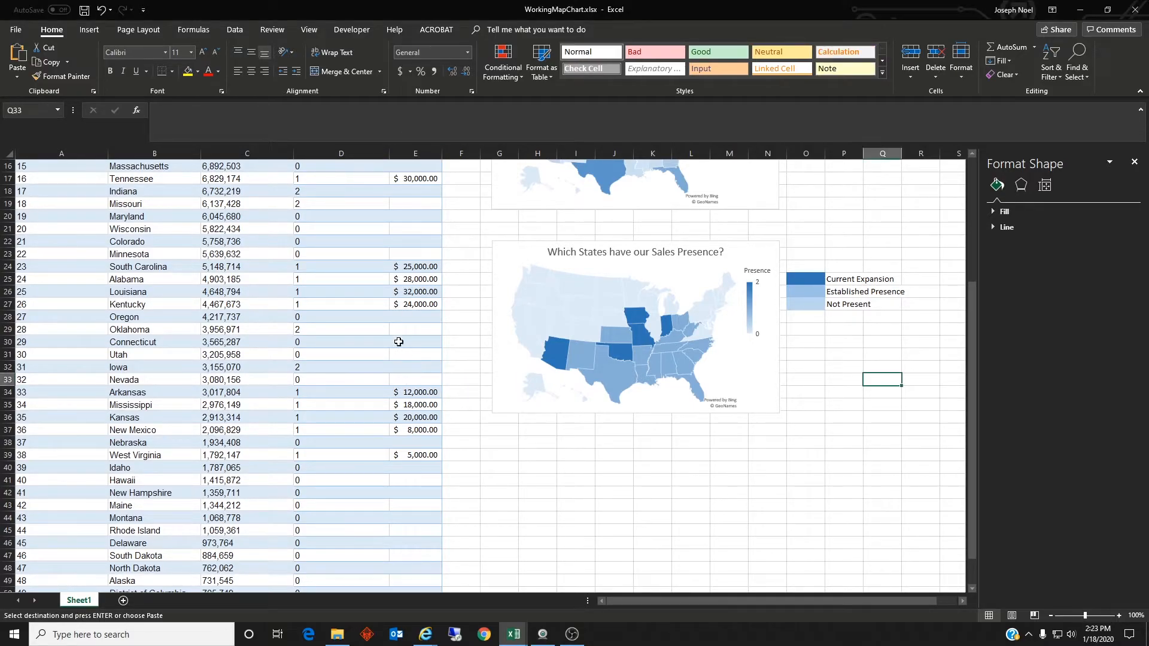
scroll(443, 362, up, 5)
drag(45, 172, 410, 621)
click(359, 381)
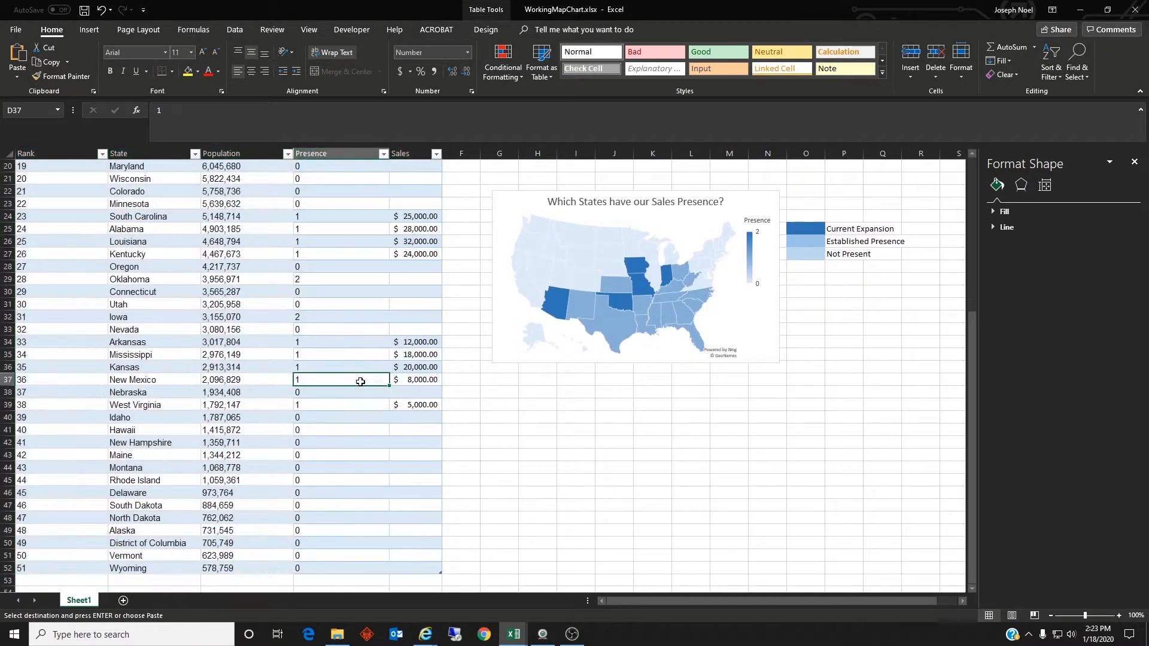
click(407, 218)
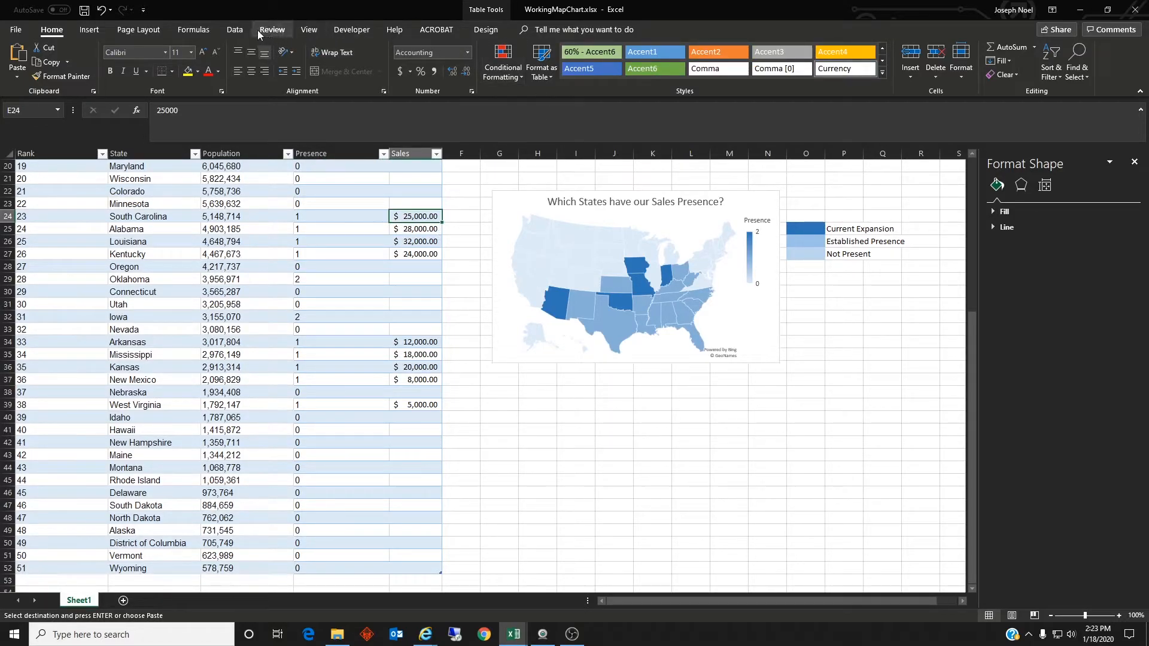
click(89, 29)
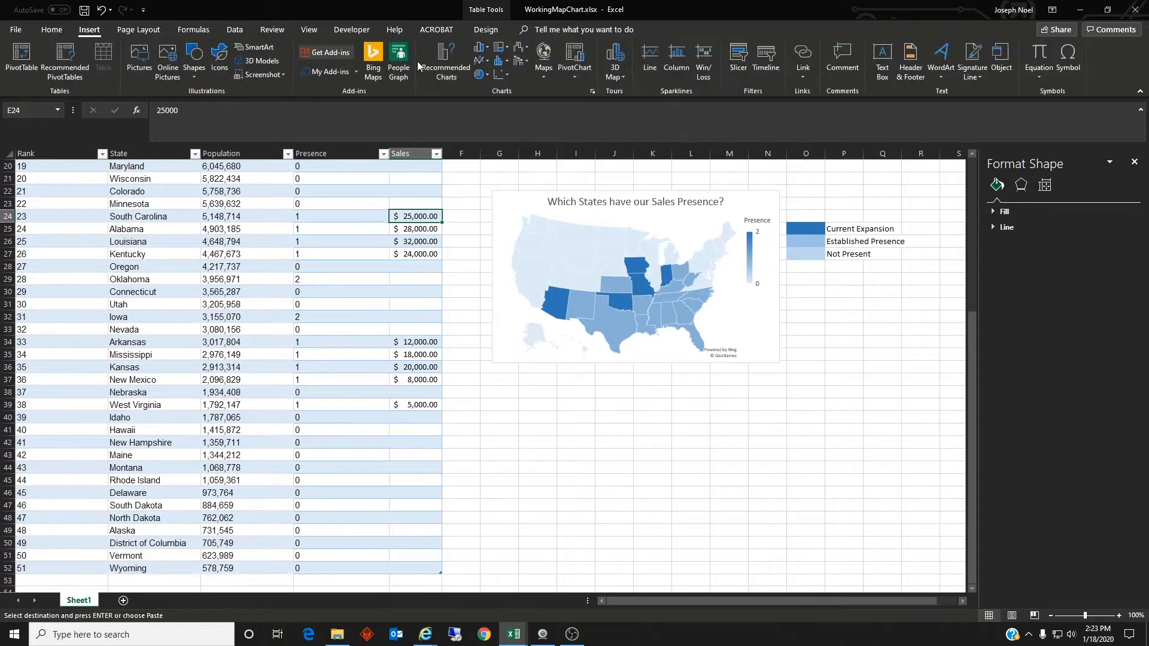
click(543, 59)
click(547, 108)
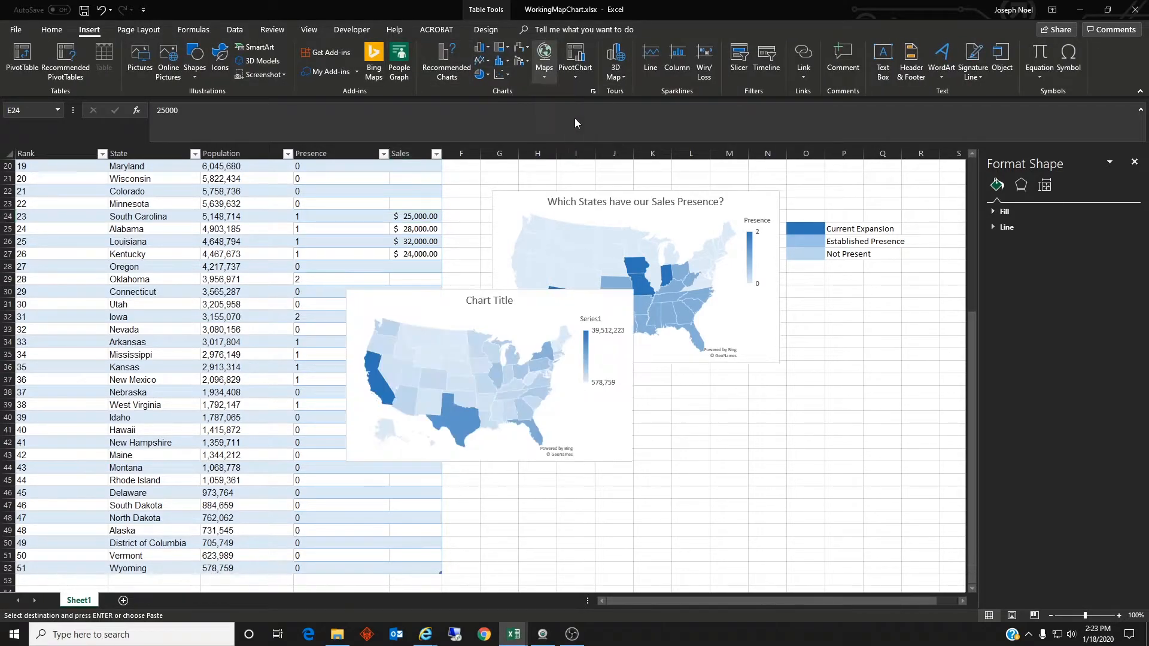
Step: Place the third map chart below the sales presence map and remove its Population and Presence series, keeping only Sales
drag(523, 290, 670, 391)
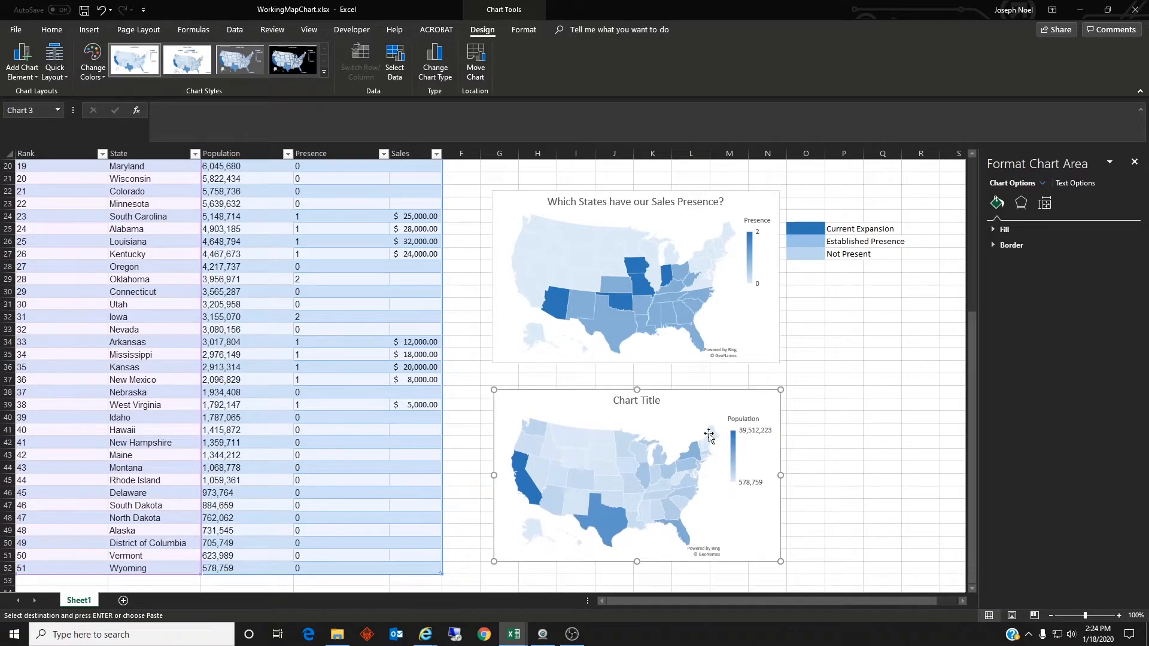
scroll(579, 390, down, 1)
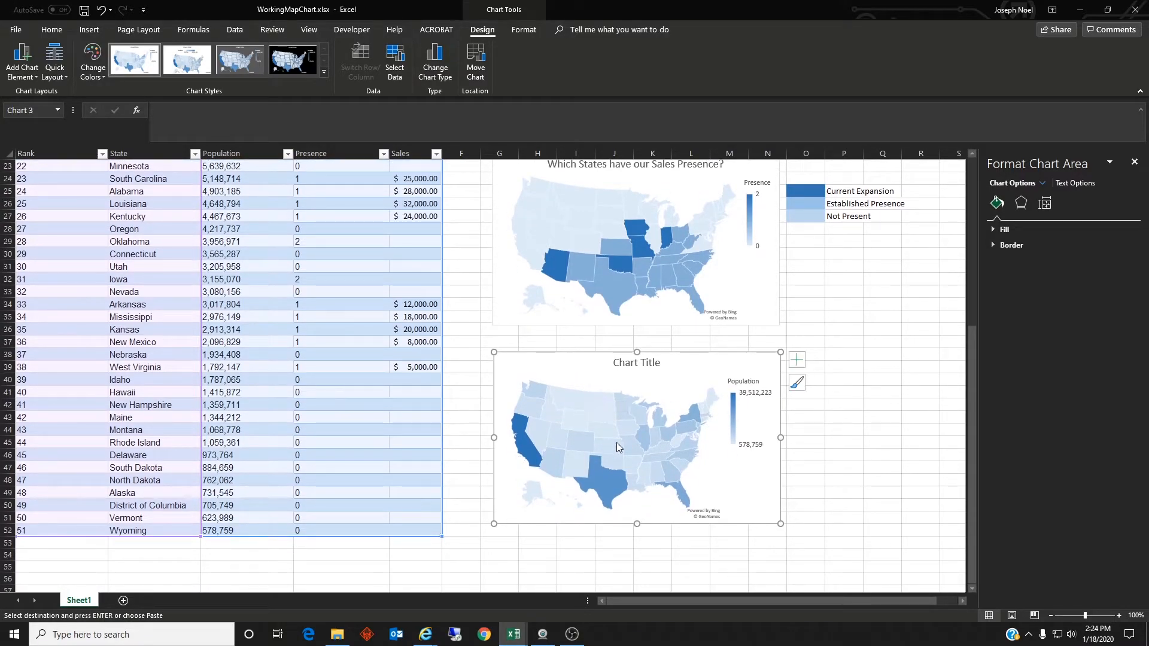
right_click(660, 382)
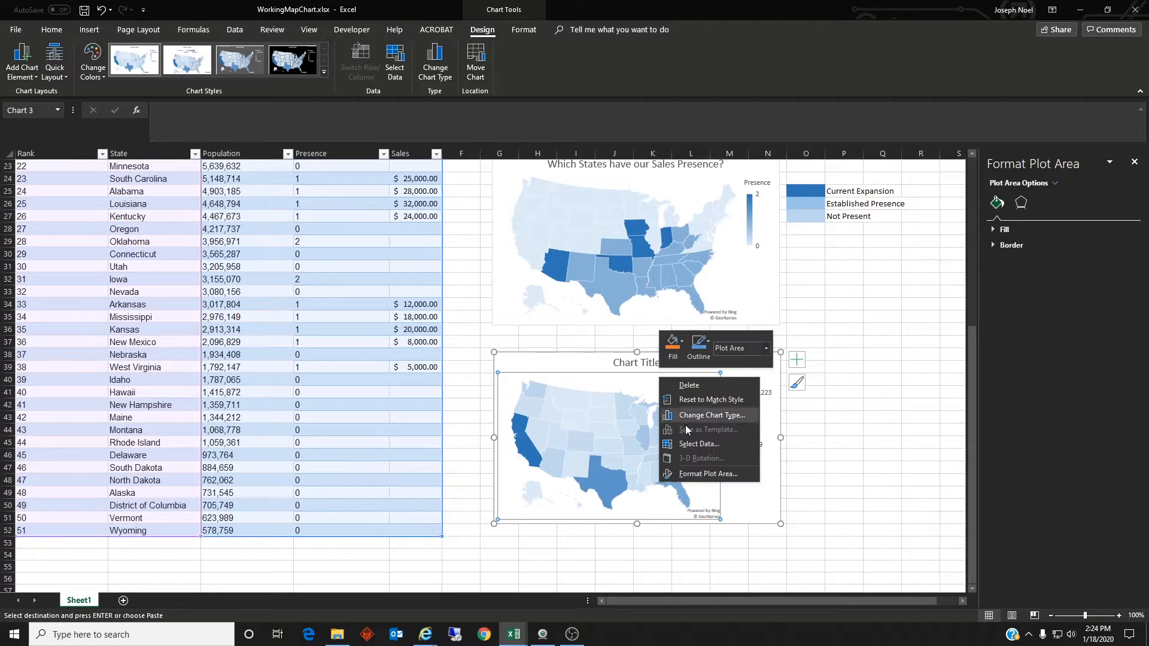
click(691, 444)
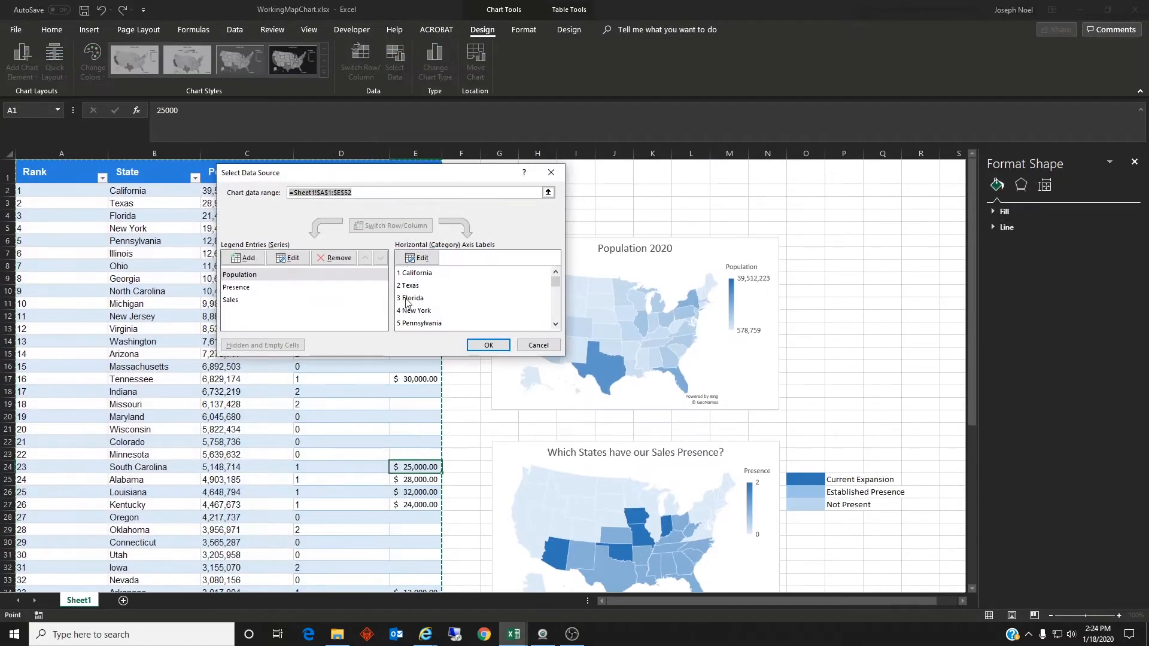
click(342, 264)
click(343, 264)
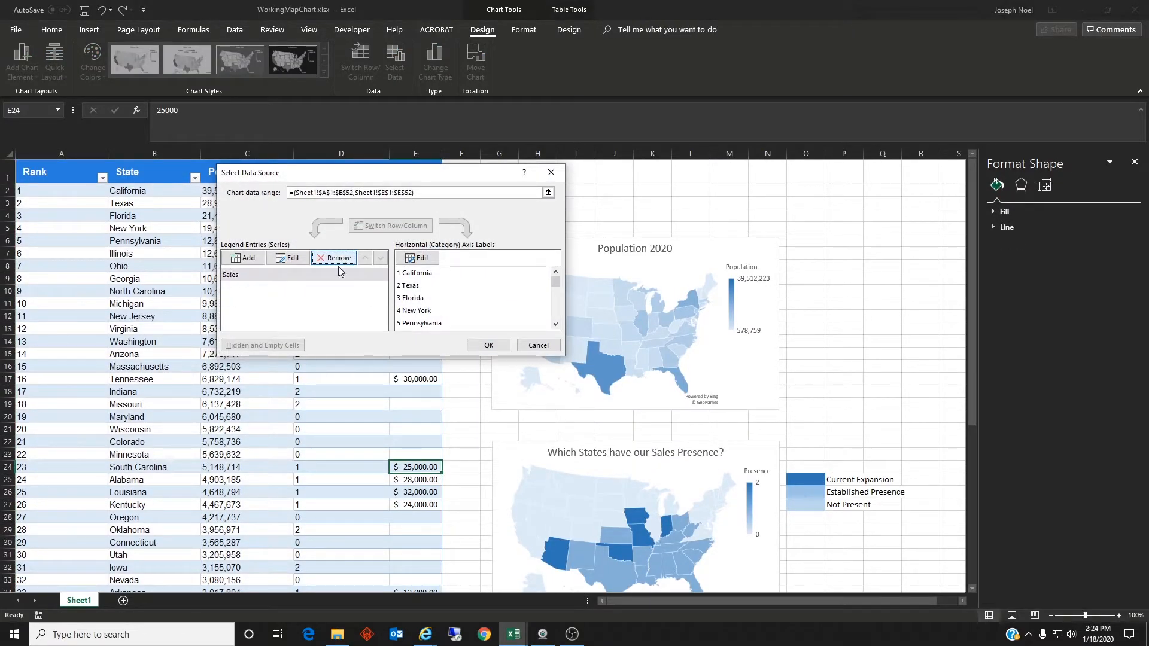
click(495, 348)
Step: Replace the third map chart's placeholder title with "Corporate Sales"
scroll(804, 482, down, 6)
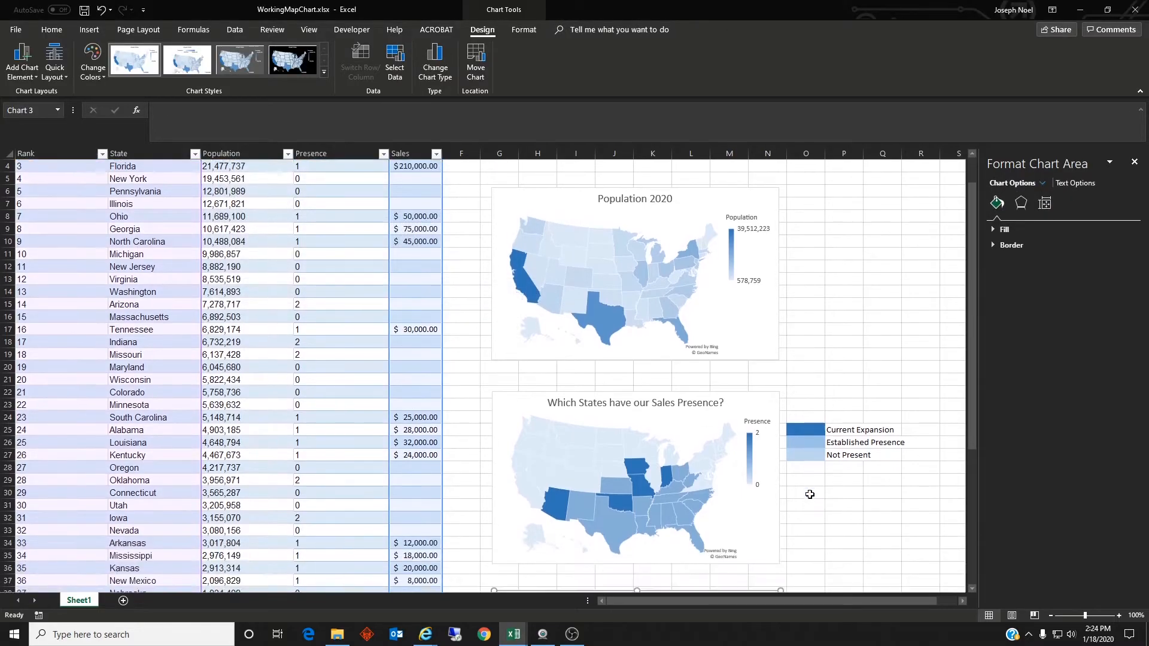
scroll(802, 478, down, 3)
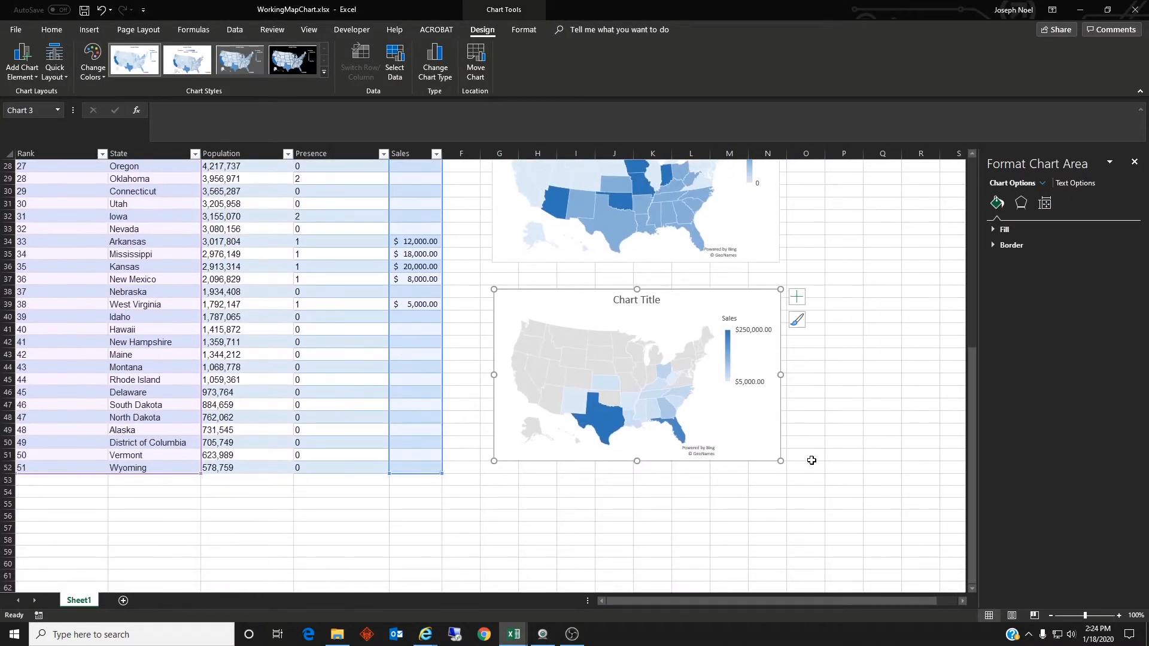
click(644, 299)
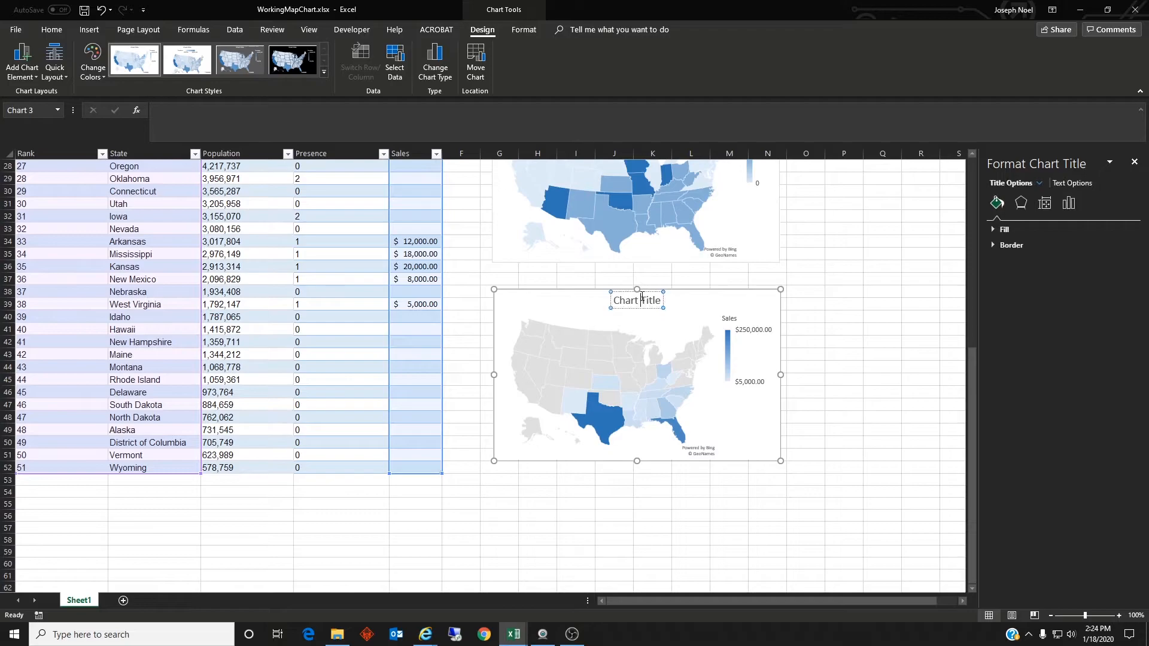
drag(661, 300, 607, 300)
text(Corporate Sales)
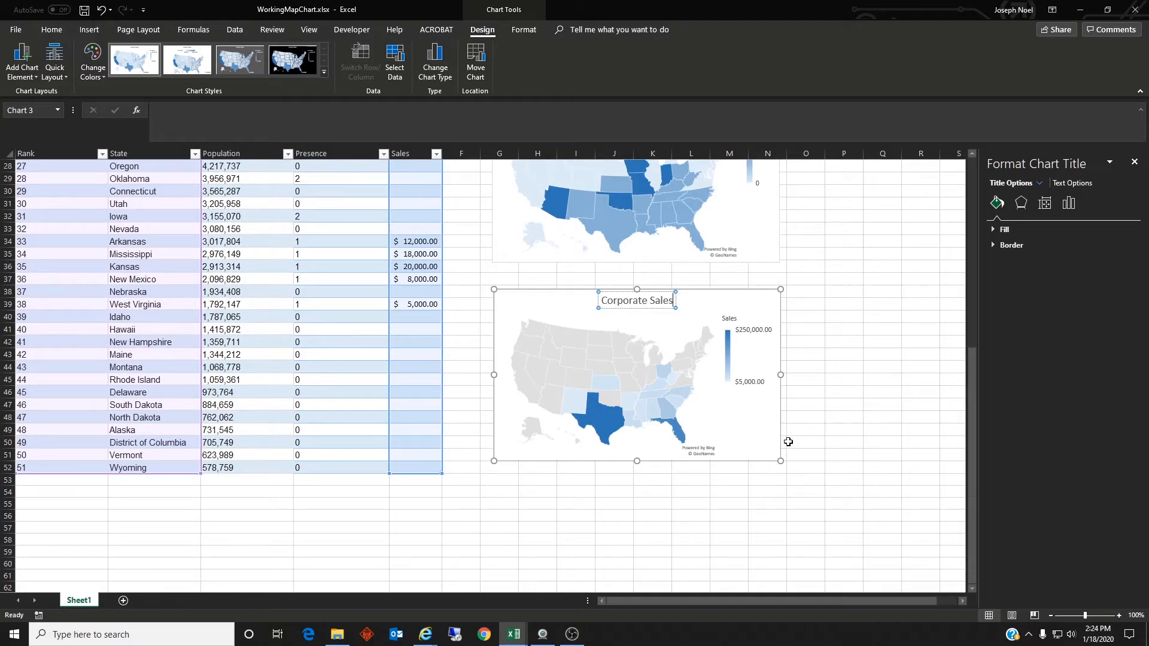
click(579, 383)
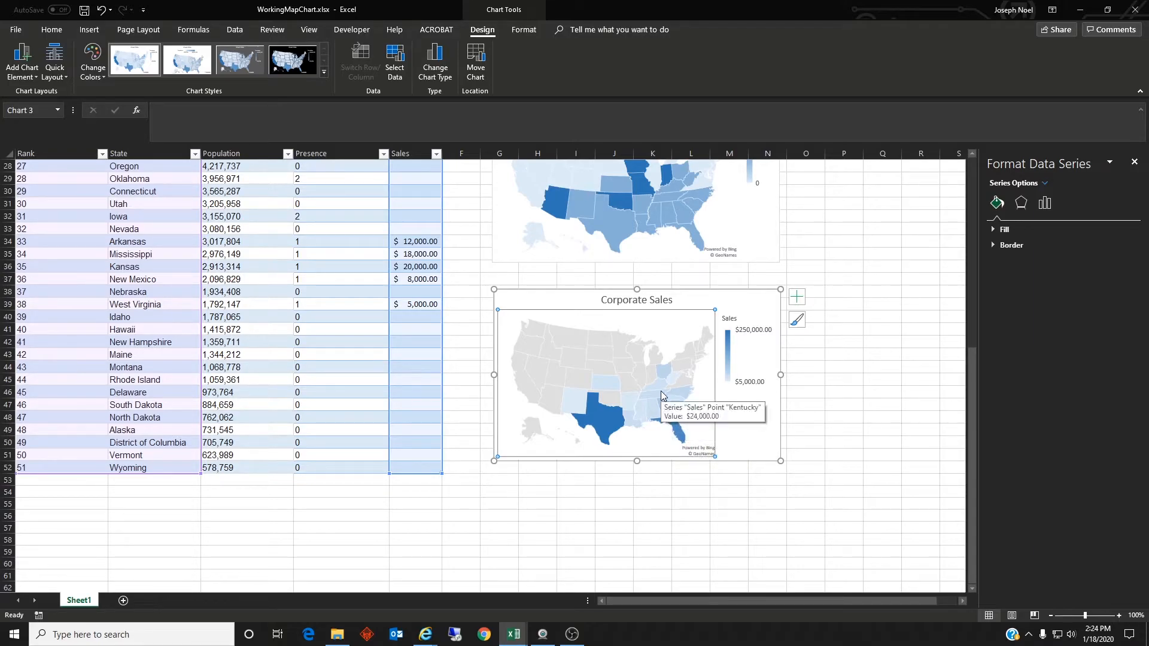
mouse_move(662, 376)
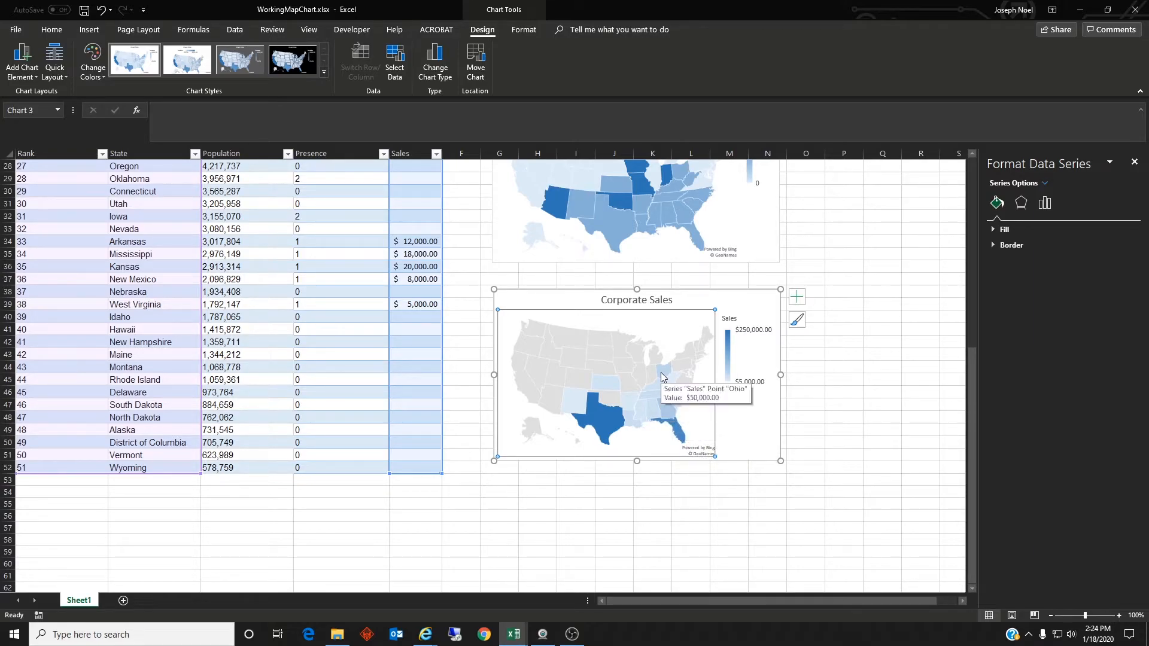
click(876, 453)
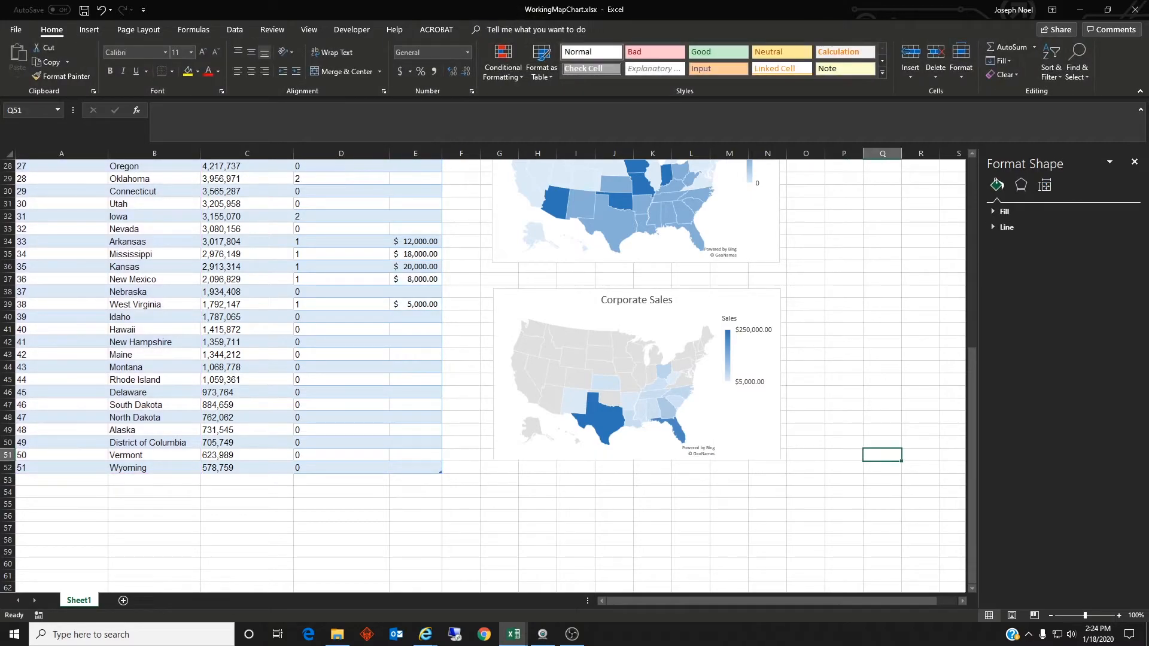
mouse_move(651, 381)
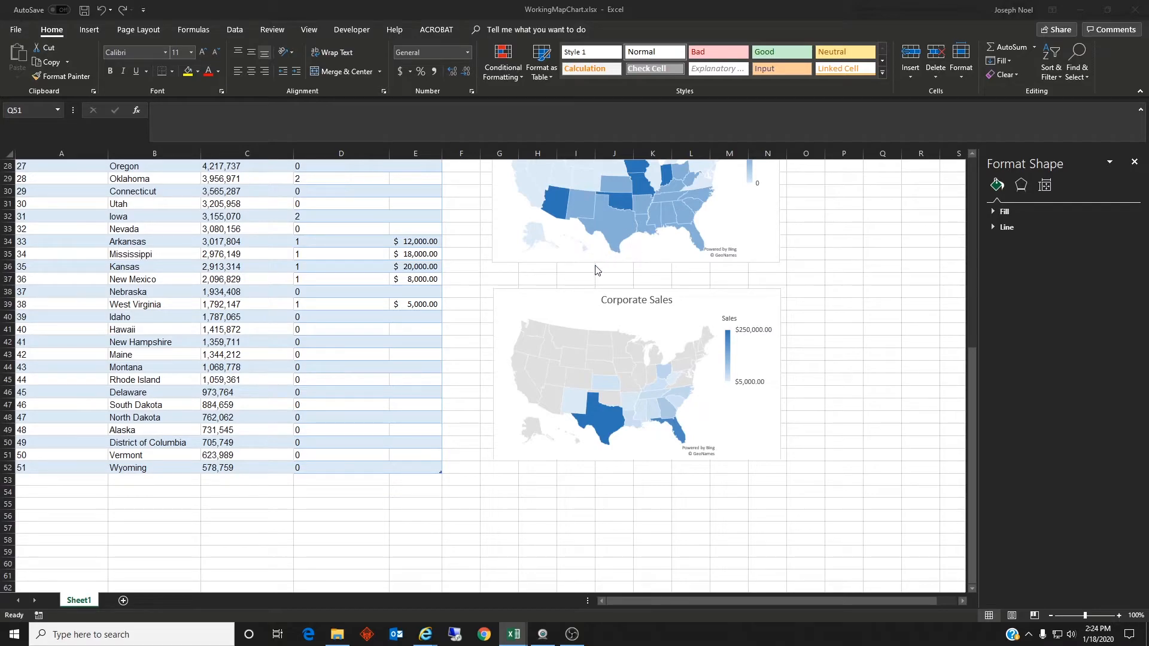
Step: Add a new worksheet, and open the April 1, 2019 Counties and Municipalities xlsx from the Florida population page in Internet Explorer
click(124, 600)
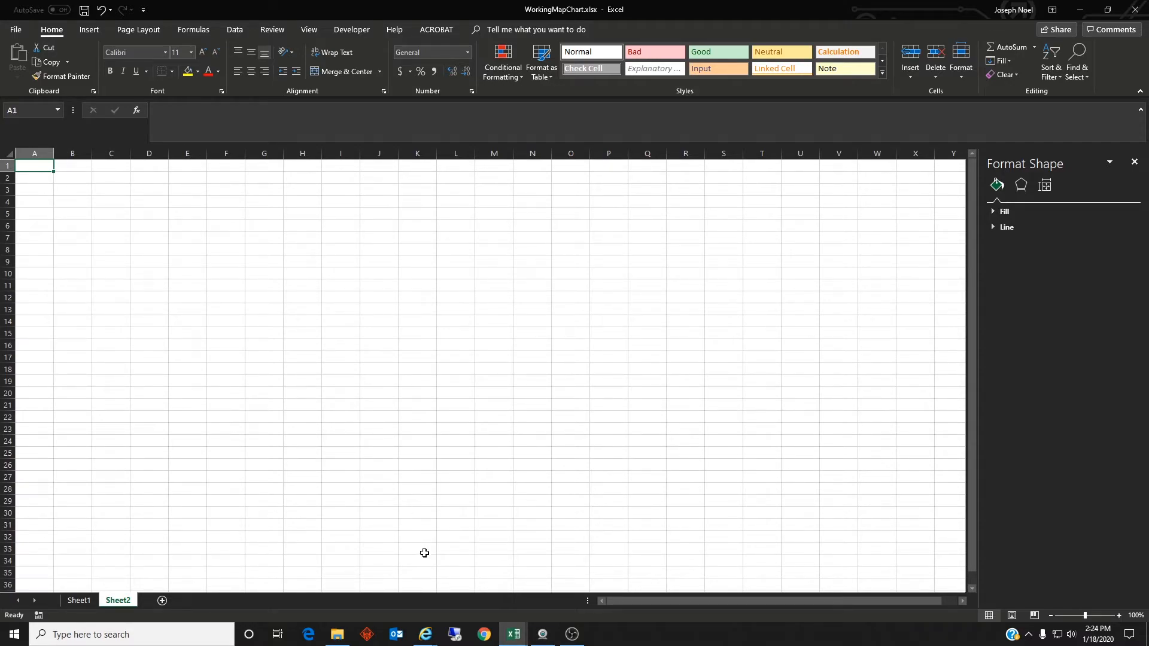
mouse_move(426, 634)
click(462, 598)
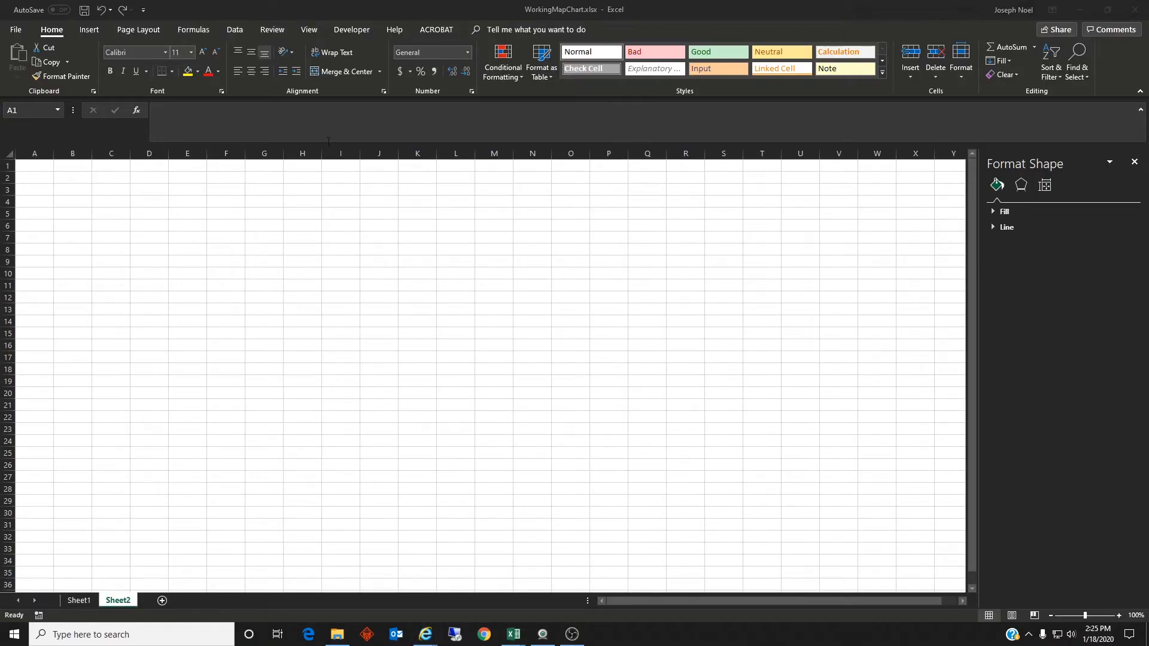
mouse_move(427, 629)
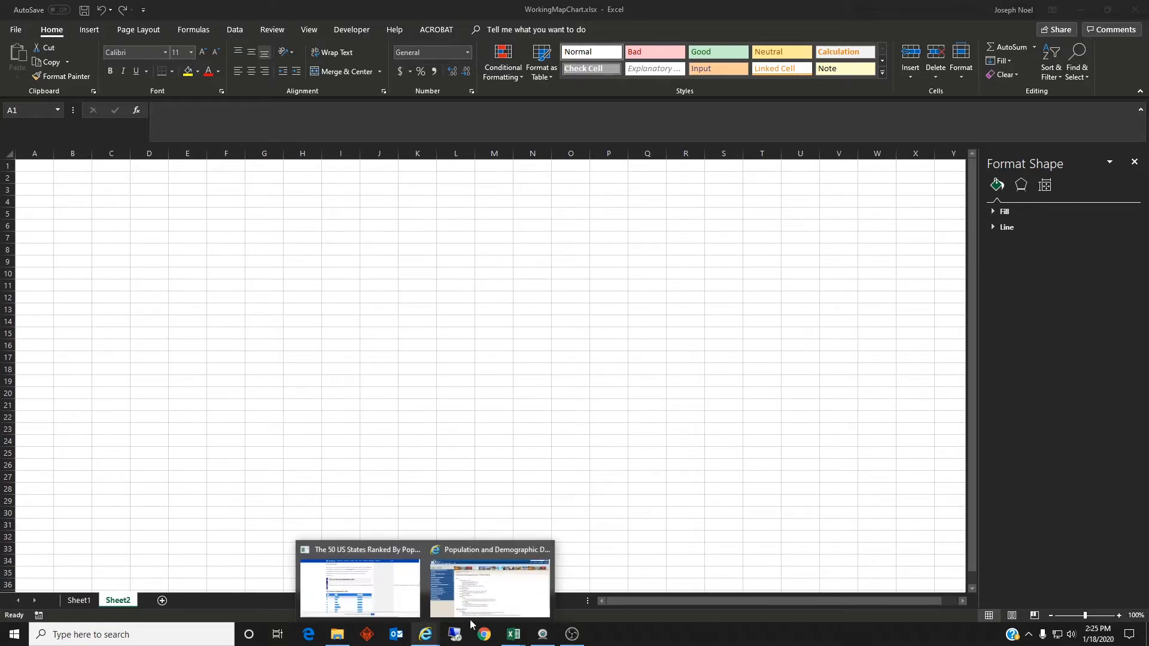
click(489, 587)
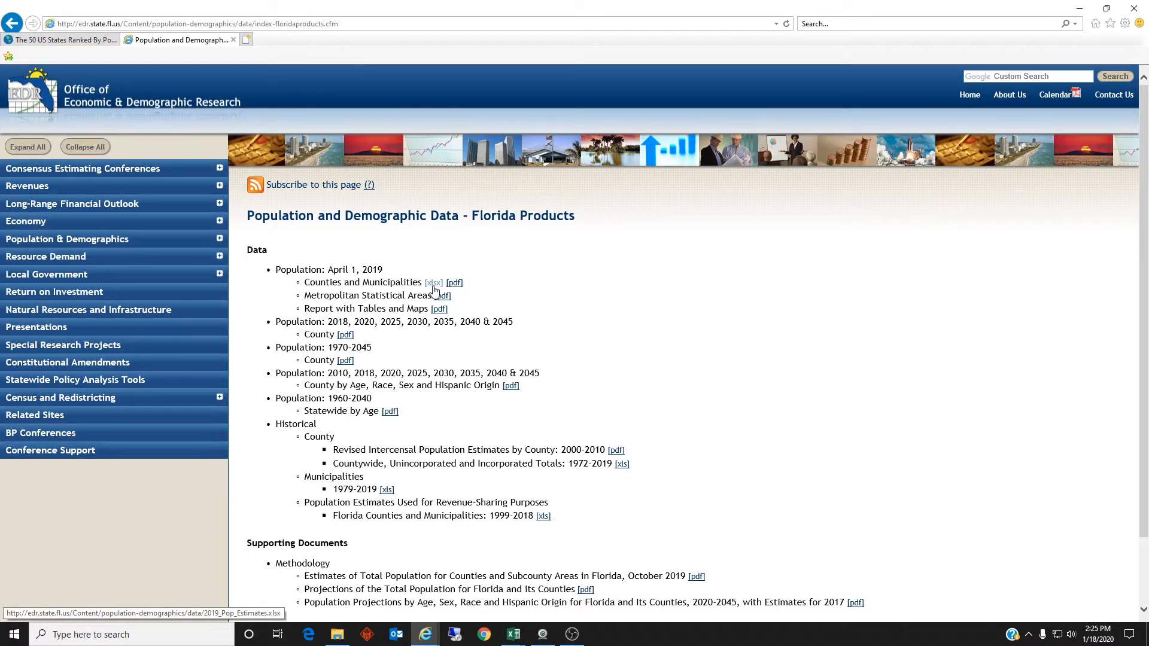
click(434, 289)
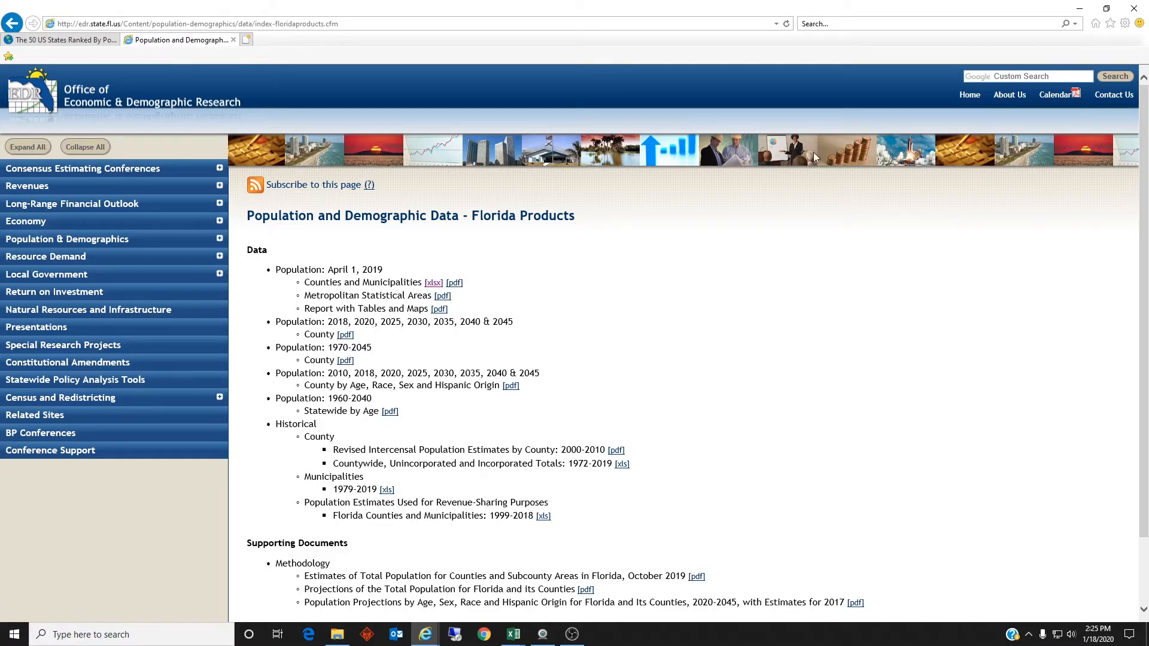
click(1080, 8)
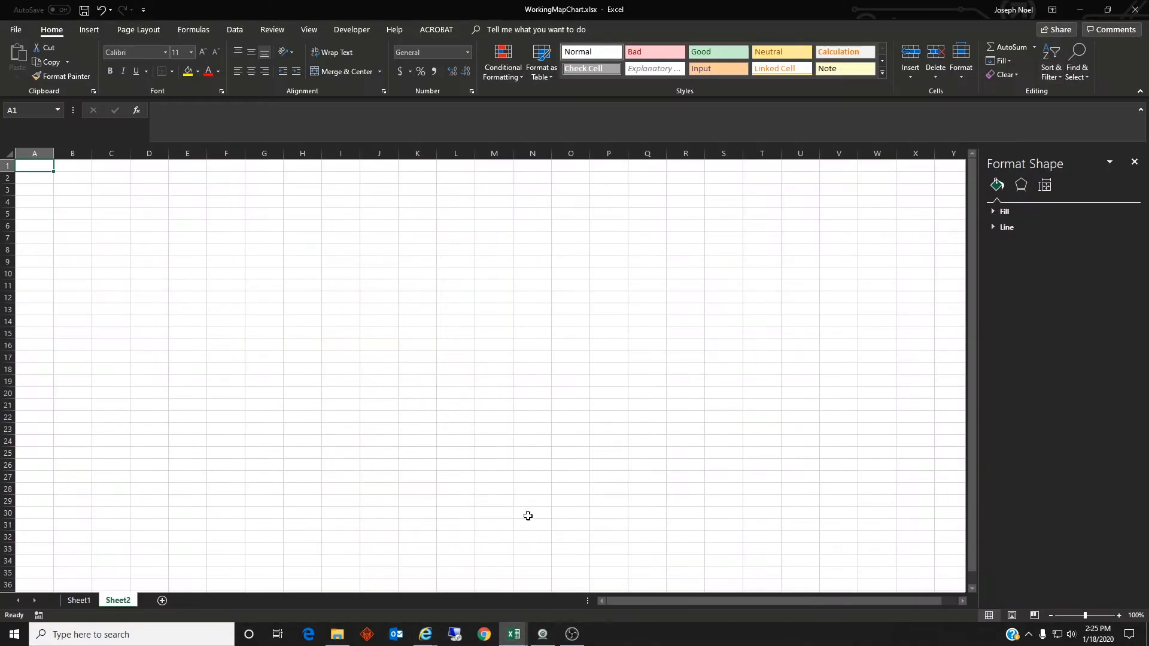
Step: Copy the county names and April 1, 2019 population estimates (A10:B76) from FL_2019_Pop_Estimates.xlsx and paste them at B1 of Sheet2 in WorkingMapChart.xlsx
mouse_move(514, 639)
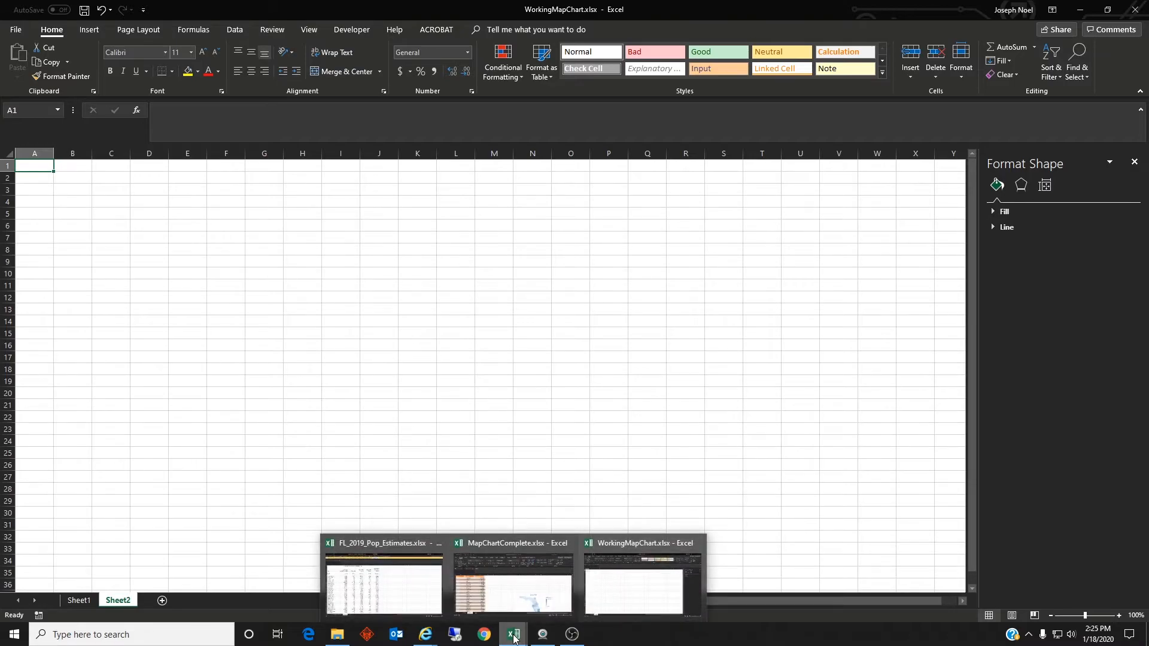
click(383, 583)
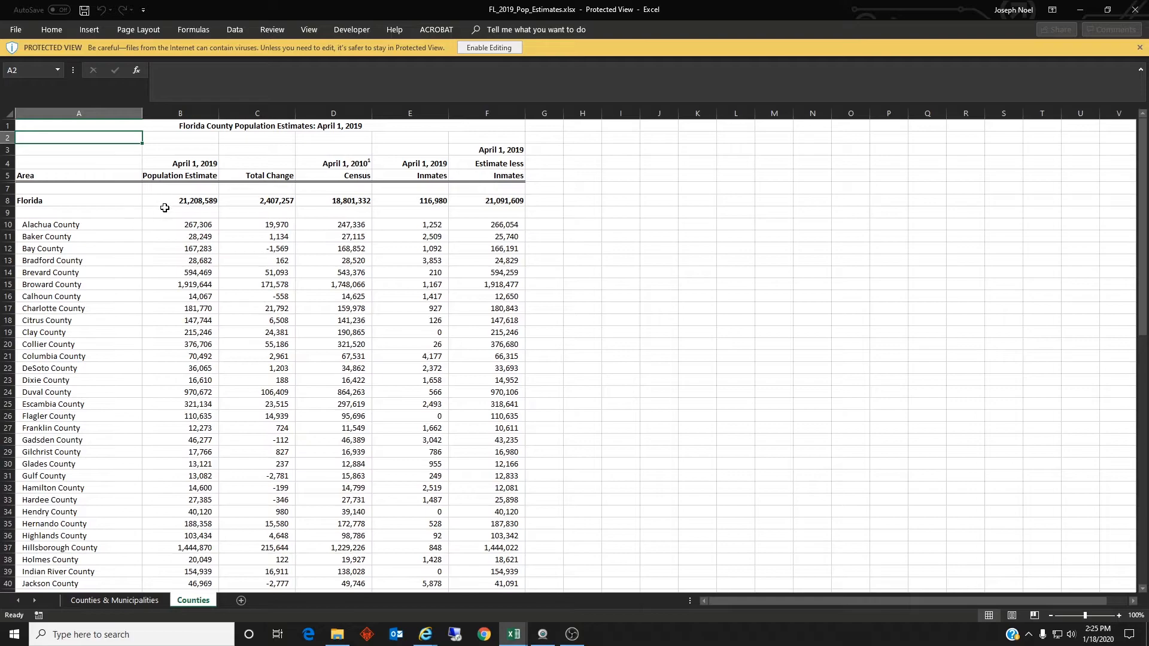
drag(98, 225, 196, 554)
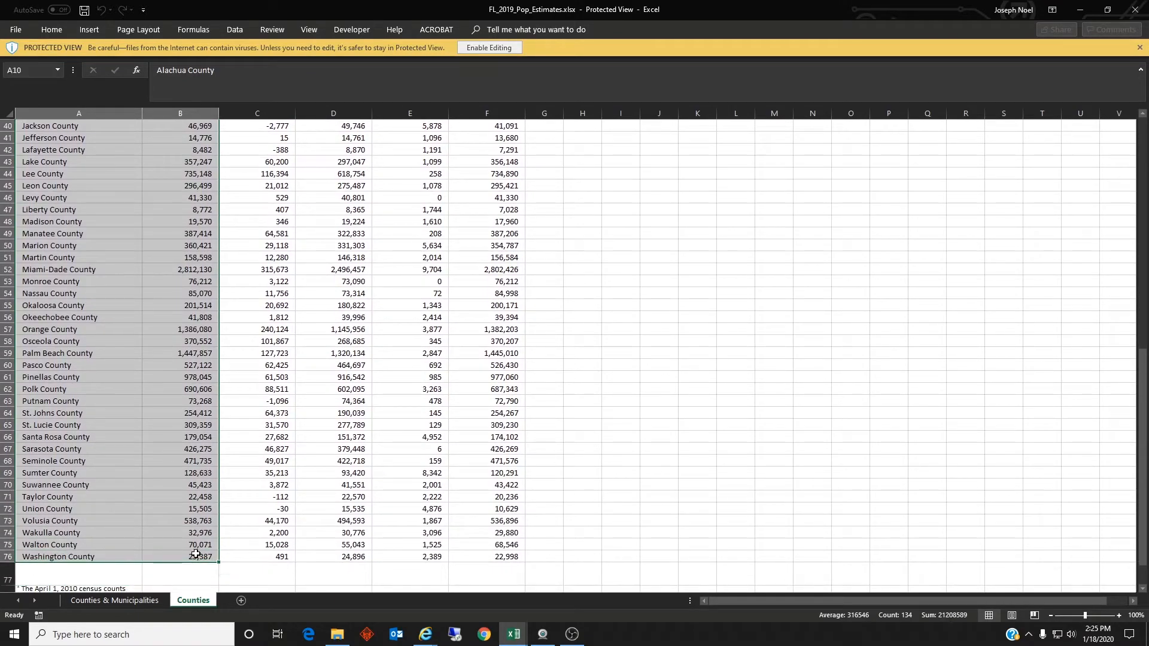
key(ctrl+c)
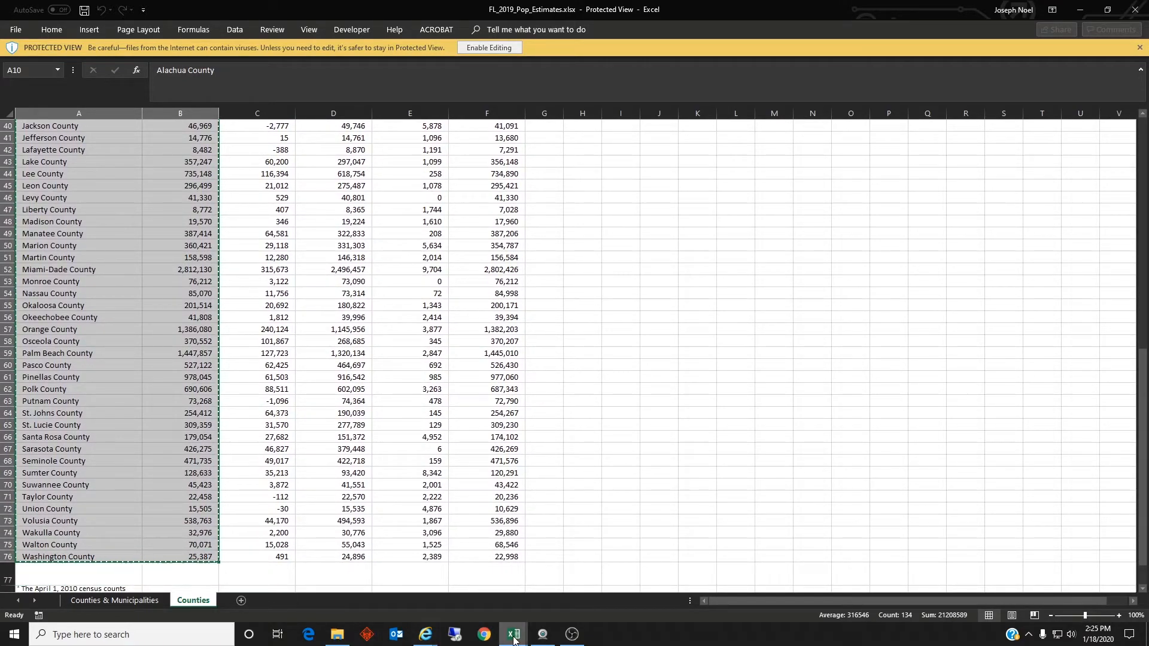
mouse_move(513, 635)
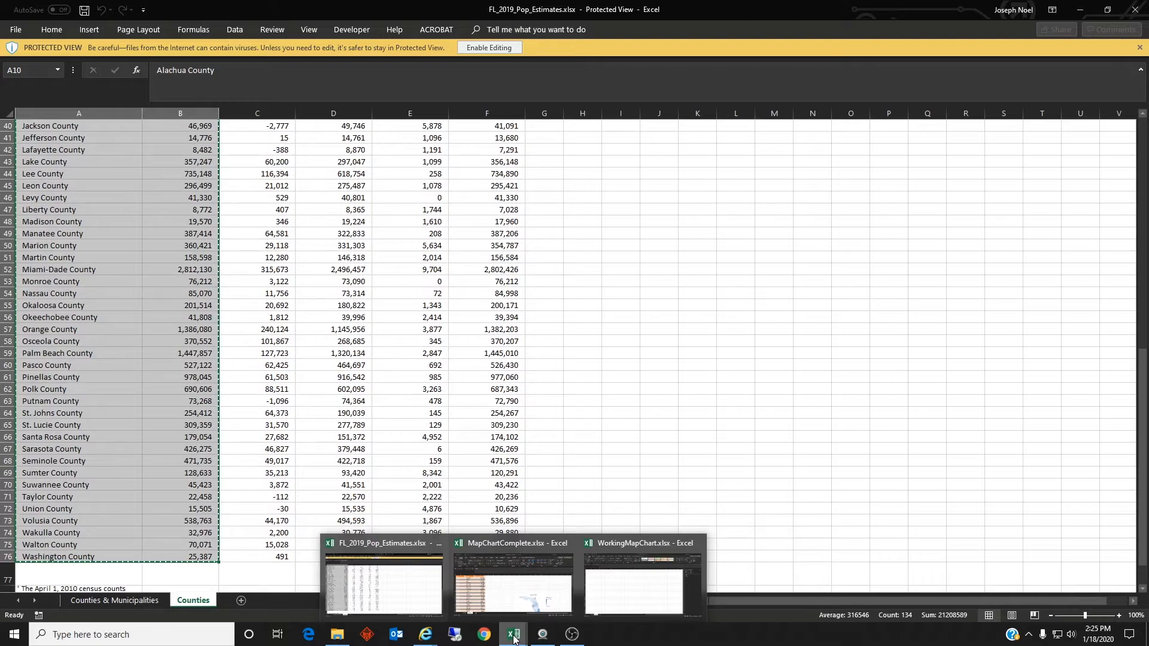
click(640, 583)
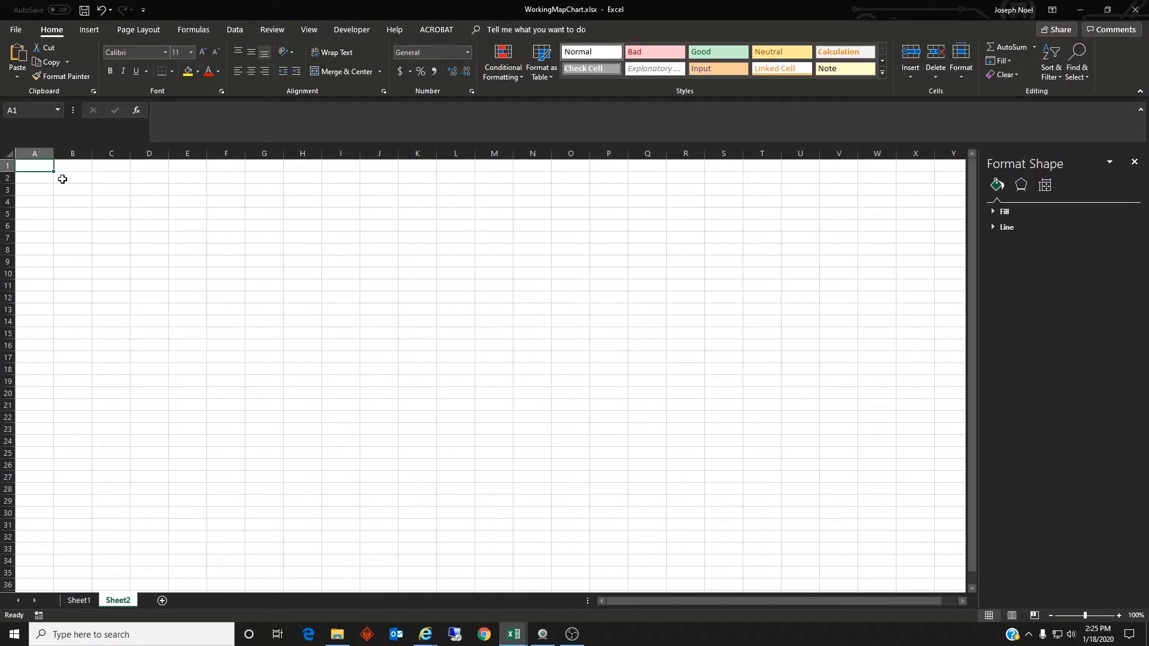
click(62, 179)
click(68, 168)
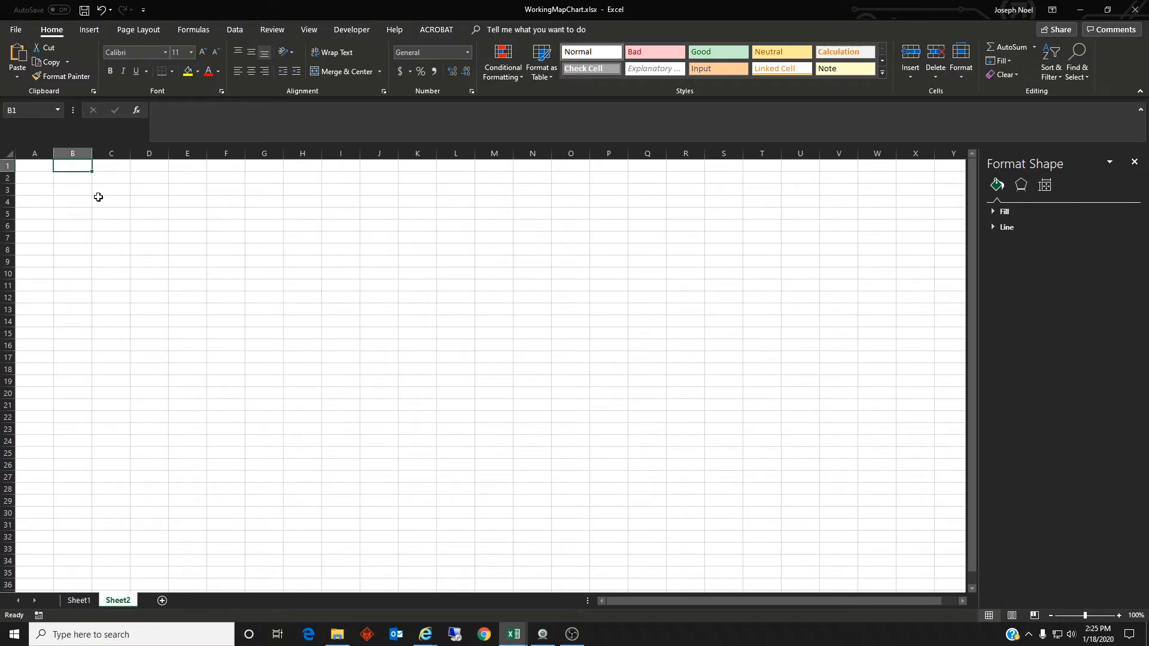
key(ctrl+v)
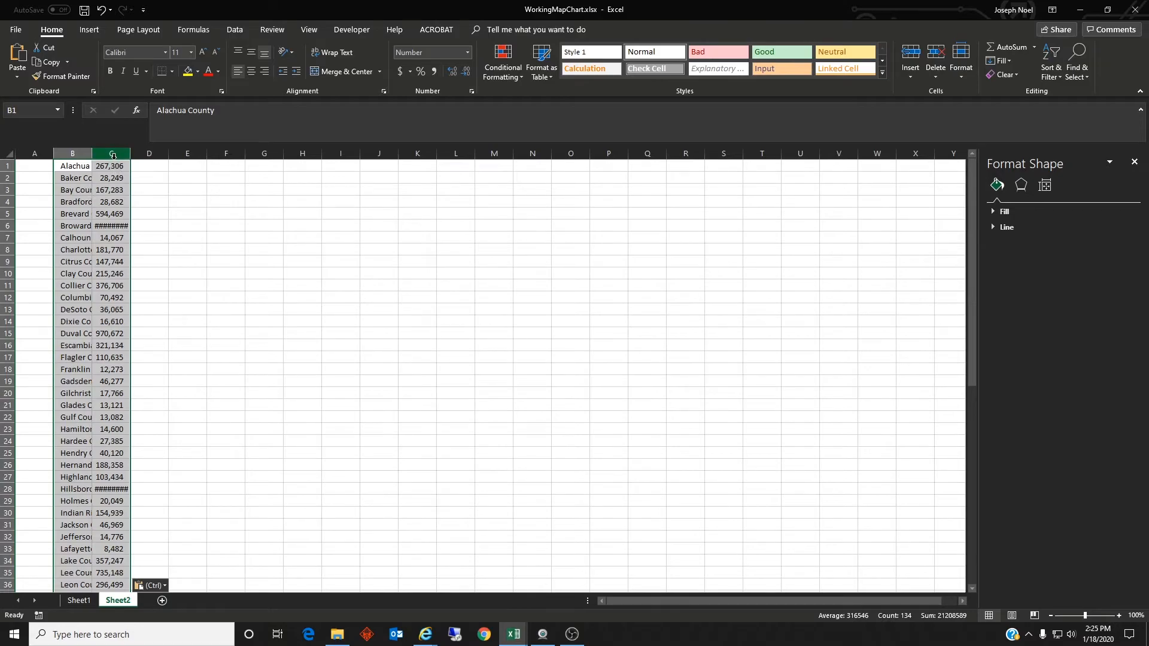
Step: Insert a row above the pasted county data and enter the headings "County" in B1 and "Population 2019" in C1
click(8, 166)
right_click(8, 166)
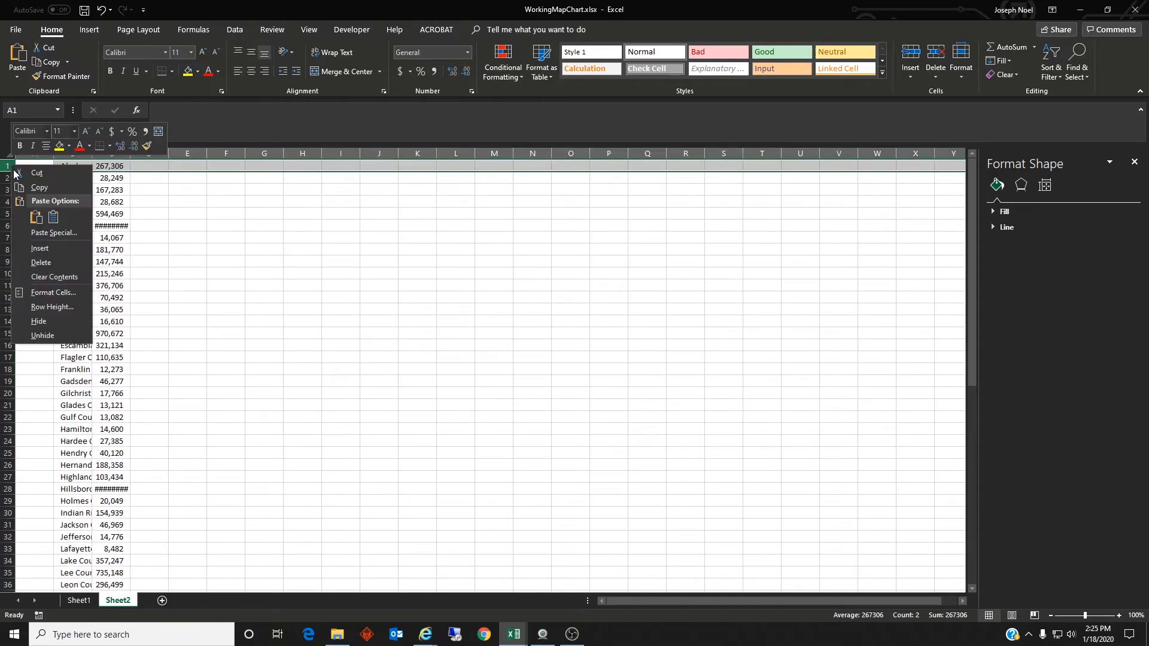
click(39, 247)
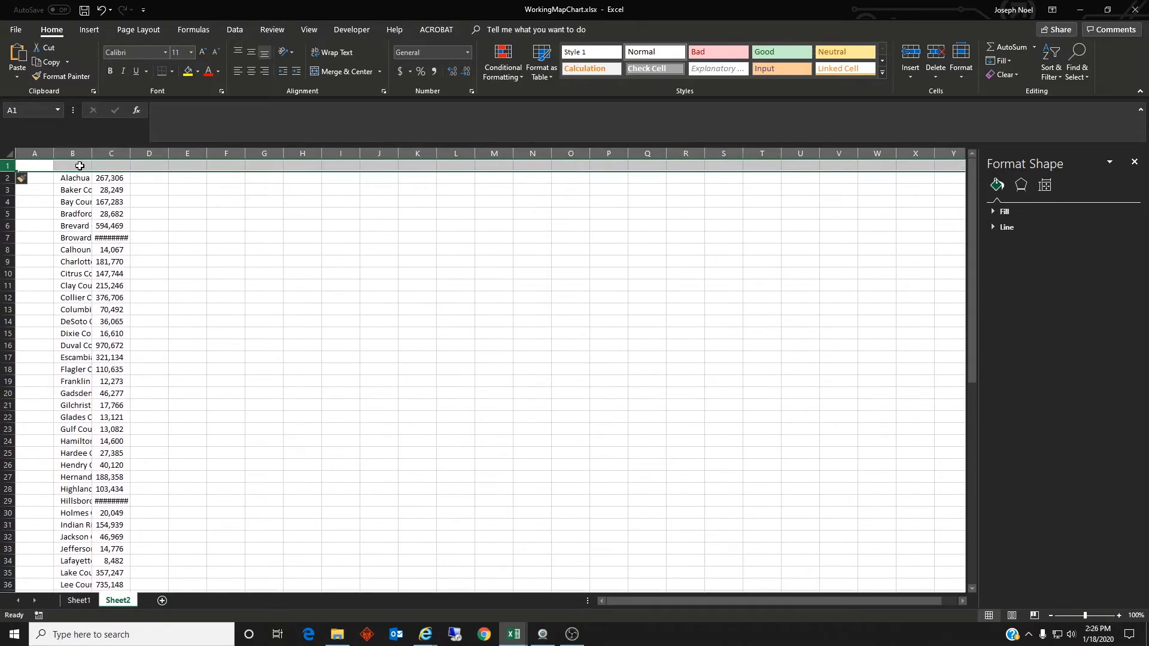
click(84, 168)
text(County)
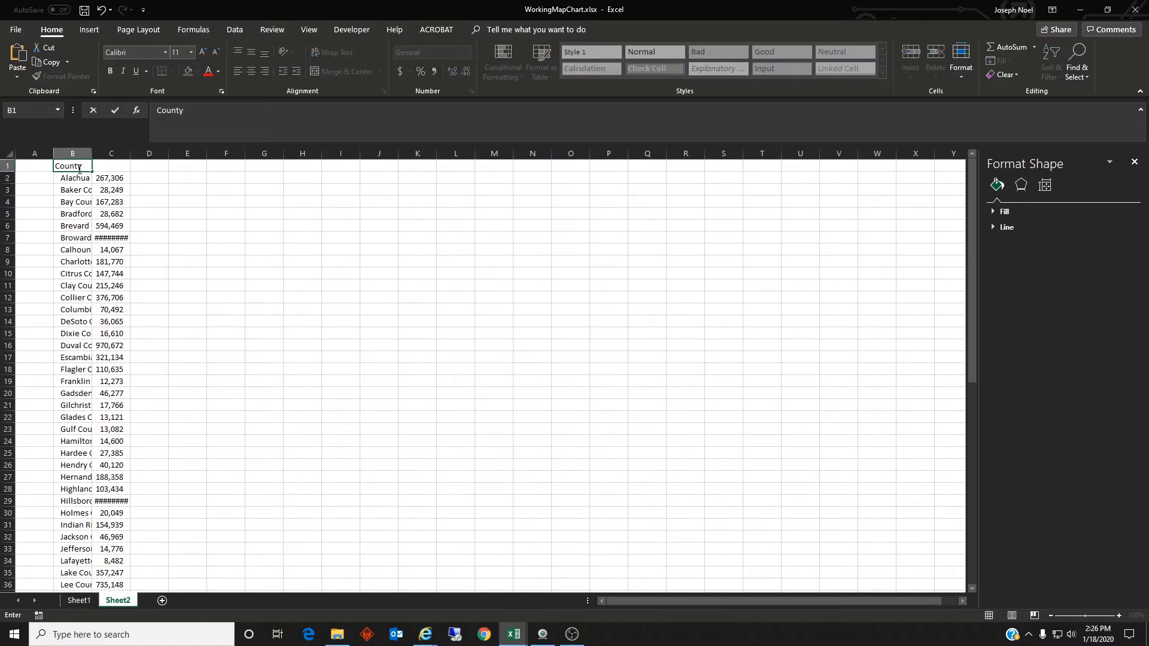
key(Tab)
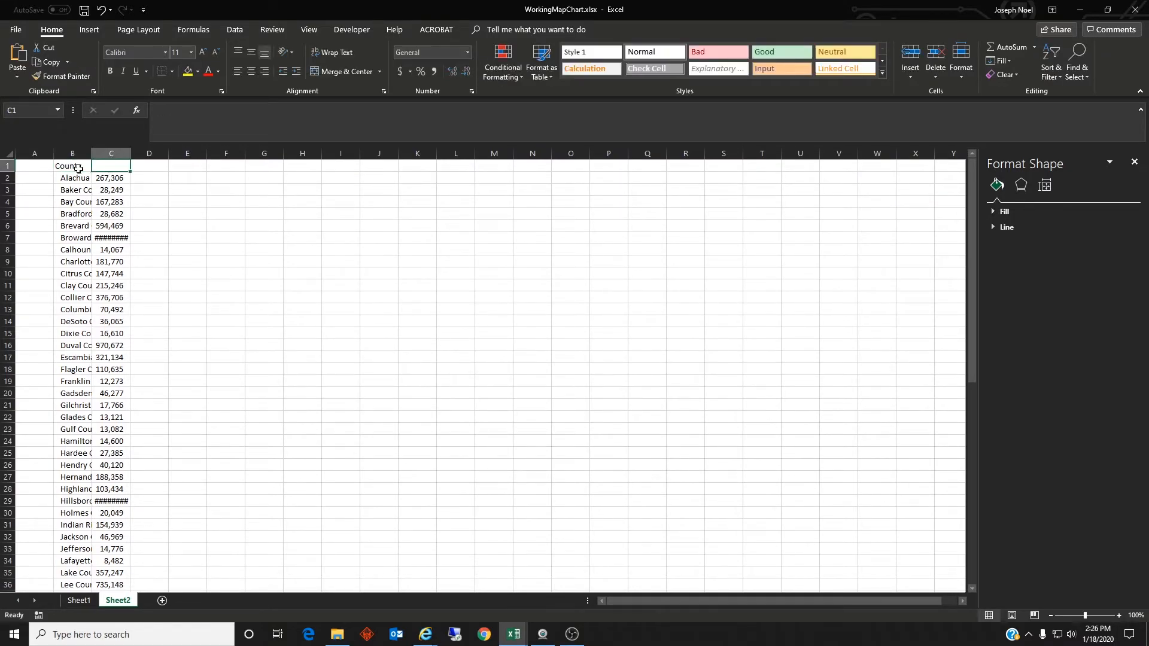
text(Population 2019)
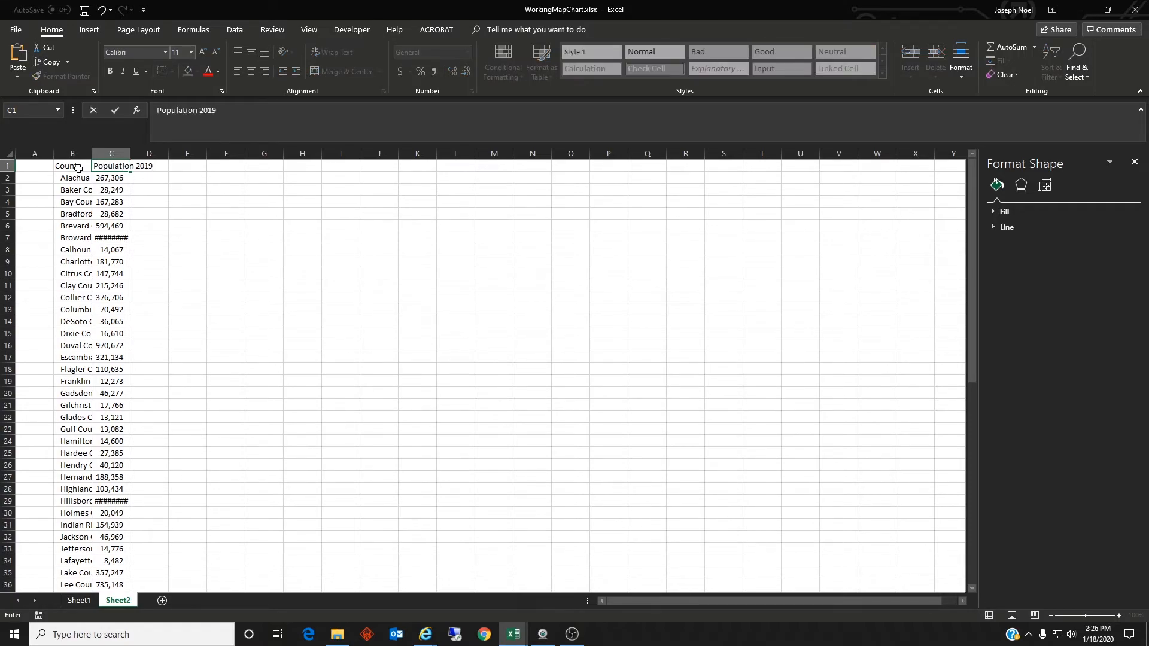
click(176, 239)
Step: Fit the widths of columns B and C to their contents
drag(74, 154, 100, 156)
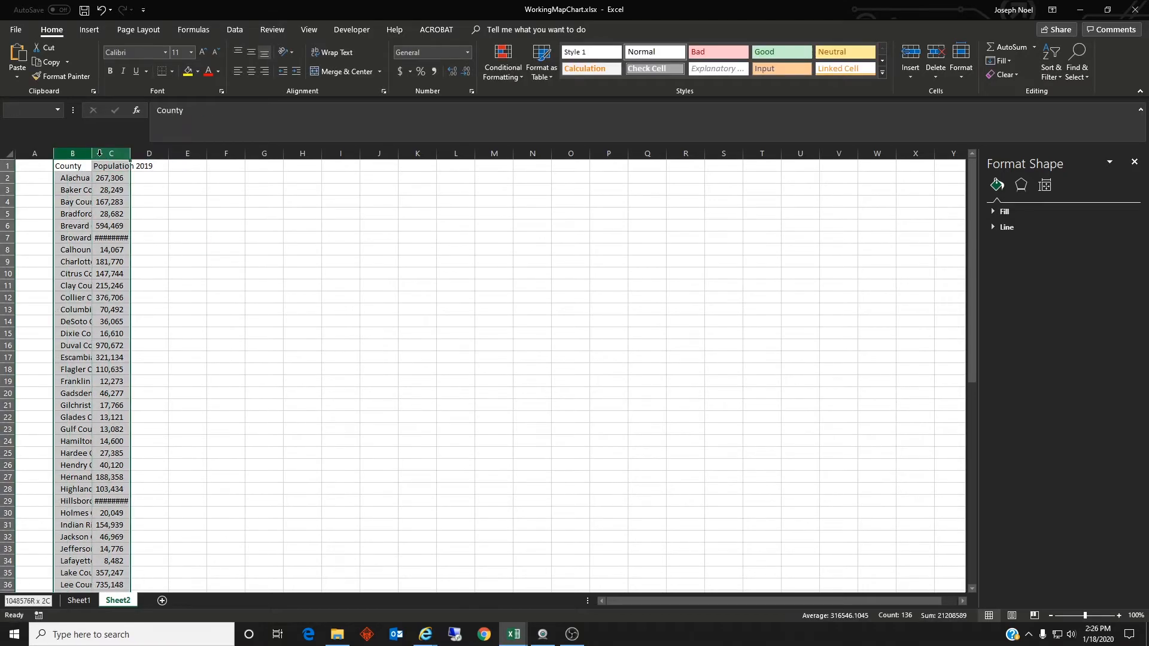
double_click(92, 154)
click(251, 247)
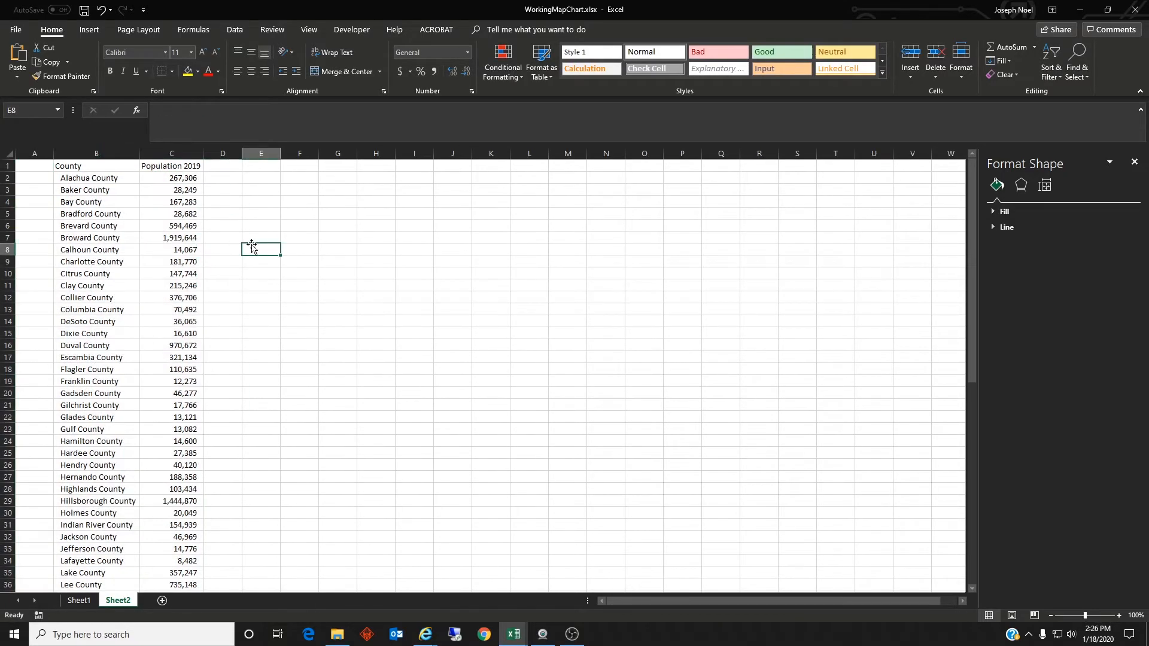
Step: Enter the heading "State" in A1 and fill "Florida" down A2:A68 beside every county row
click(33, 167)
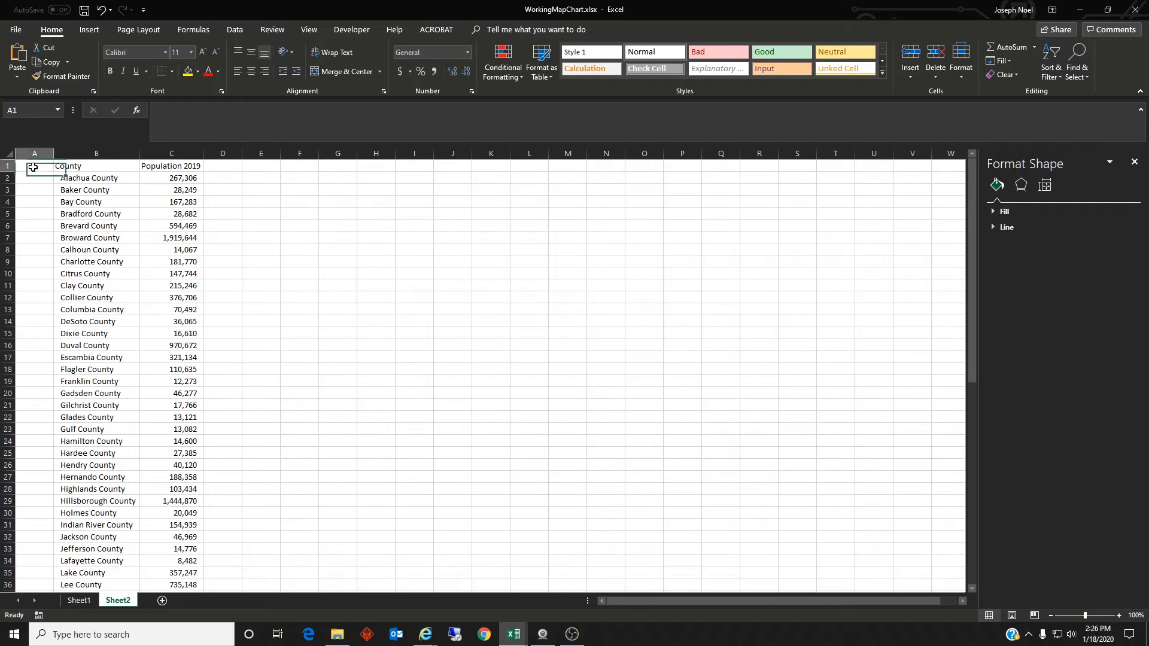
text(State)
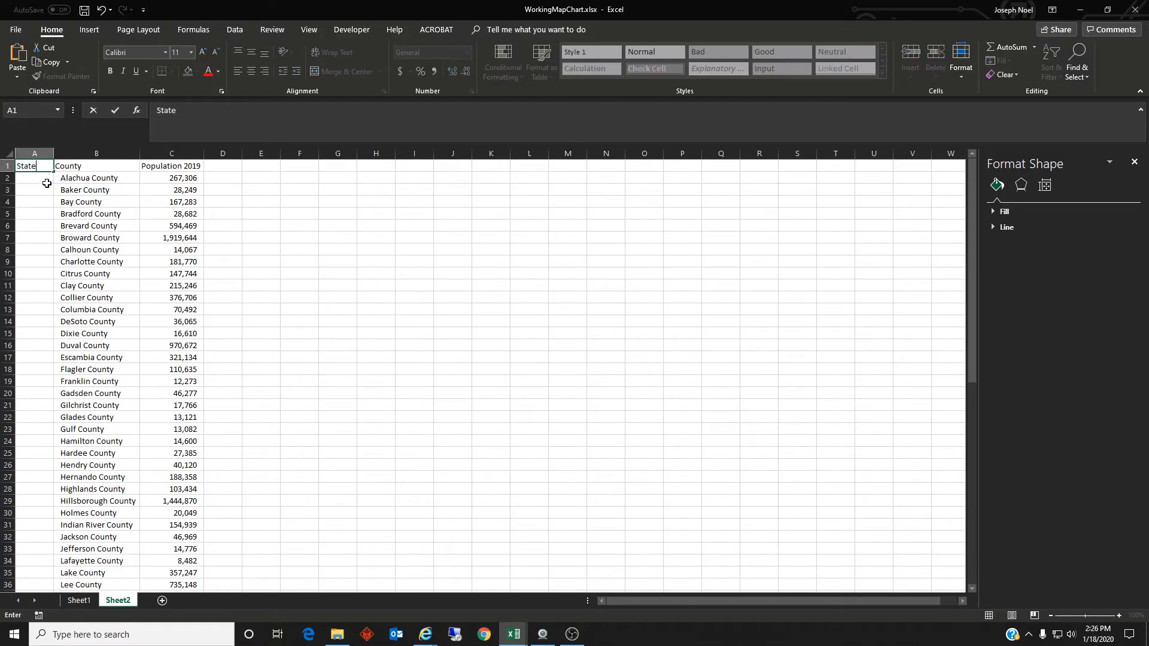
key(Return)
text(Flor)
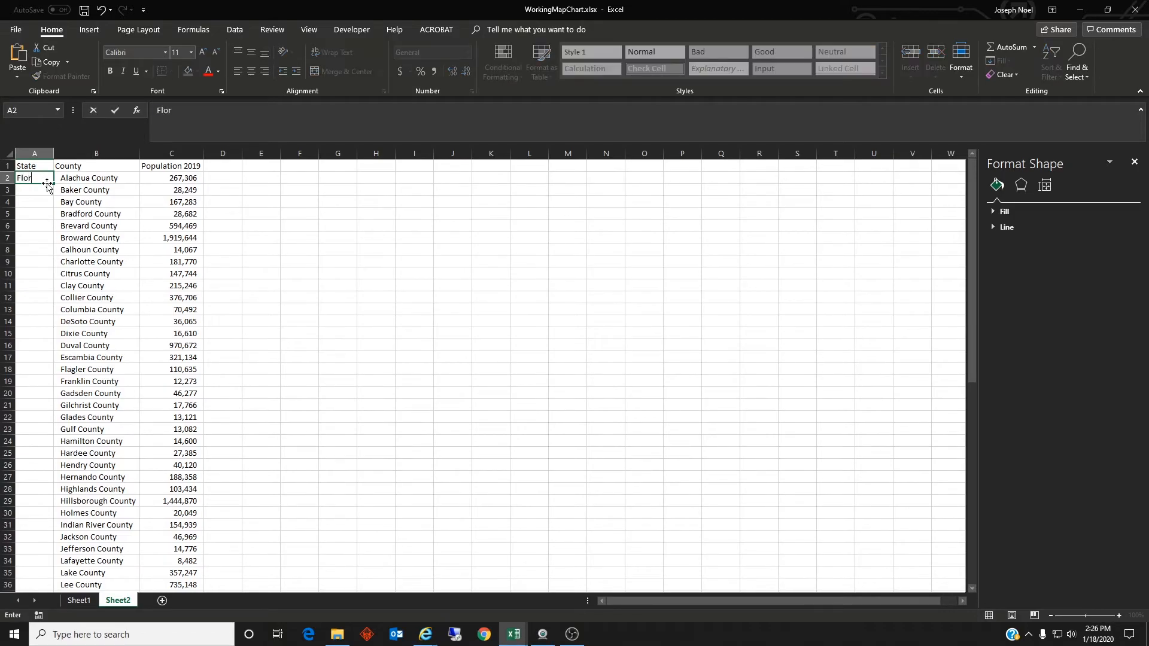
click(42, 192)
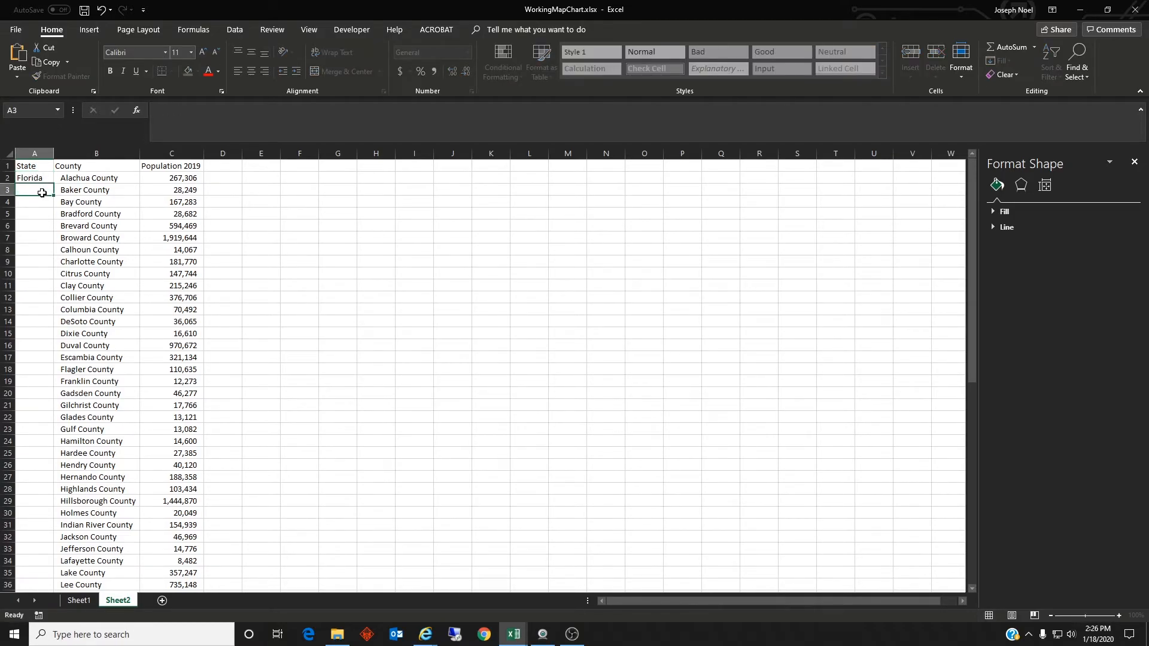
click(46, 180)
drag(54, 185, 63, 574)
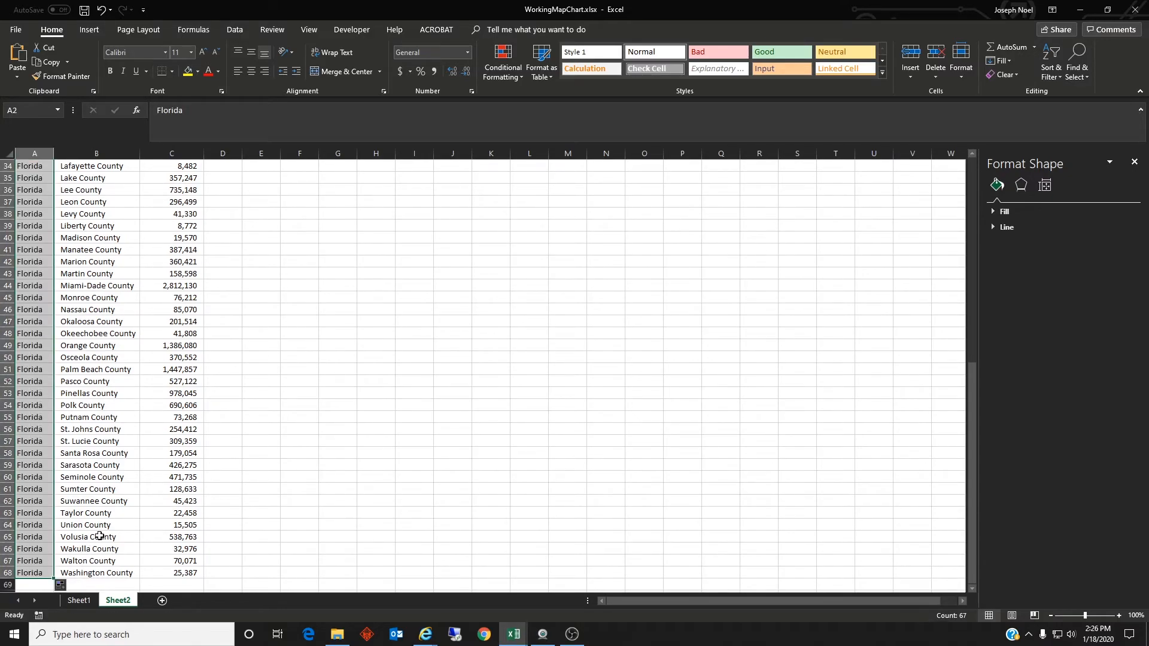
click(117, 444)
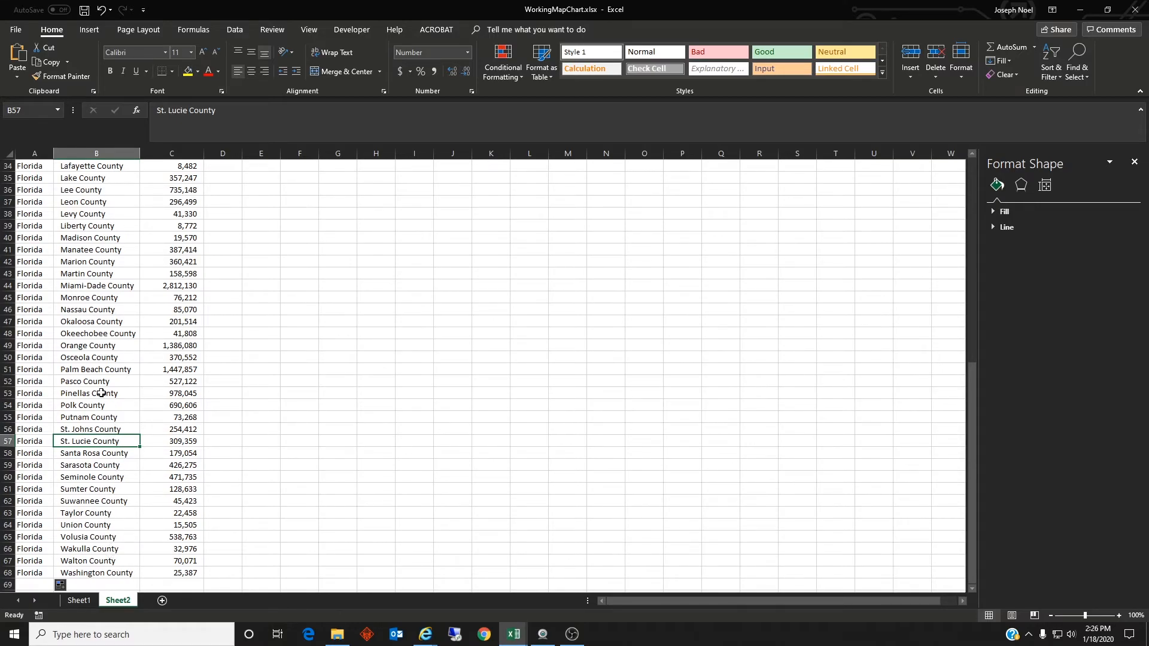
drag(107, 574, 114, 157)
click(67, 200)
scroll(68, 200, up, 7)
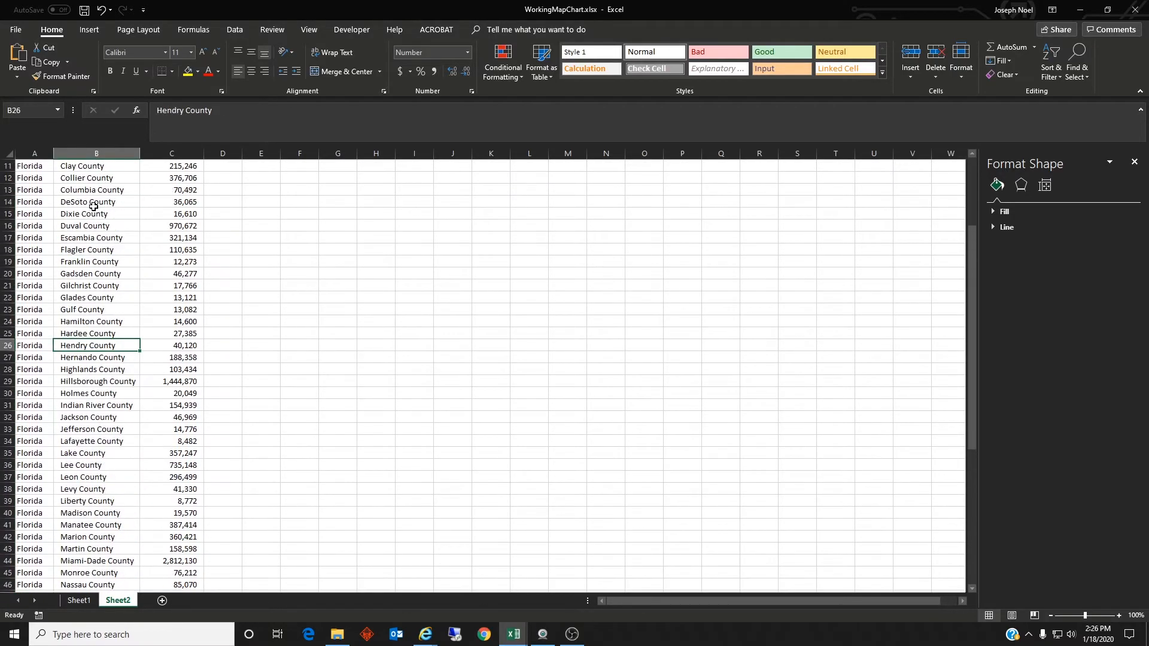
click(90, 177)
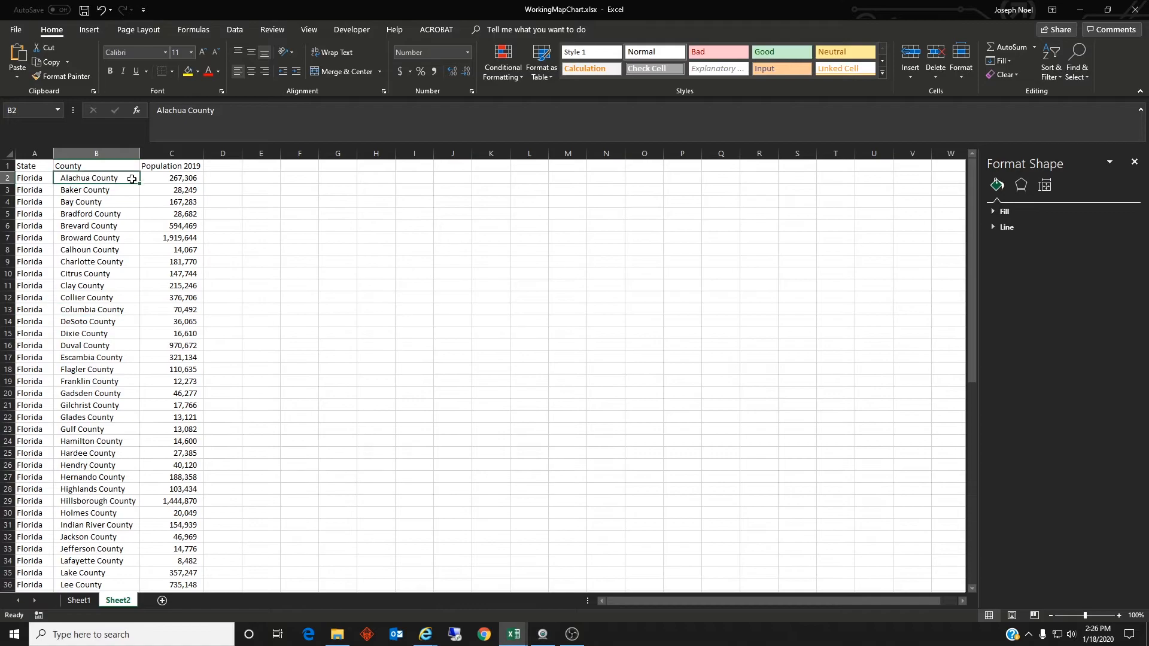
Step: Replace every " County" (with its leading space) on Sheet2 with nothing, so only the bare county names remain below the heading
click(253, 214)
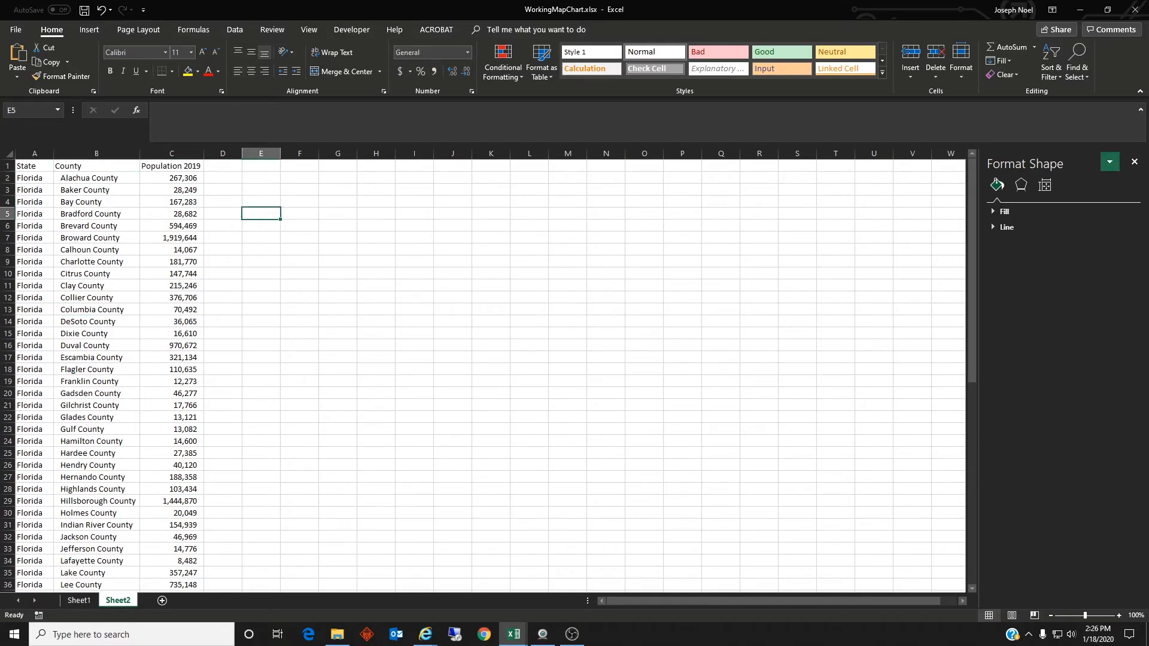
click(1076, 65)
click(1071, 106)
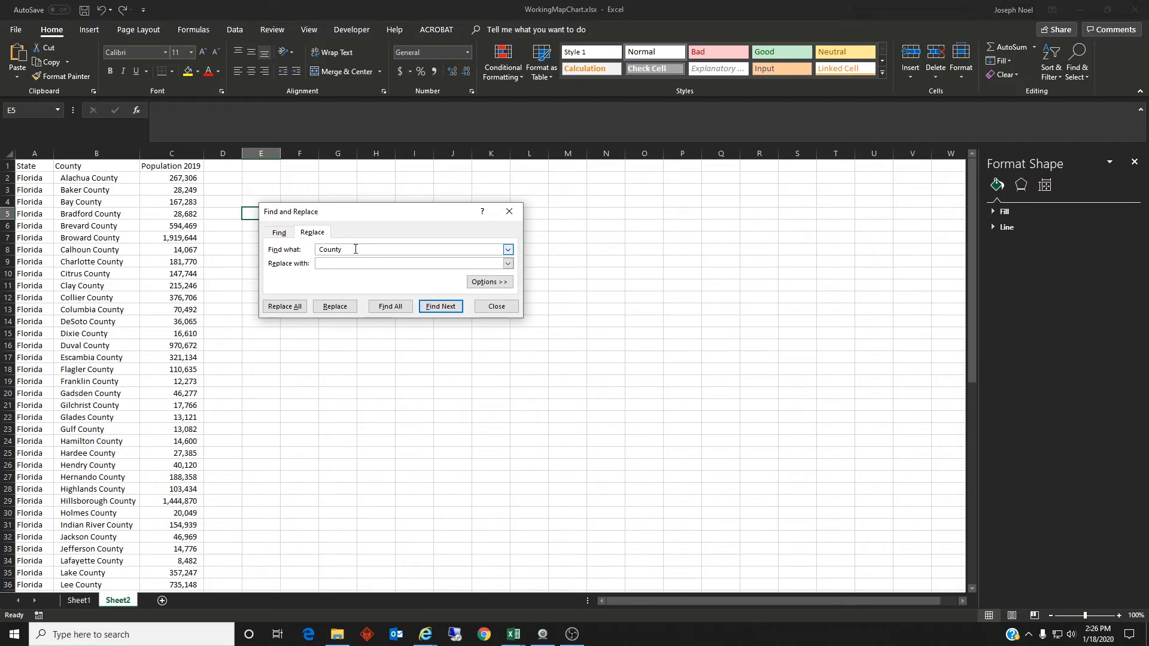
click(295, 306)
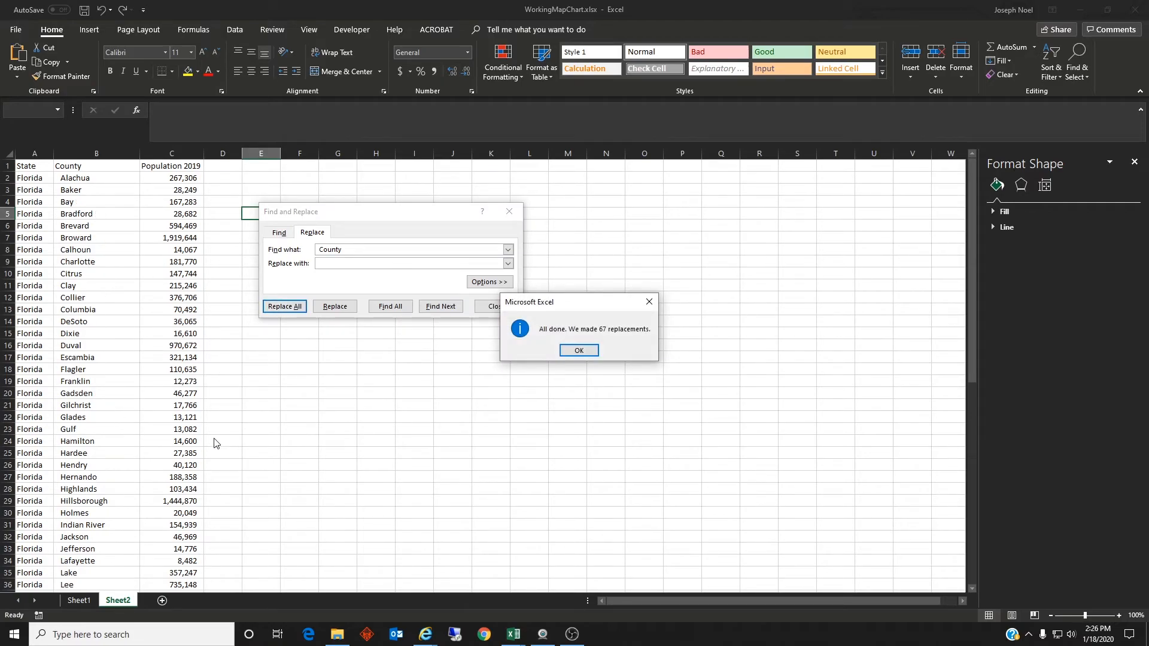
click(585, 351)
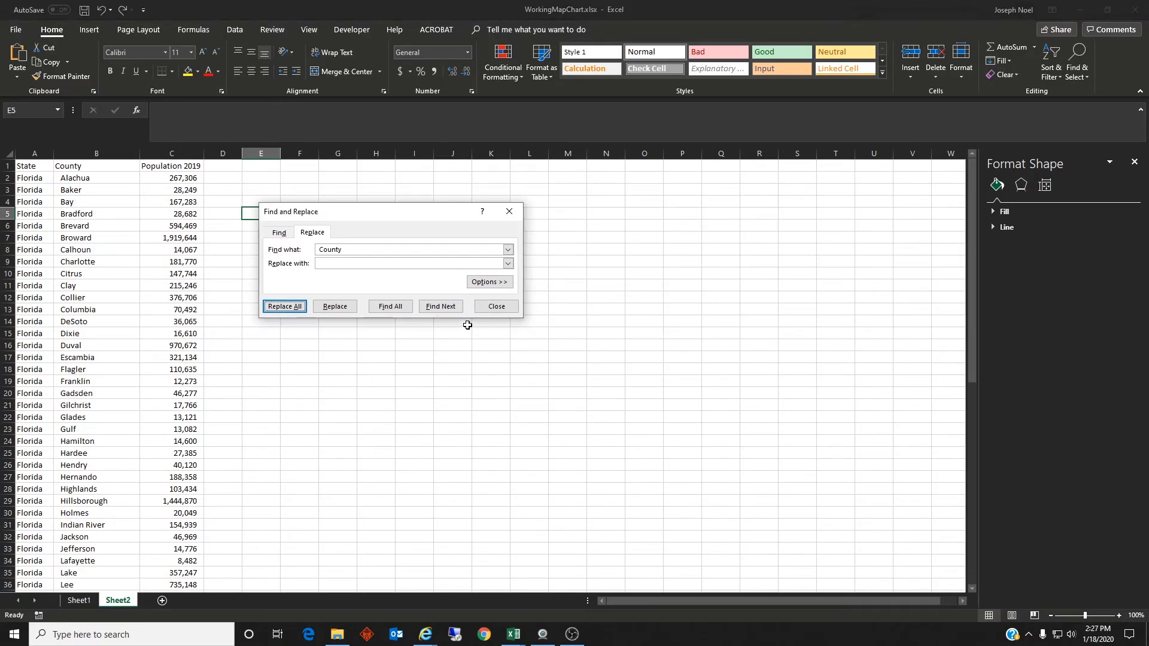
click(500, 309)
Step: Format A1:C68 as a table with headers, using the orange style in the first row of the Medium group
click(255, 310)
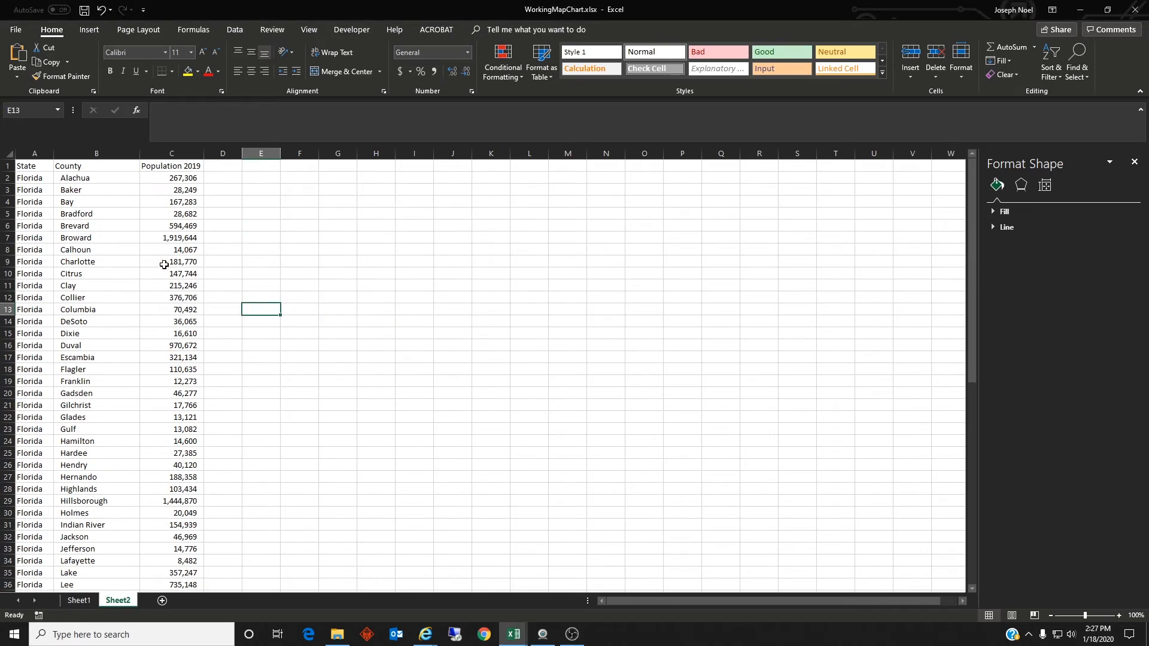
drag(32, 168, 186, 573)
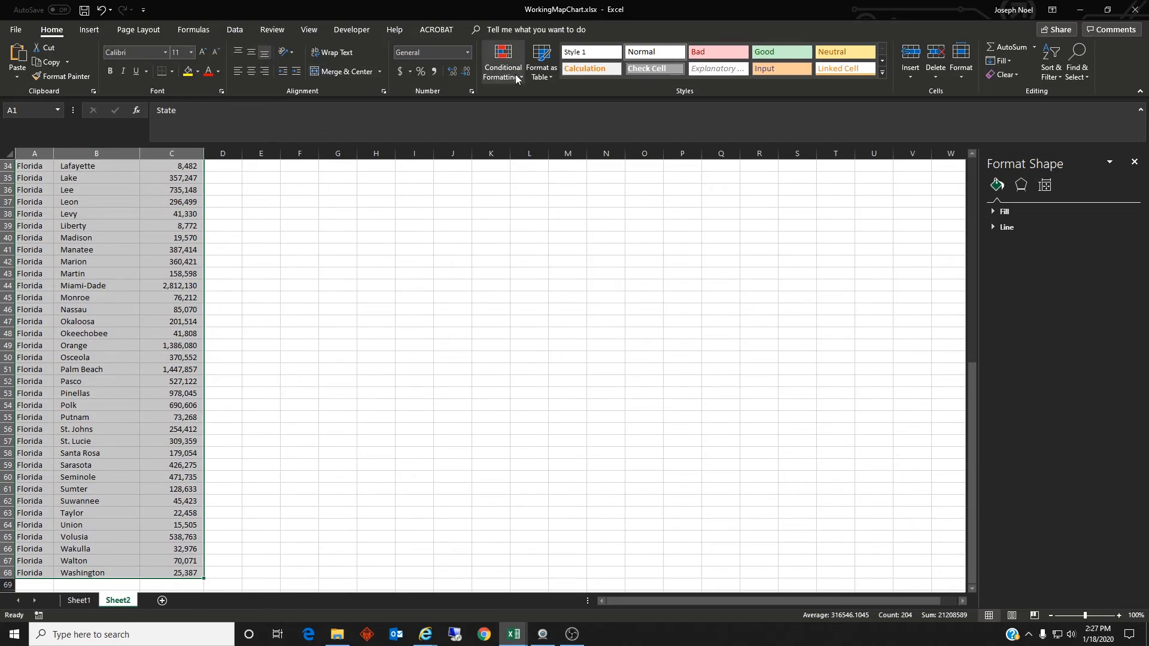
click(541, 74)
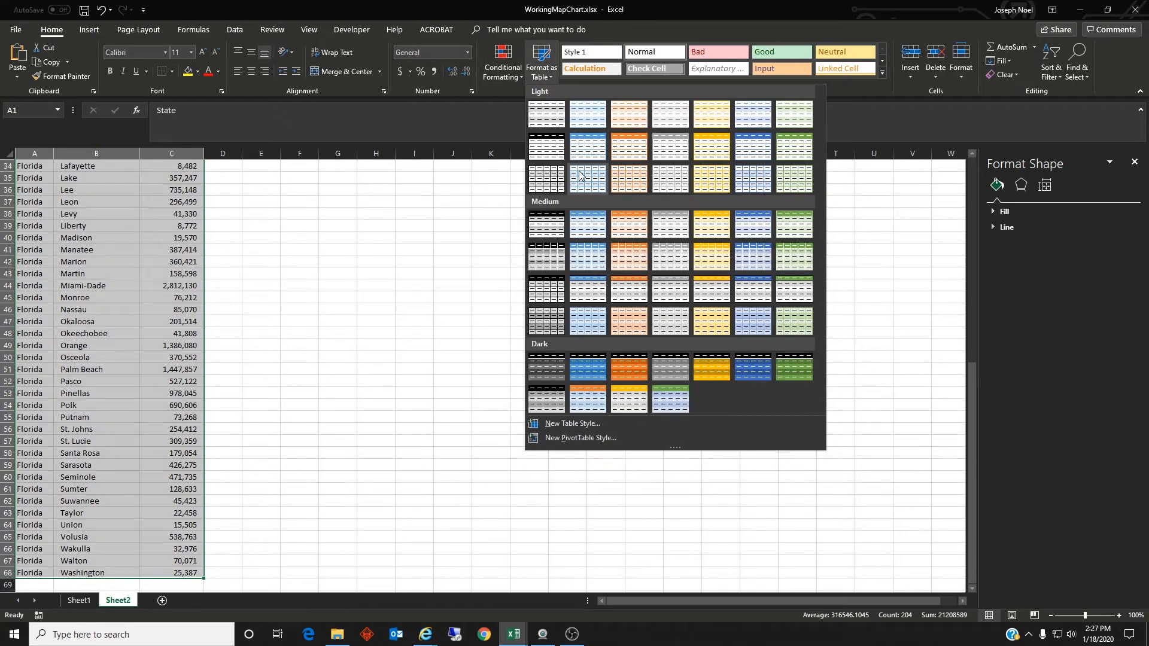
click(627, 220)
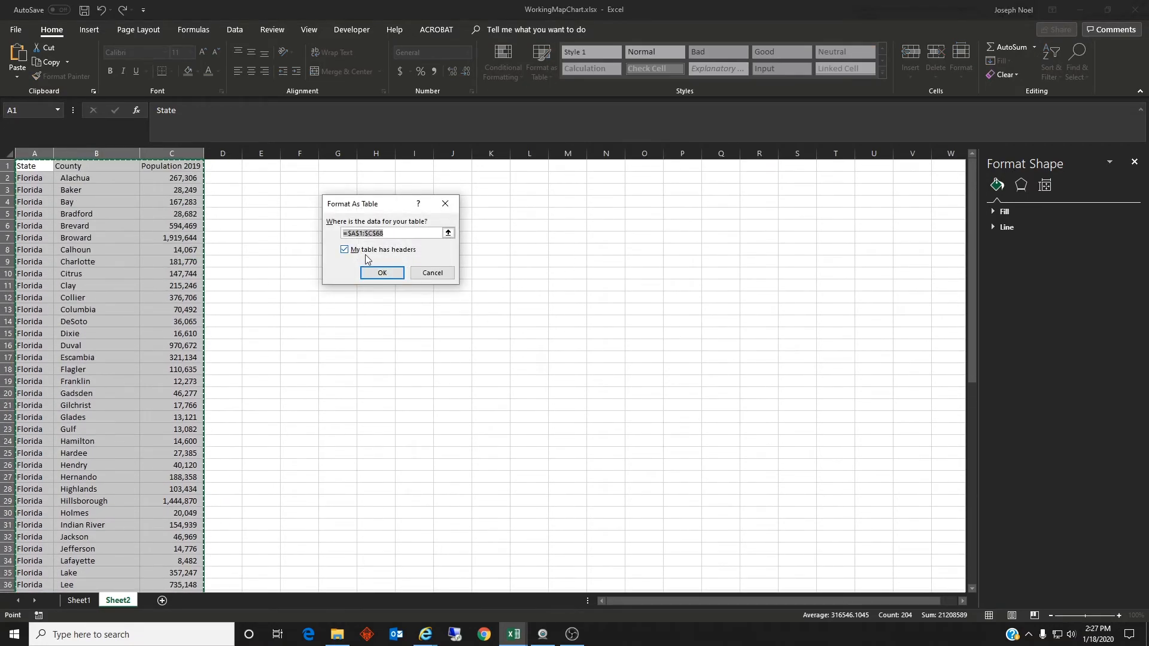
click(381, 272)
click(333, 261)
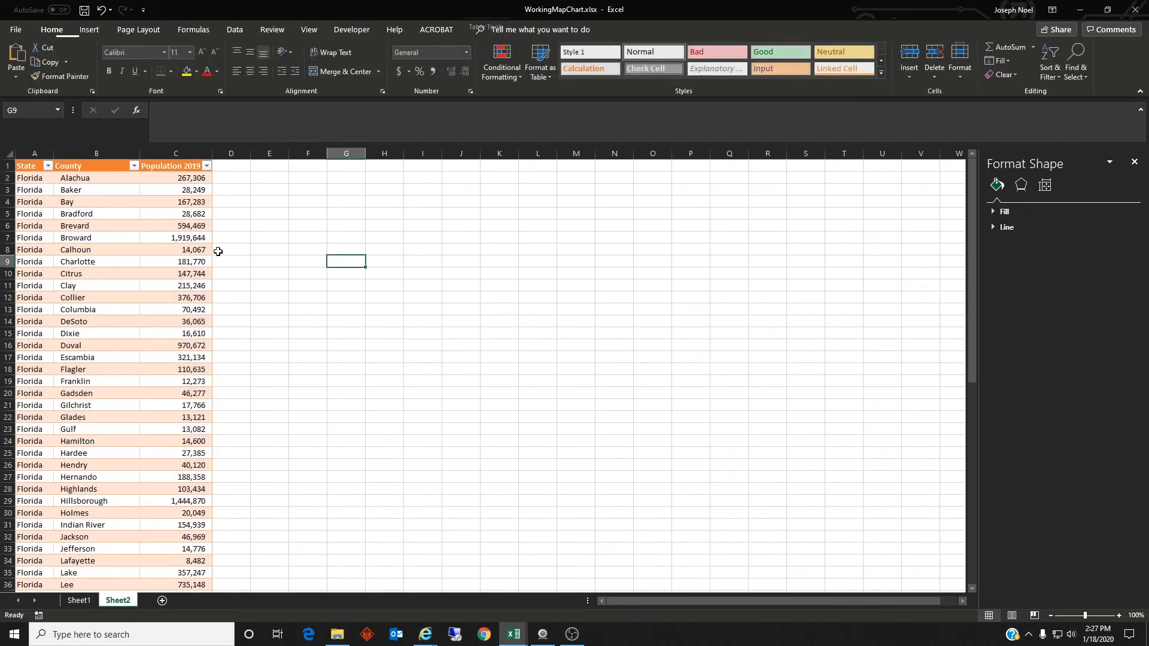
Step: Insert a filled map chart from the Florida county population table
click(115, 203)
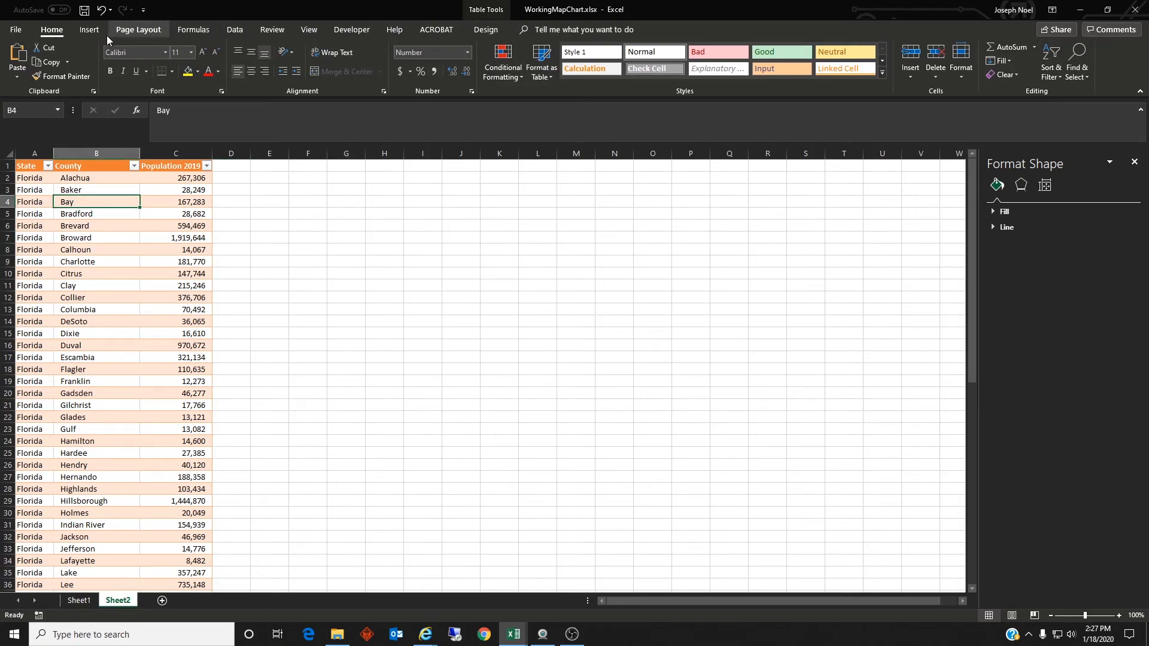
click(89, 30)
click(545, 60)
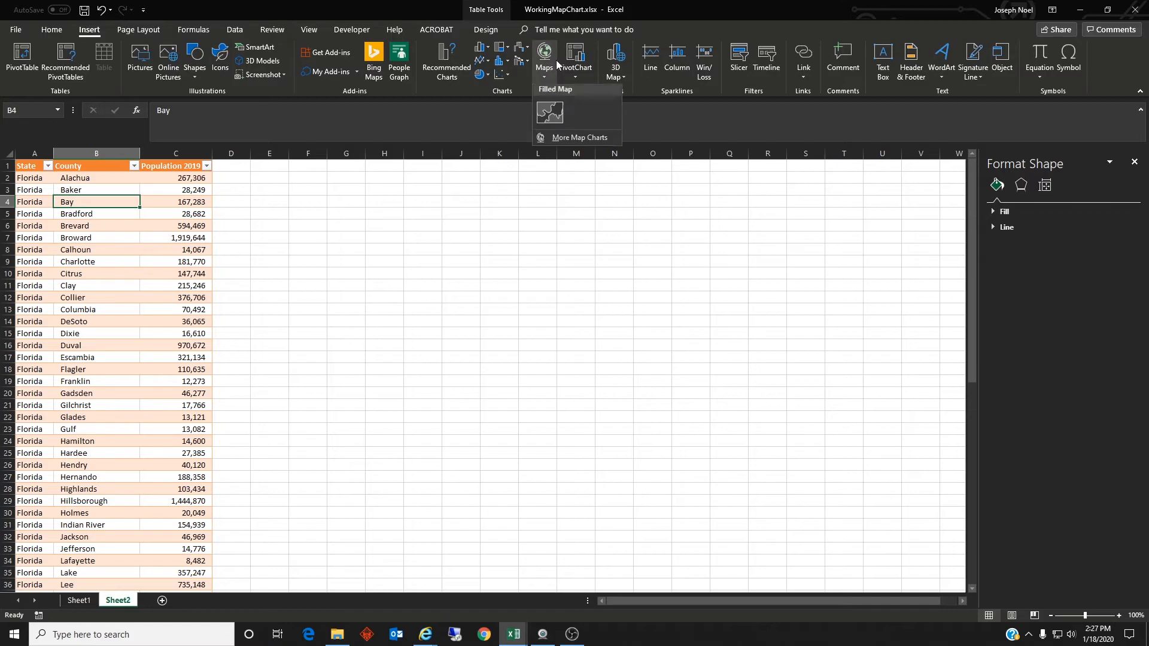
click(560, 121)
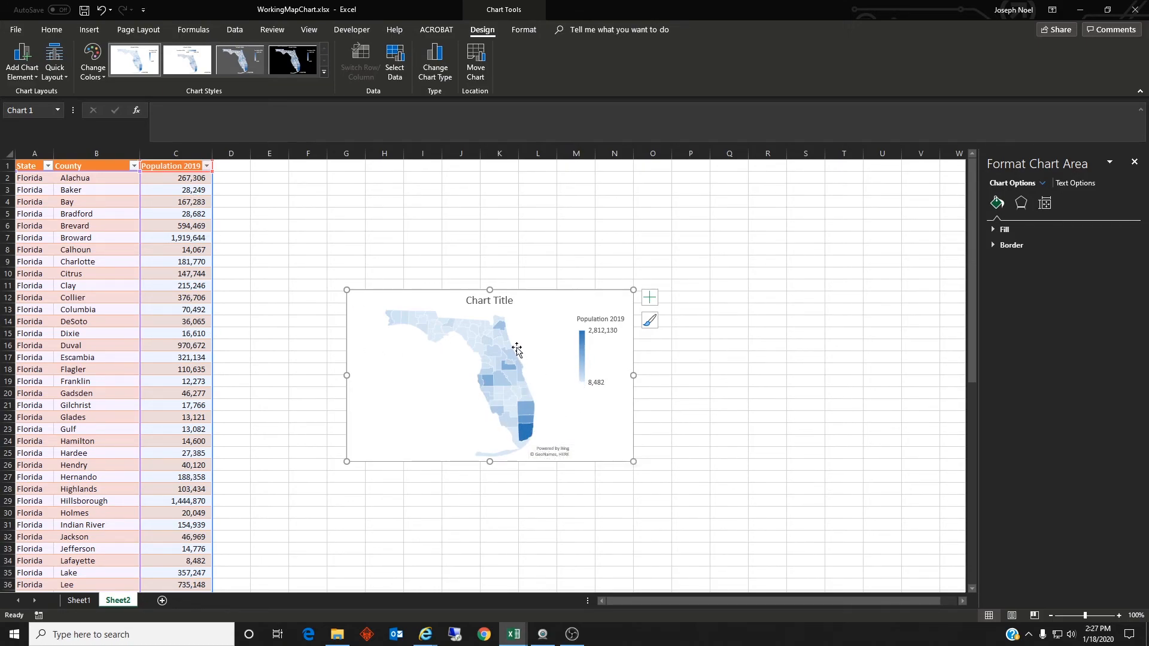
Step: Change the Florida map chart's title to "2019 Population"
click(493, 304)
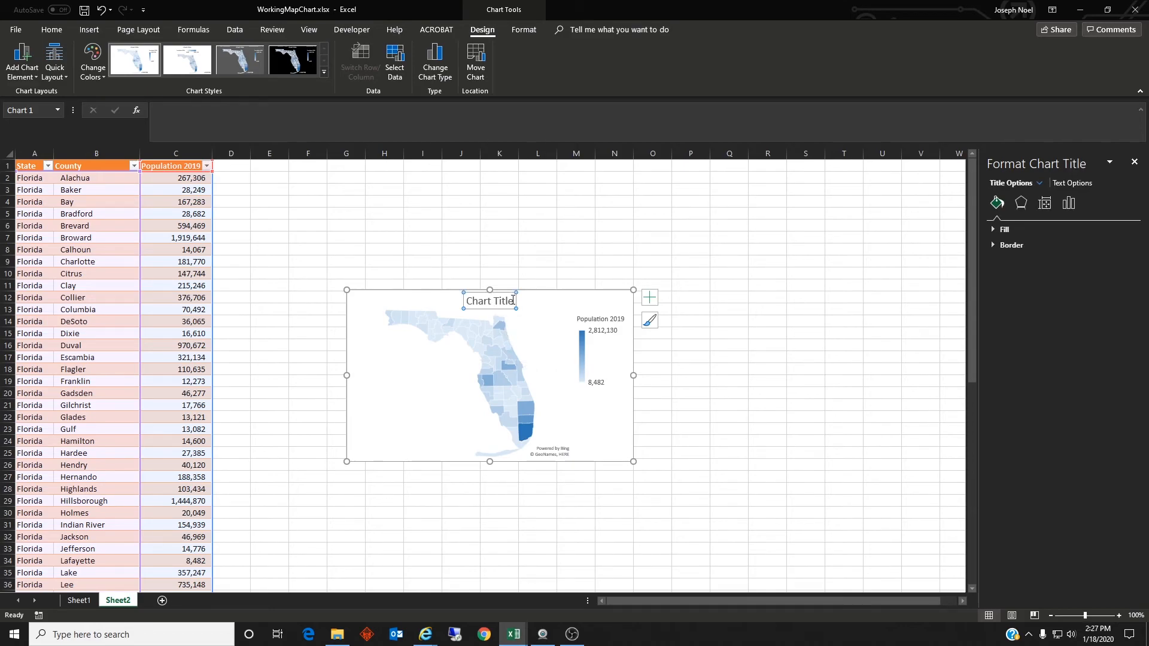
drag(513, 300, 464, 297)
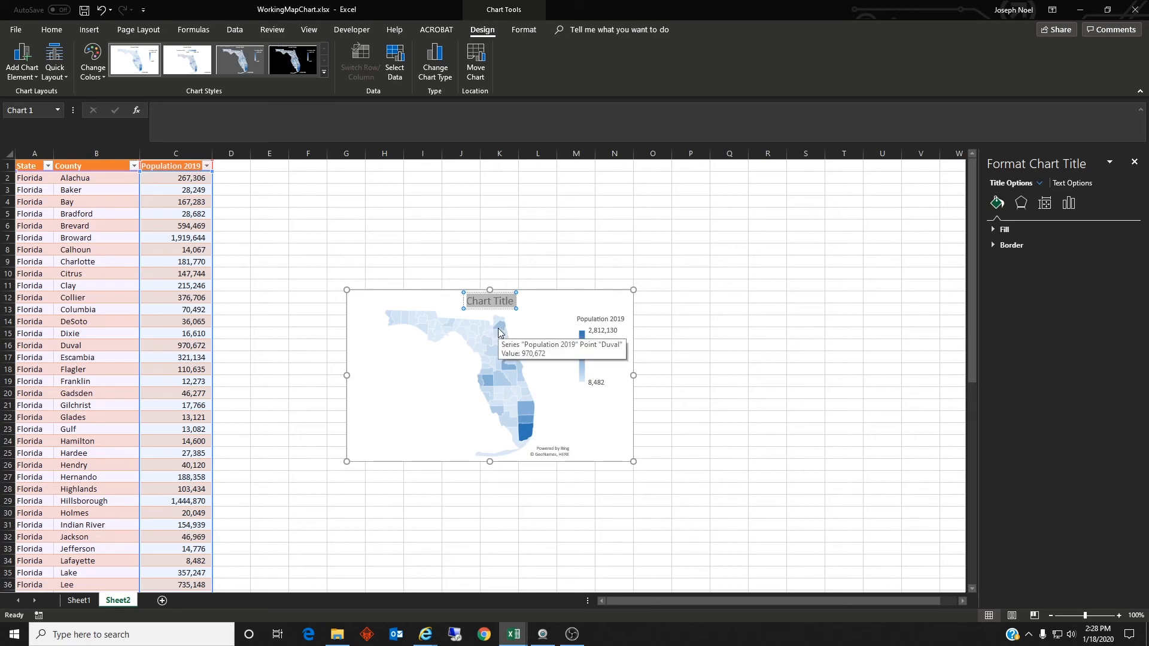
text(2019 Population)
click(643, 261)
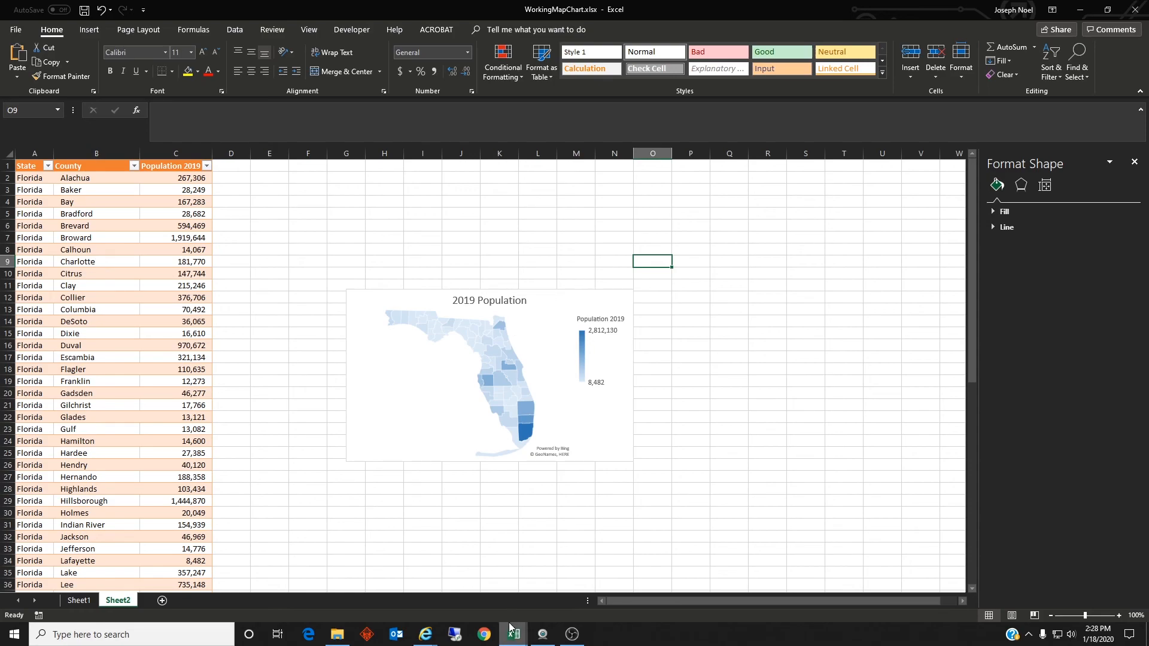
click(543, 634)
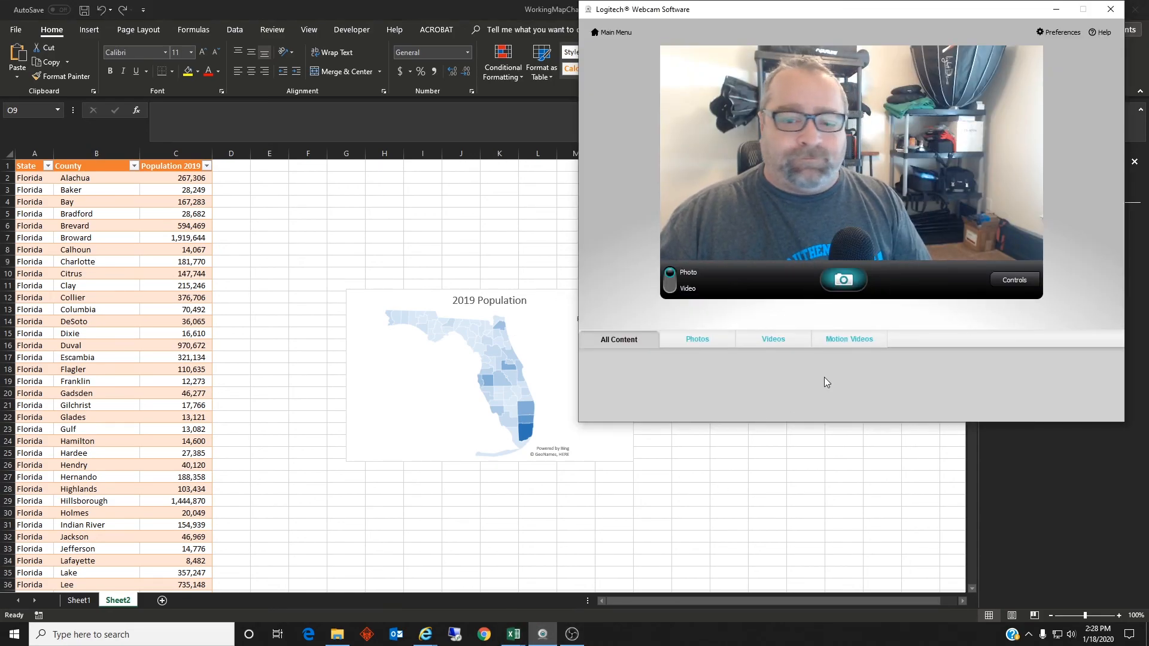